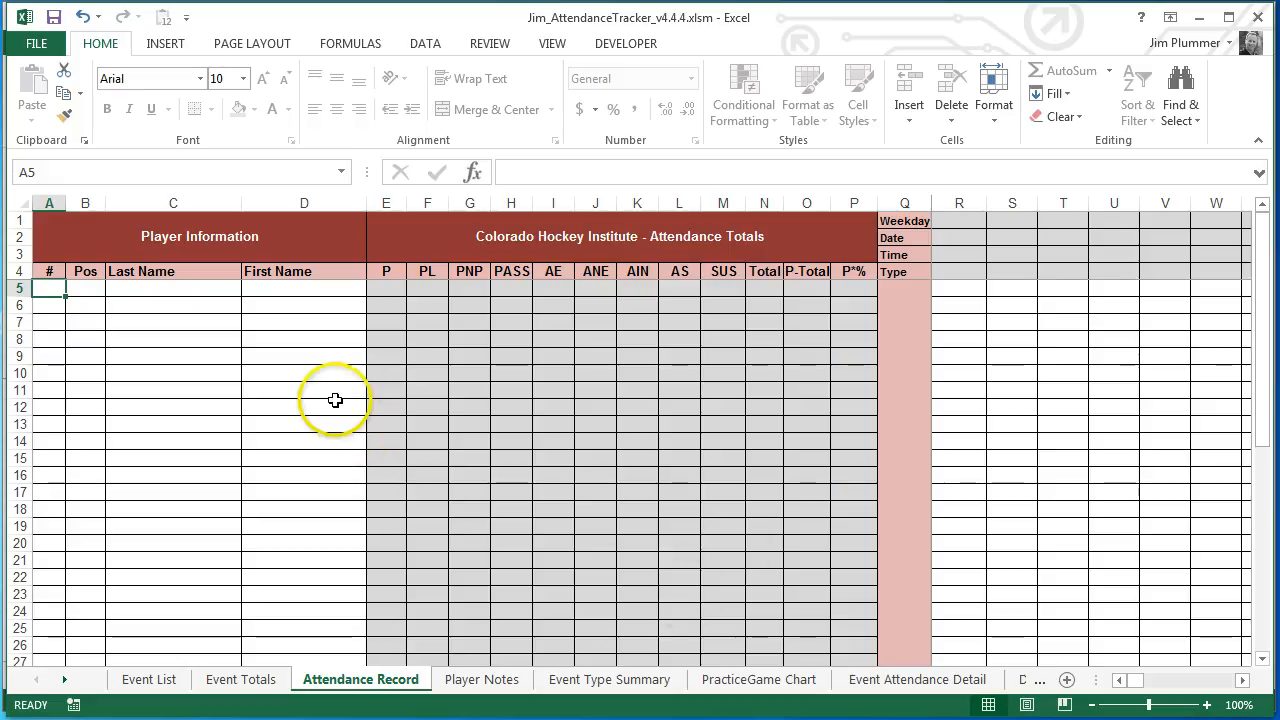
key(alt+Tab)
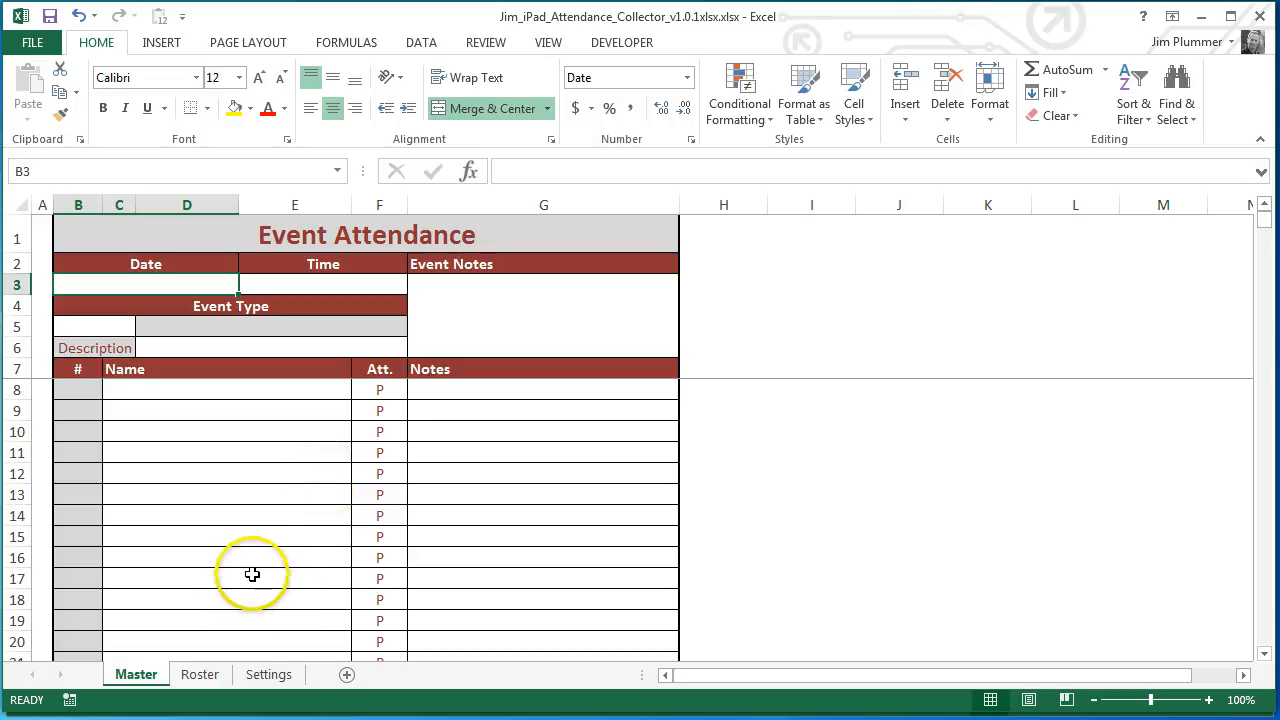
key(alt+Tab)
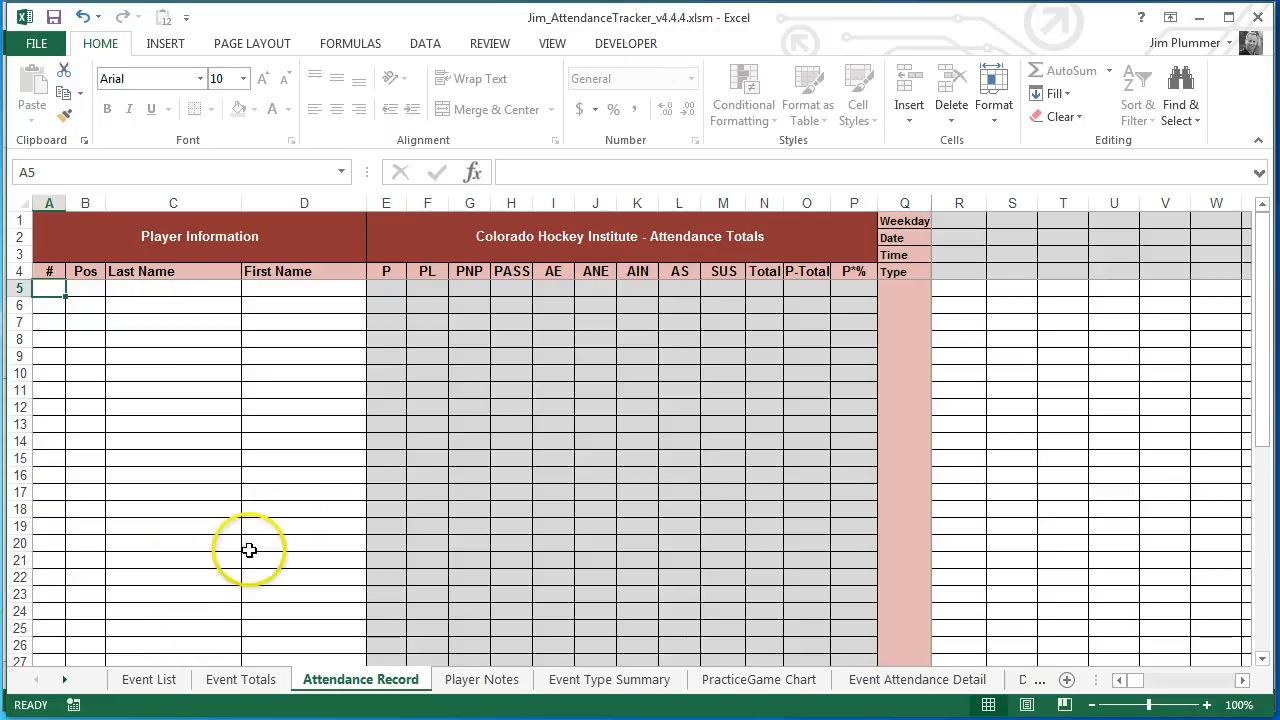
Step: Clear the leftover Mile Run description and Mandatory note from row 7 of the Event List sheet
click(150, 680)
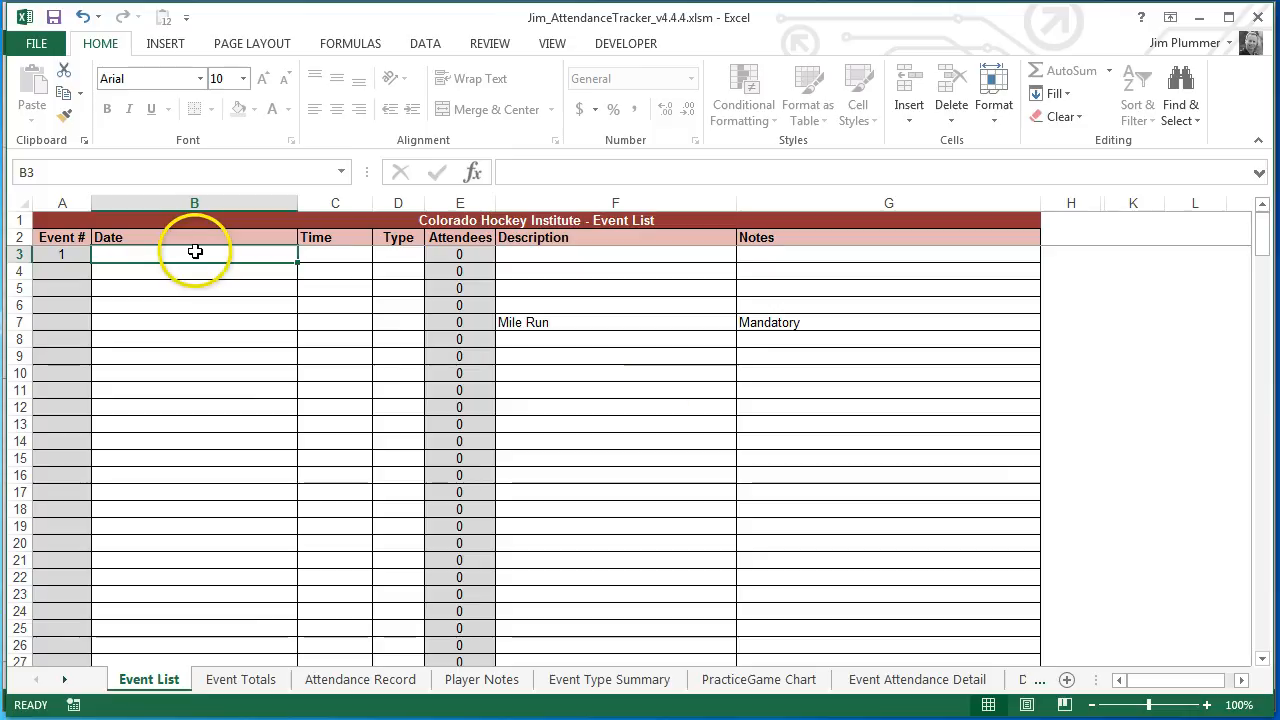
drag(670, 326, 753, 328)
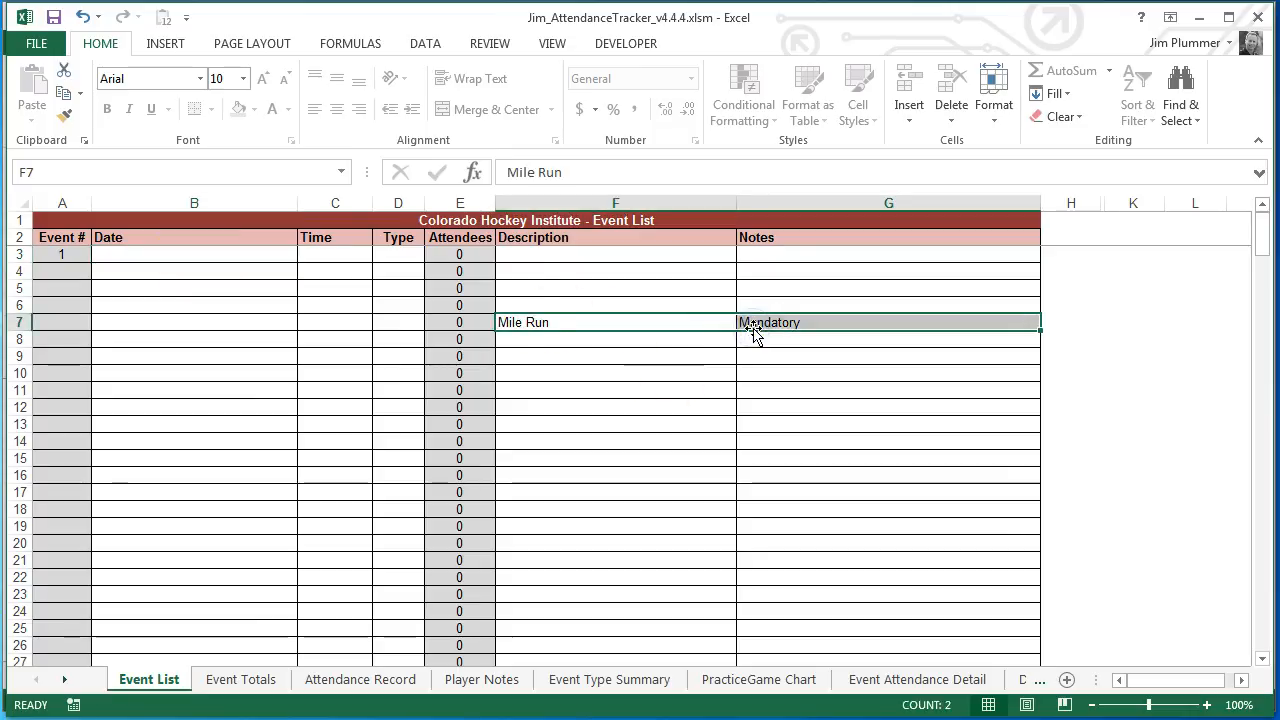
key(Delete)
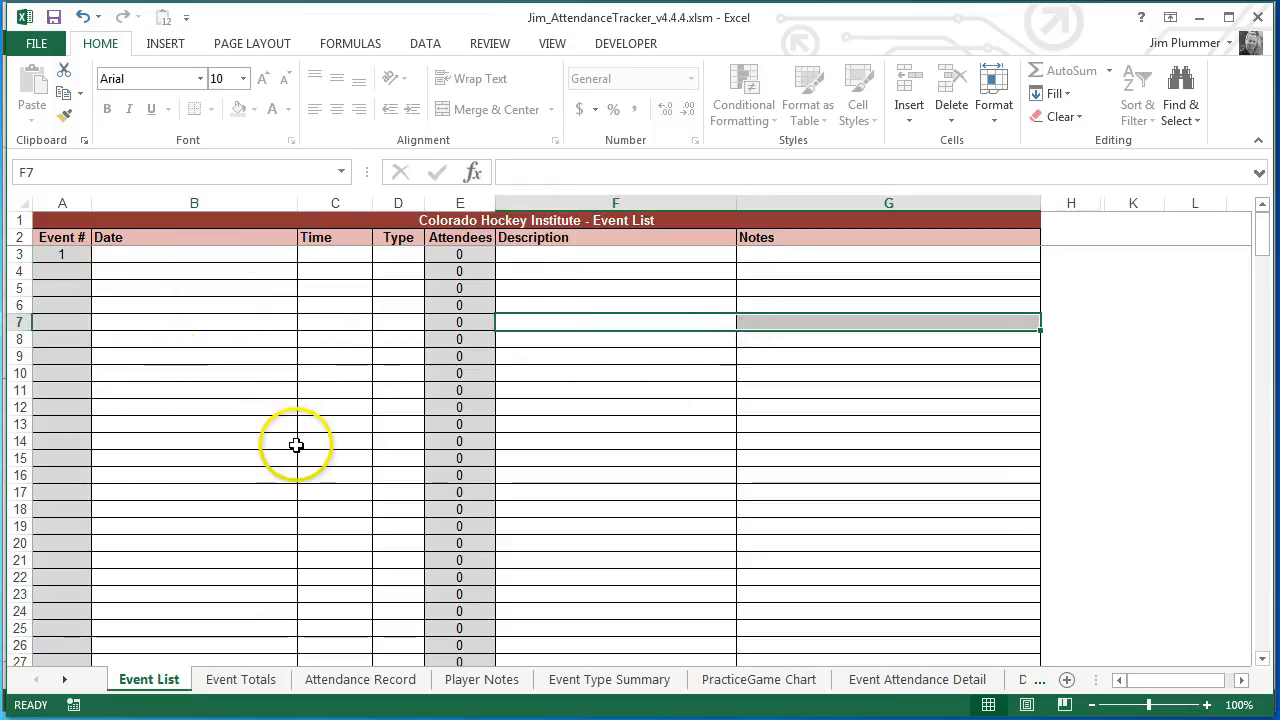
Step: Enter 10/3 as the date and 2:00 PM as the time of event 1 in the Event List
click(246, 256)
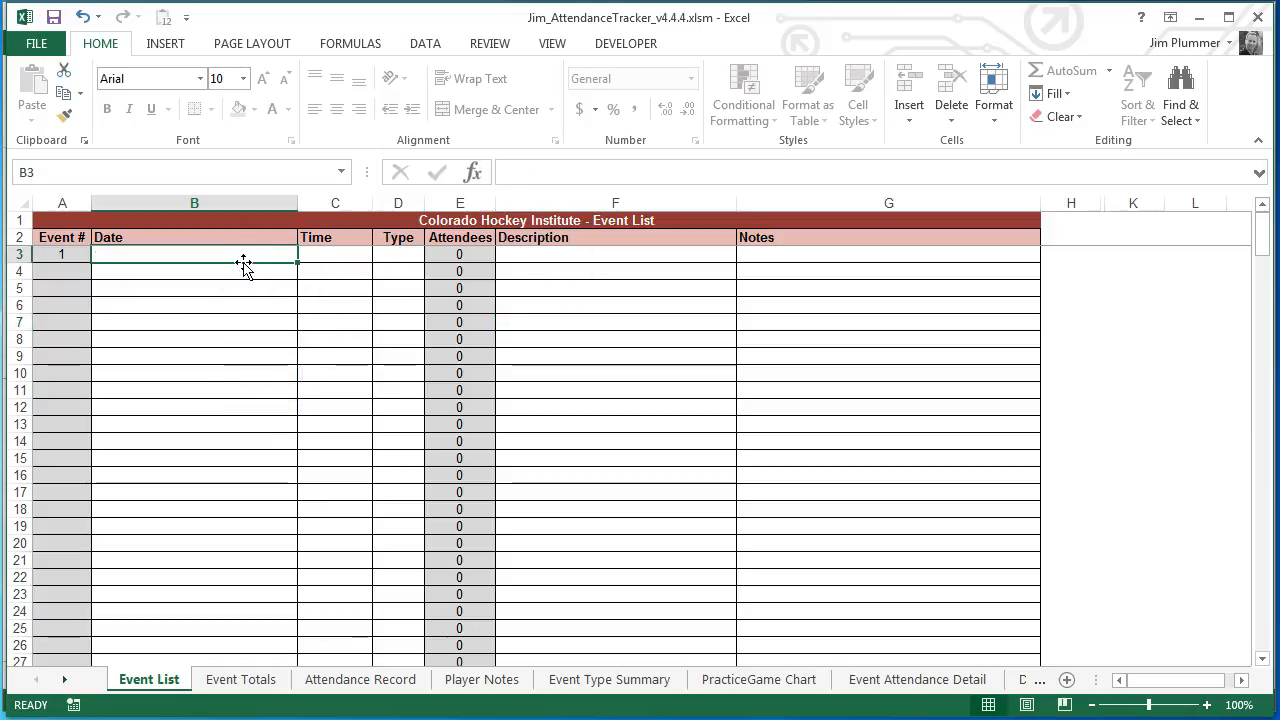
text(10)
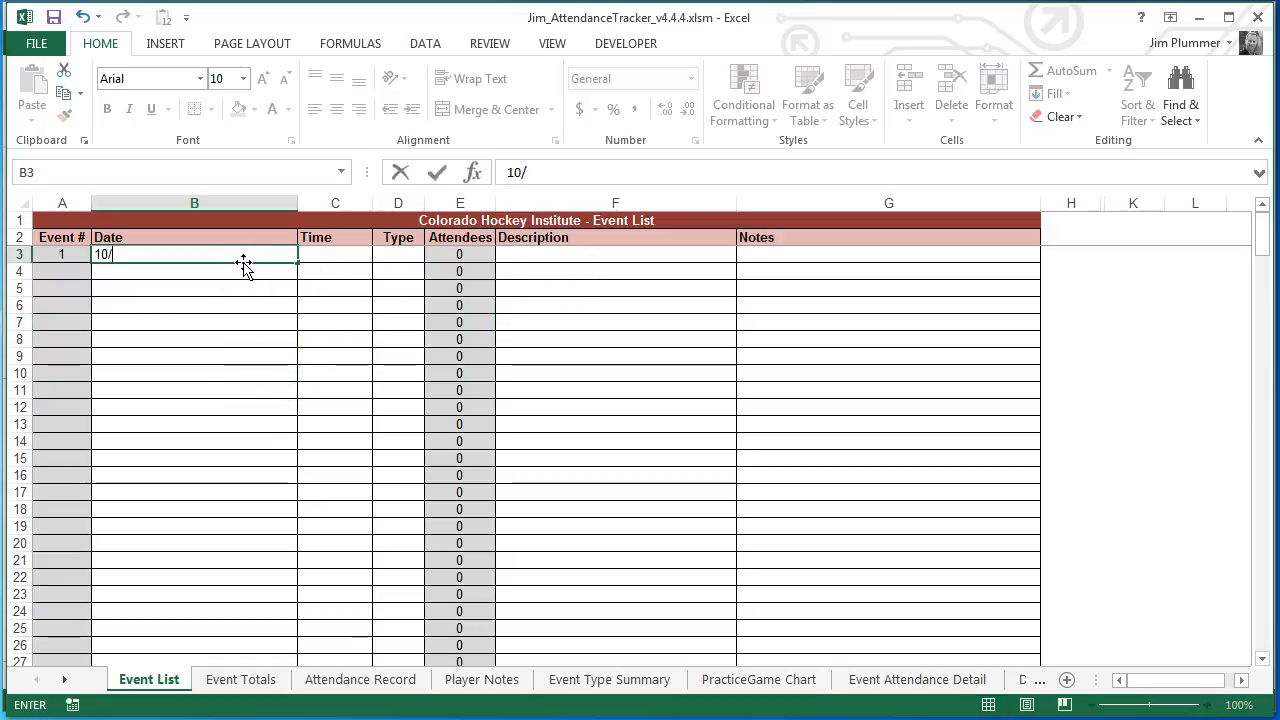
text(/3)
key(Return)
key(Up)
key(Right)
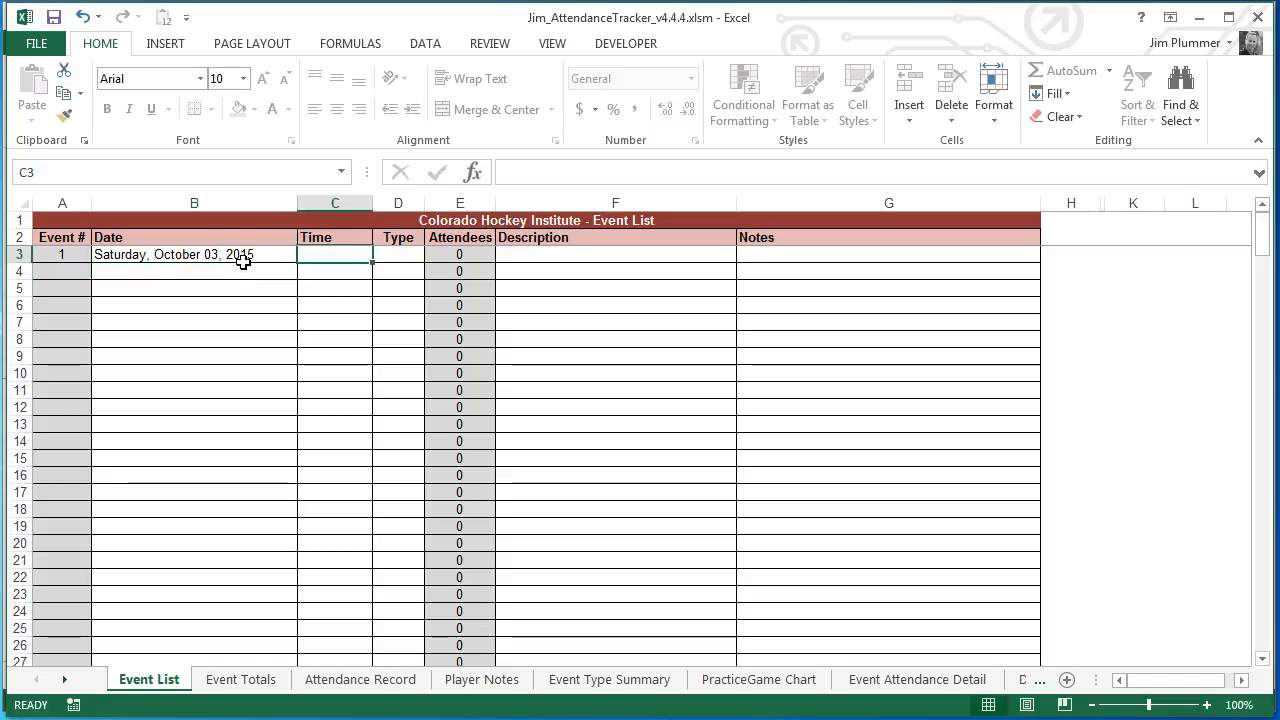
text(2:00 PM)
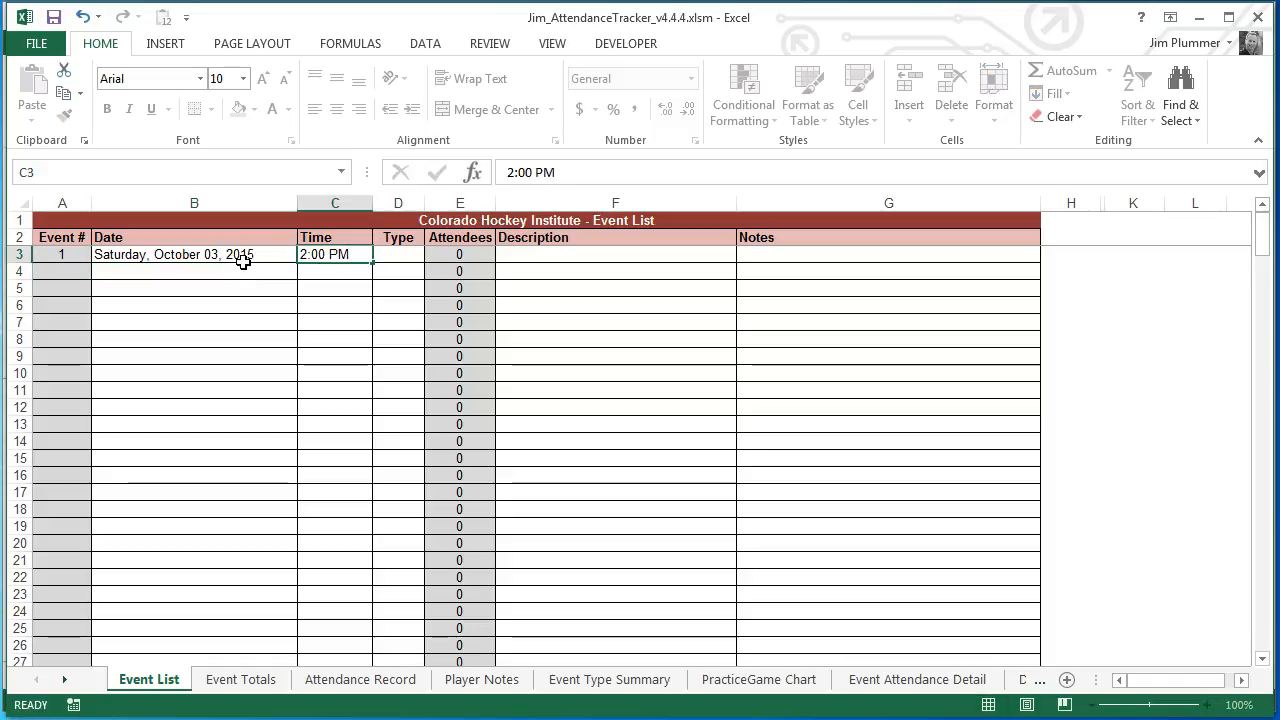
Step: Set the type of event 1 to PI and enter First Practice as its description
key(Right)
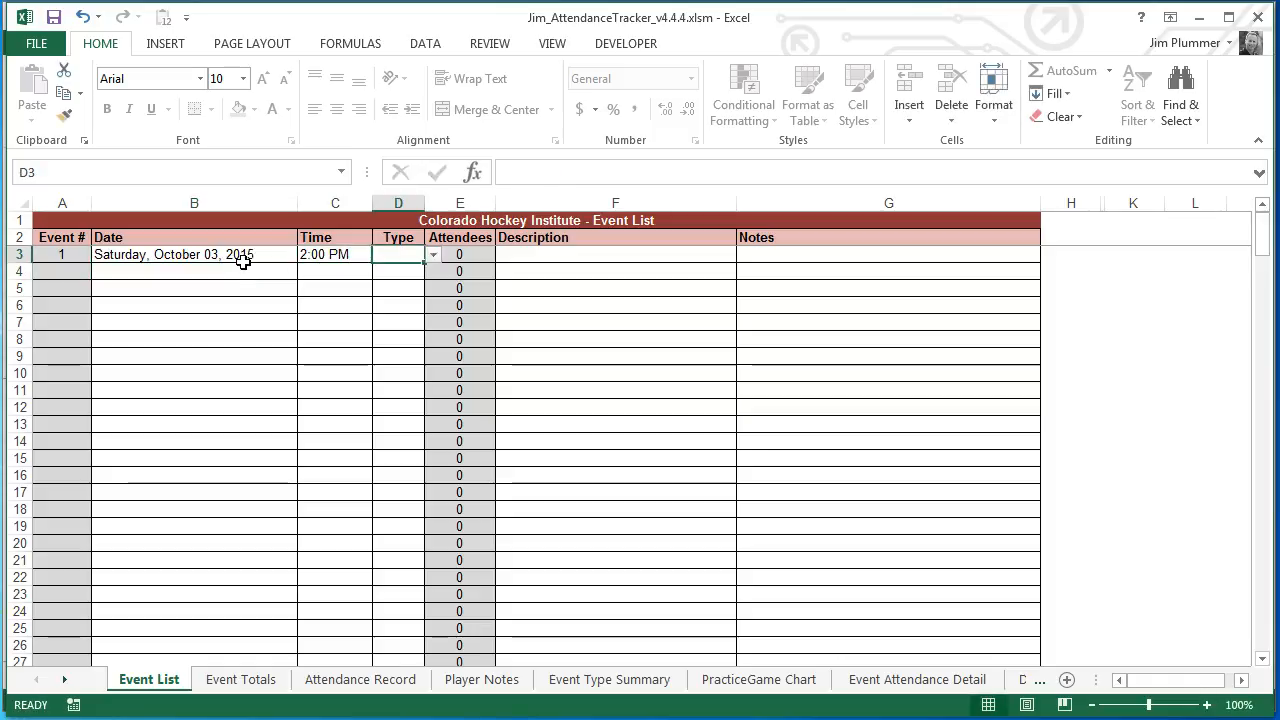
click(432, 255)
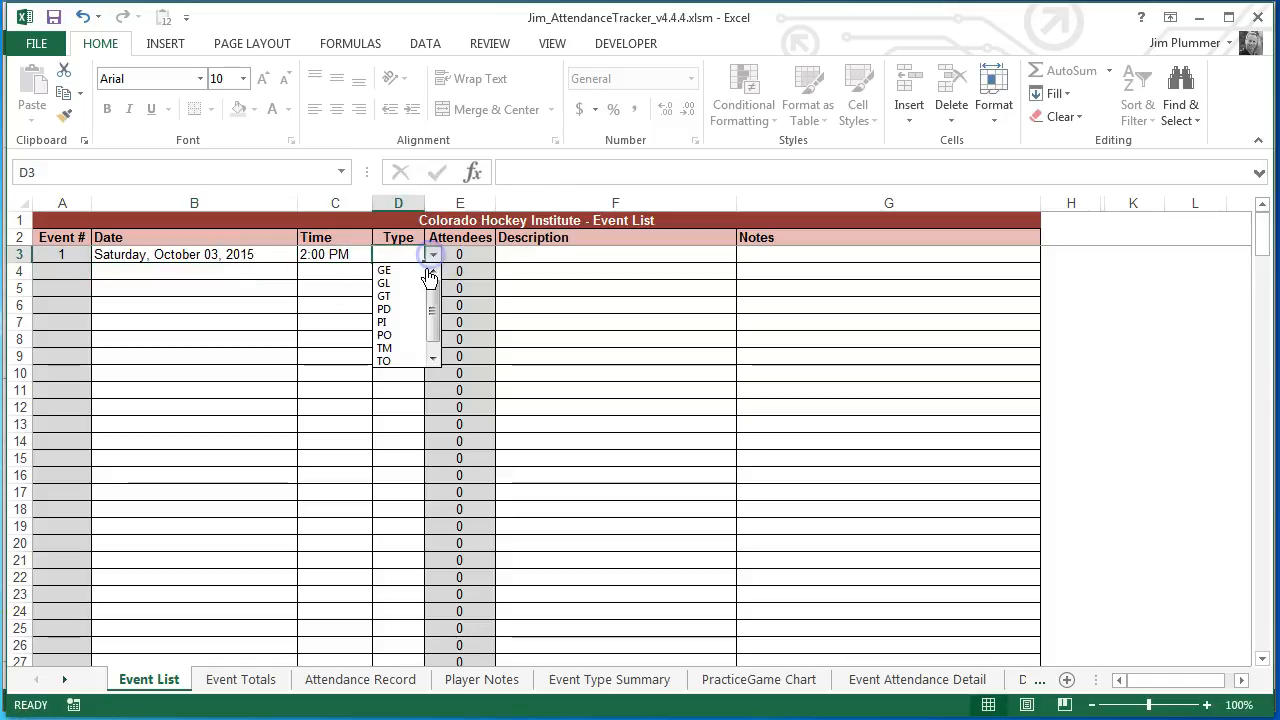
click(403, 322)
click(568, 255)
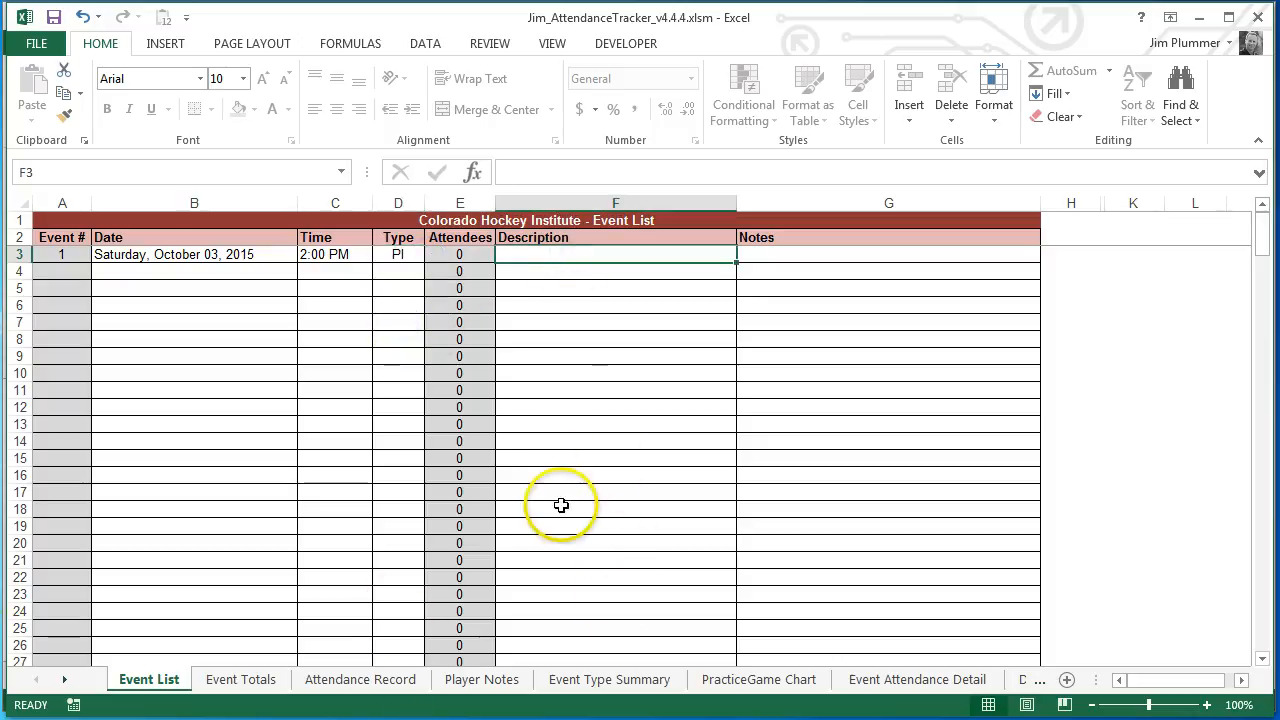
text(First)
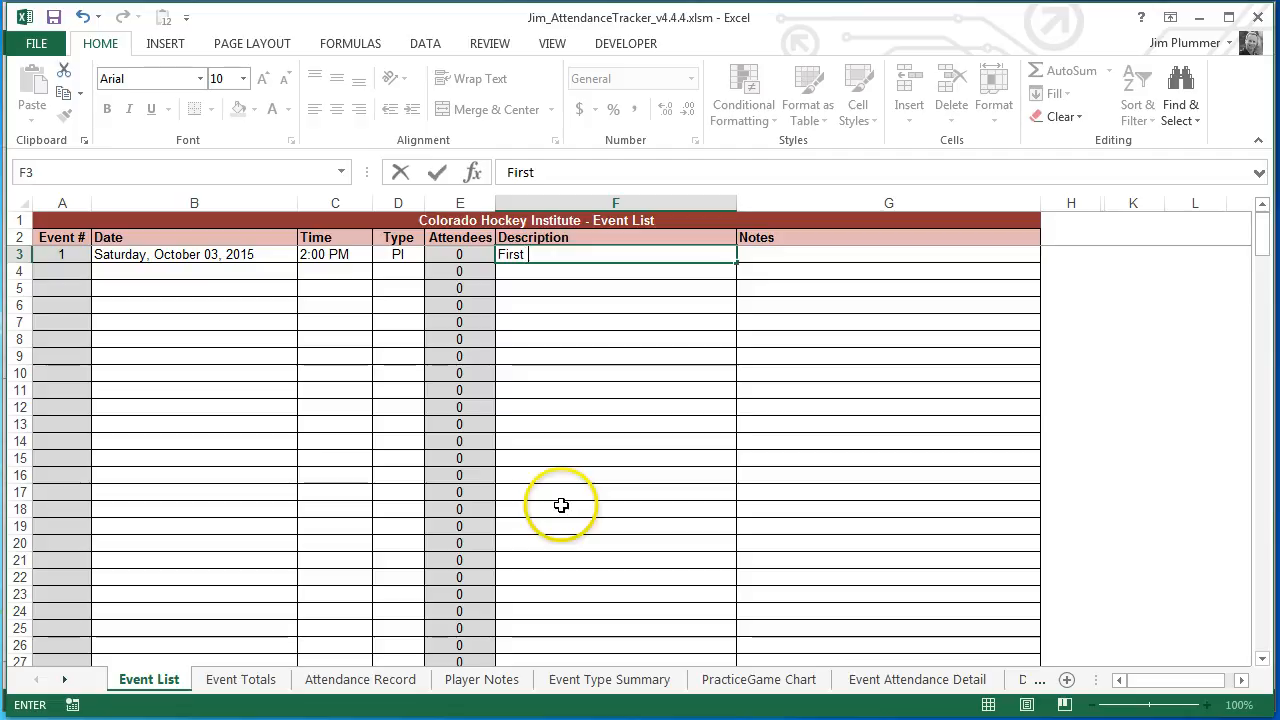
text( Practice)
key(Return)
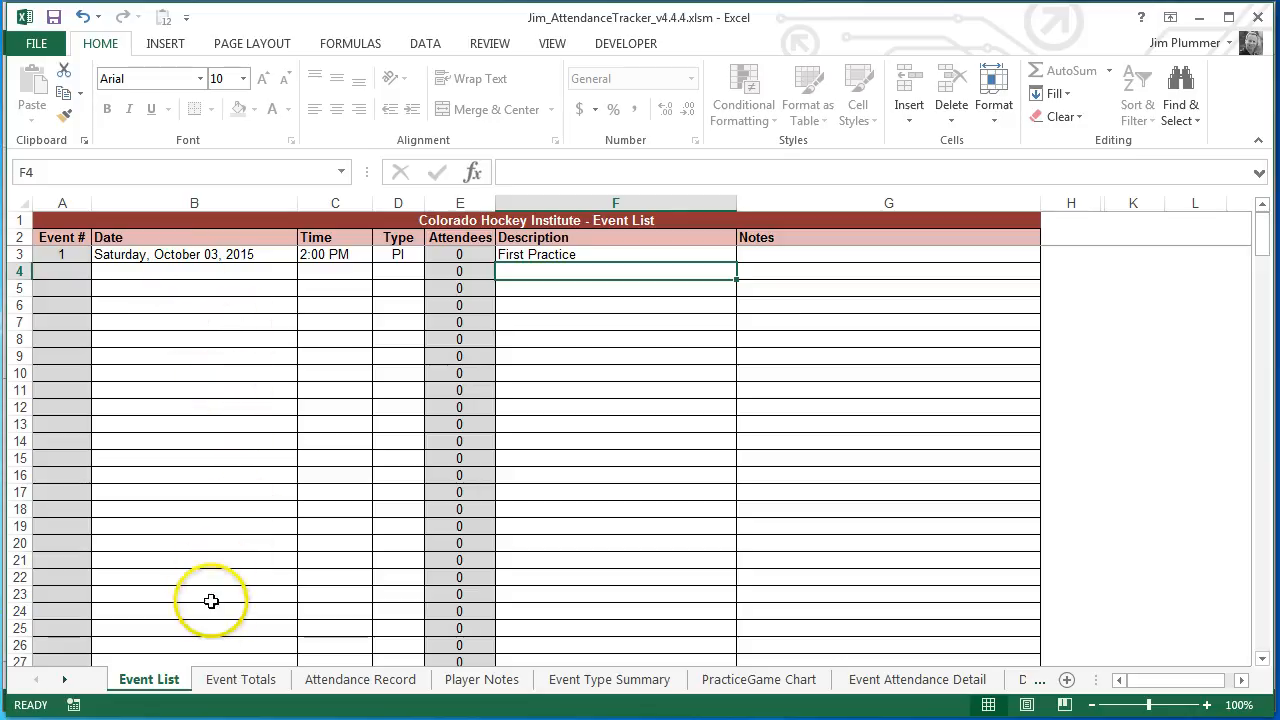
Step: Set the Summarize Events Through date on the Event Totals sheet to 10/9
click(240, 680)
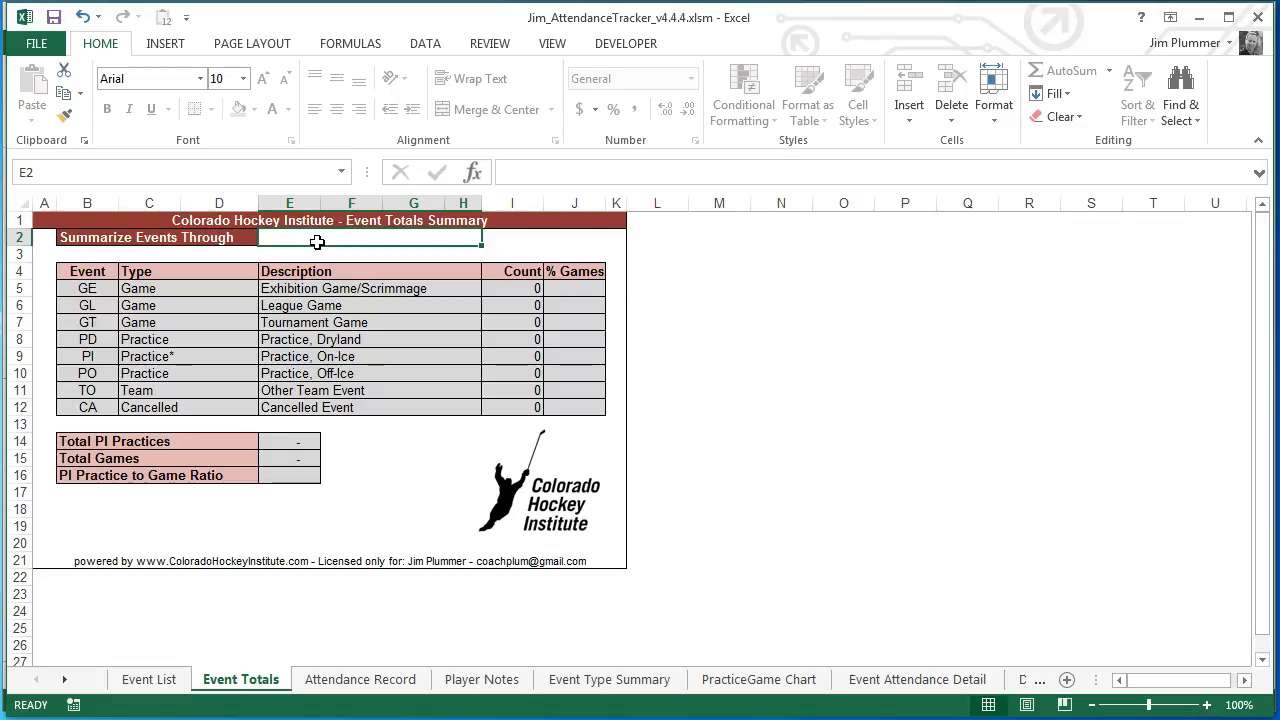
text(10/9)
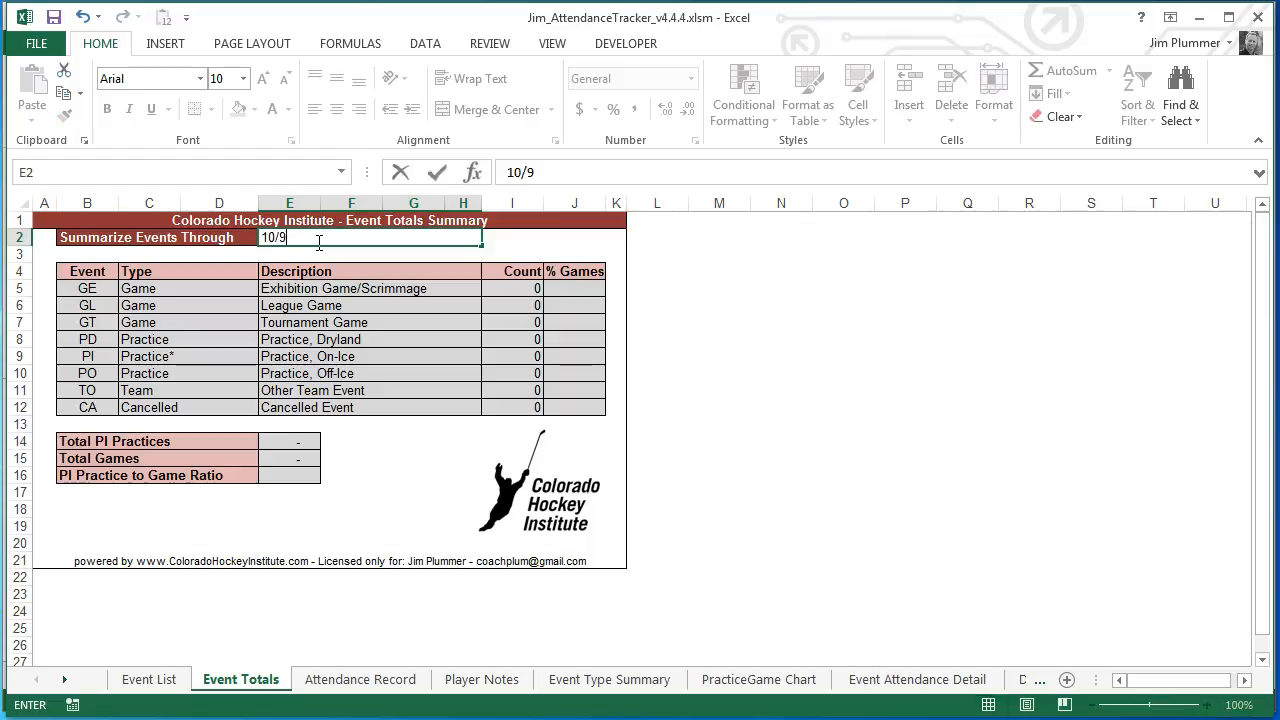
key(Return)
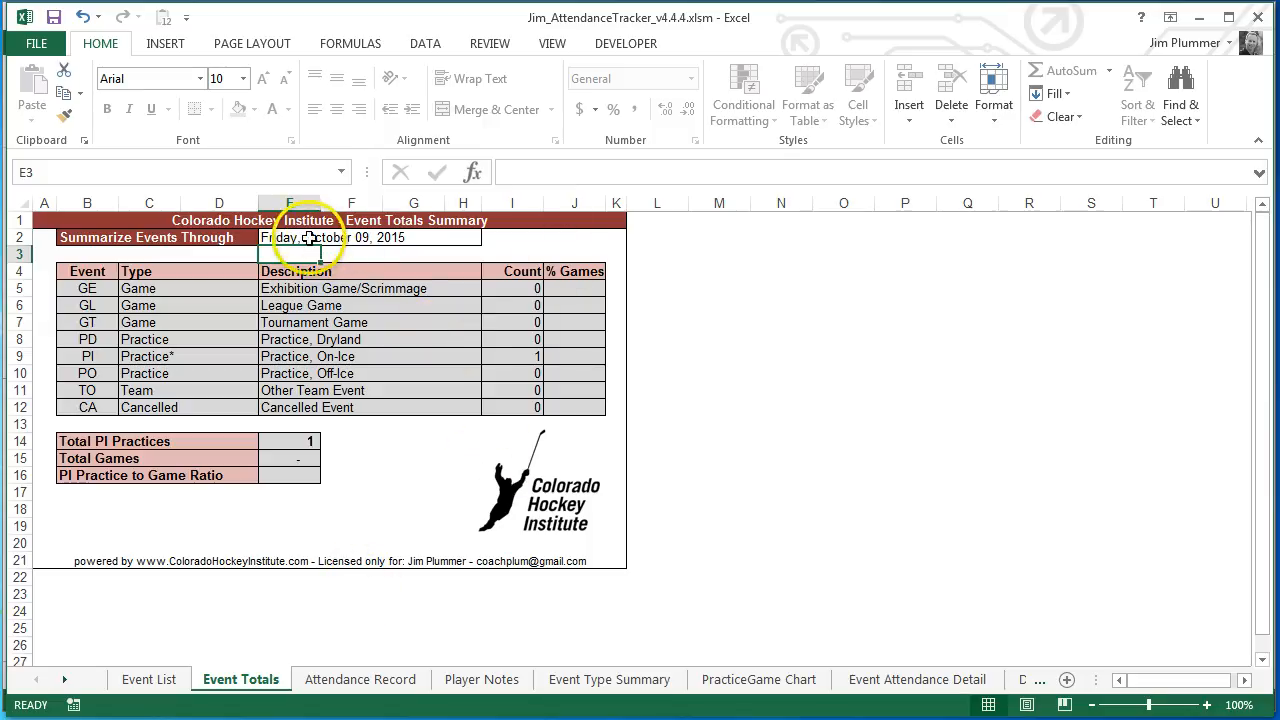
click(310, 238)
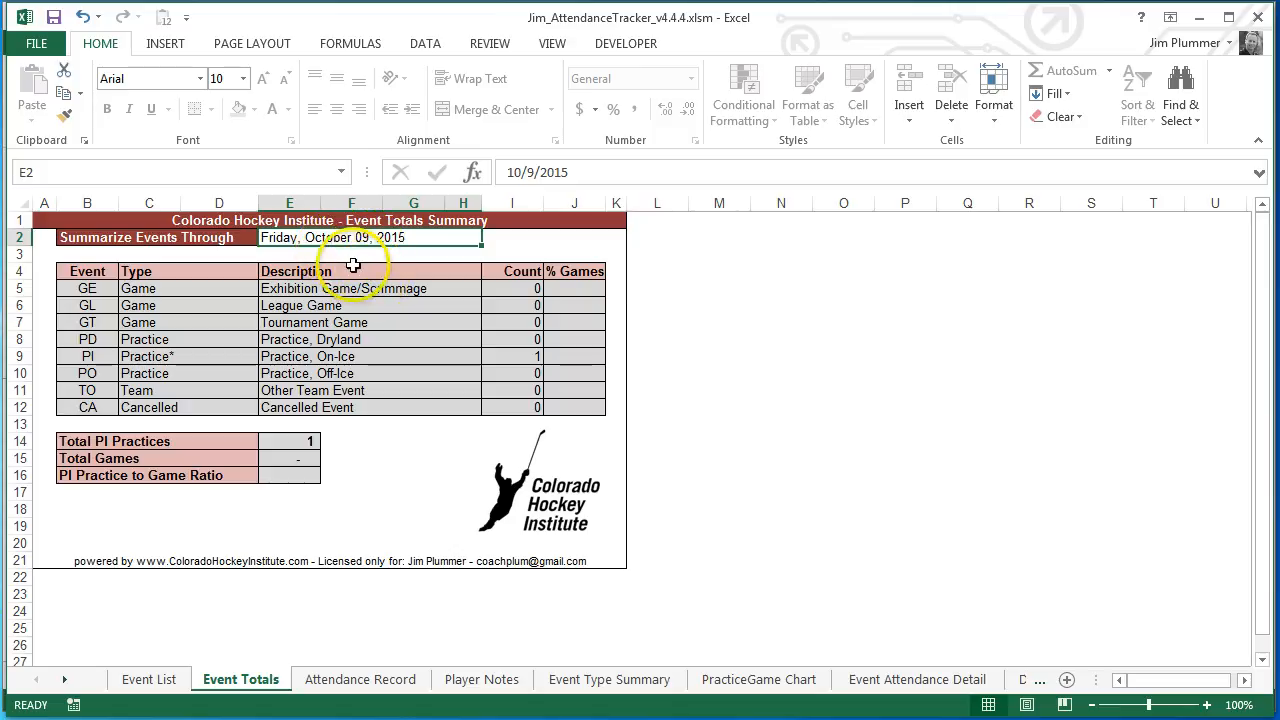
Step: Add the first player in row 5 of the Attendance Record sheet with number 1, position F, and the player's last and first name
click(365, 679)
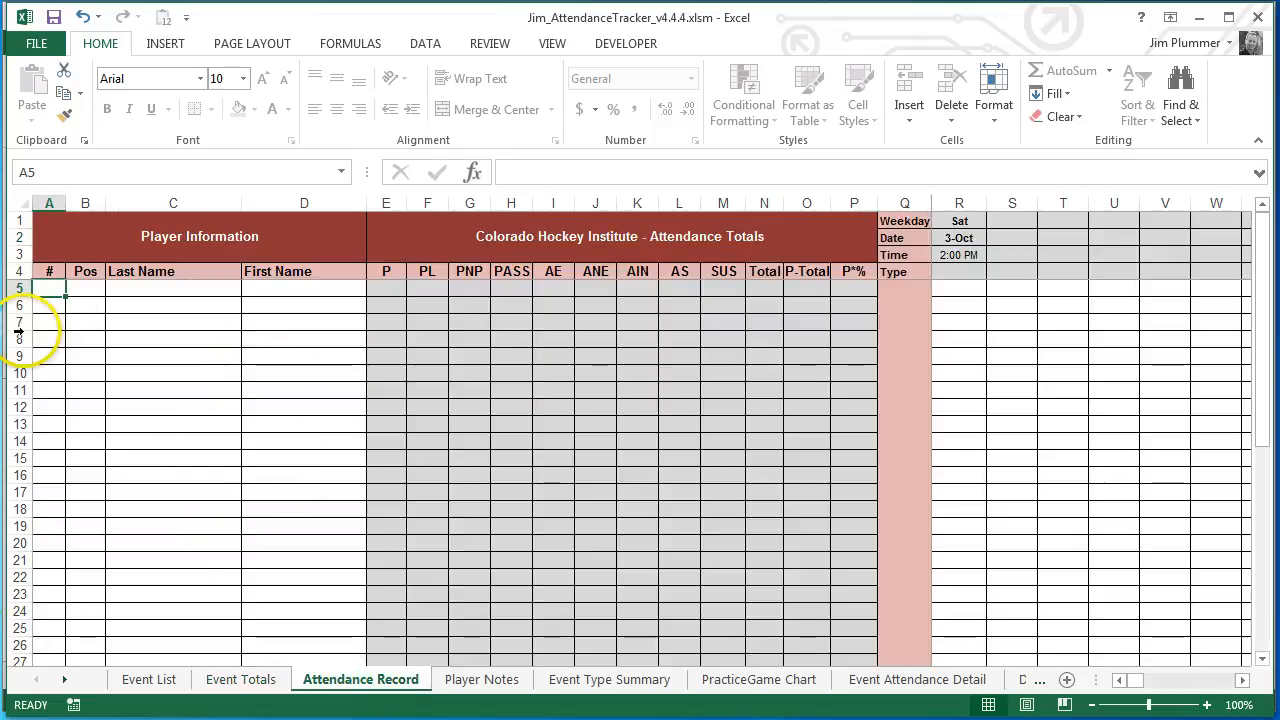
click(50, 286)
key(Tab)
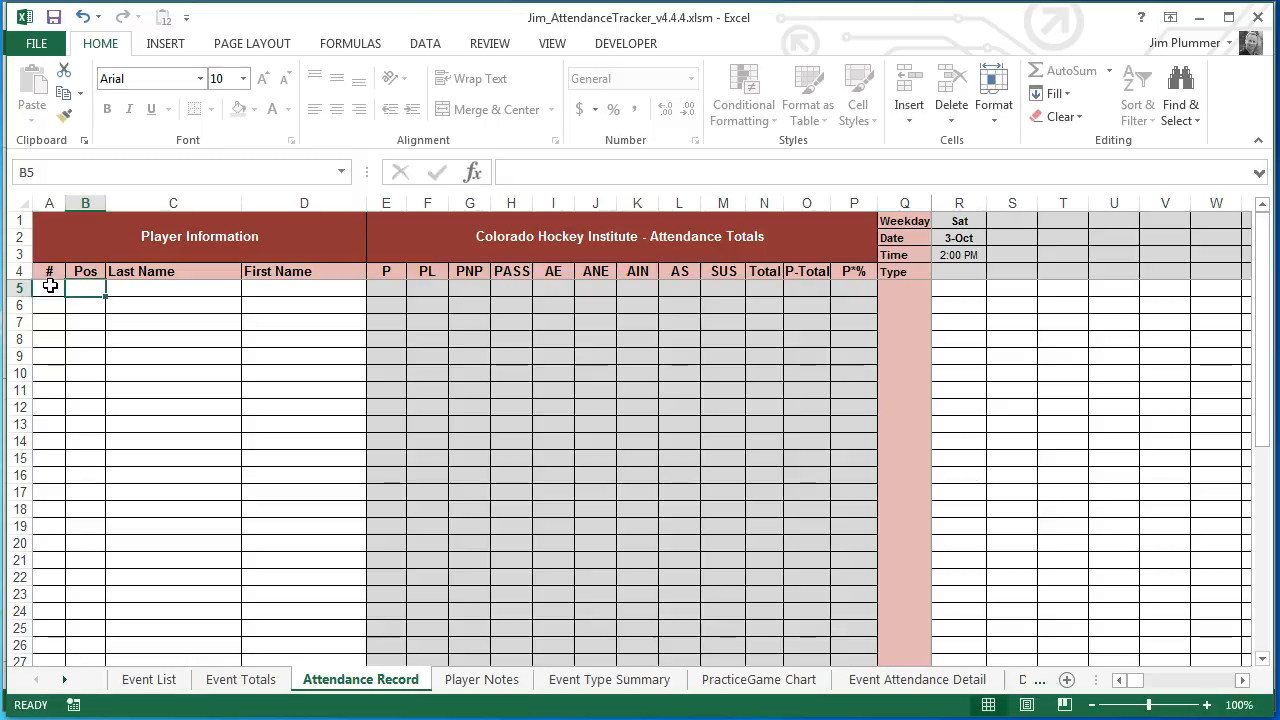
text(F)
key(Tab)
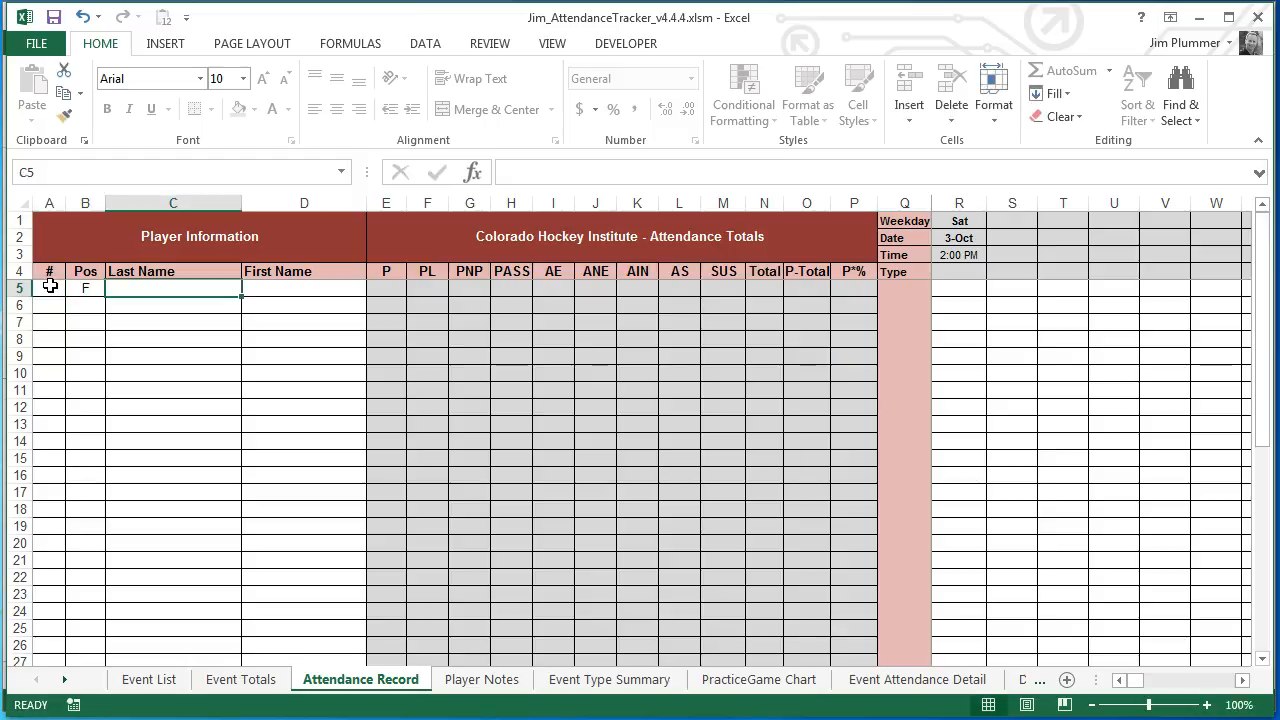
text(Pmith)
key(Tab)
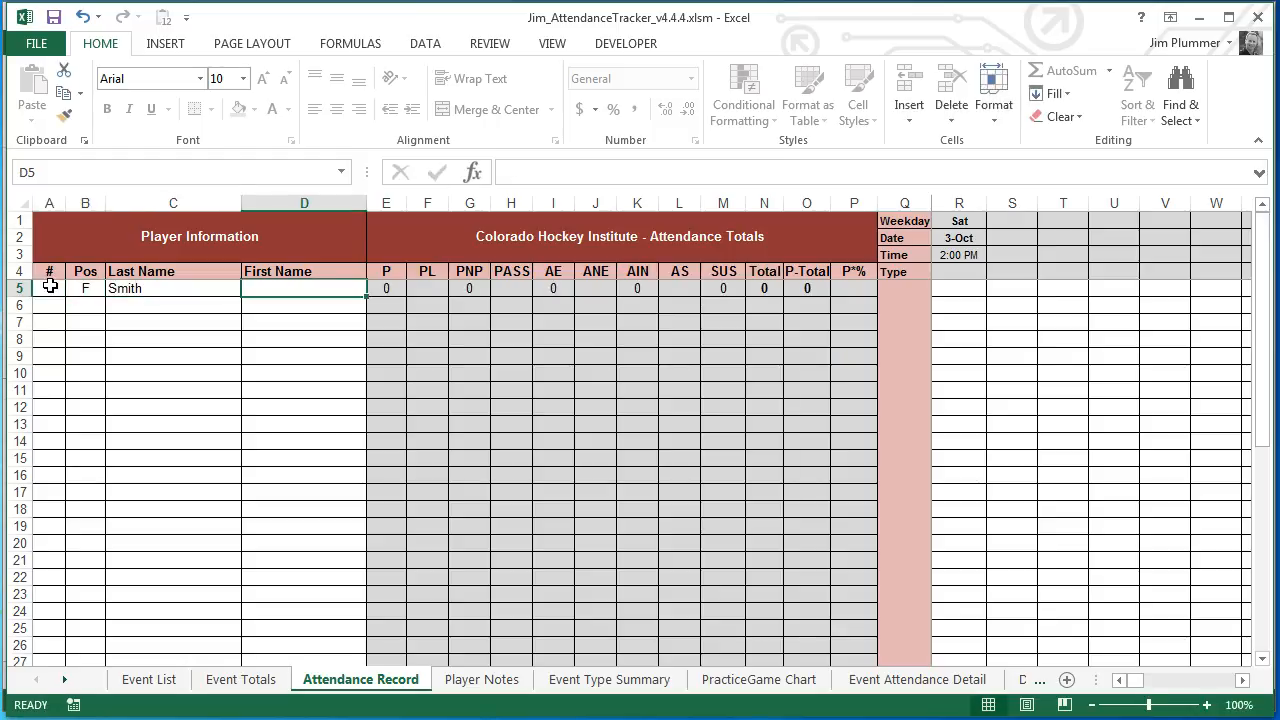
text(James)
key(Return)
Step: Add the second player in row 6 with number 2, position D, and the player's last and first name
text(2)
key(Tab)
text(D)
key(Tab)
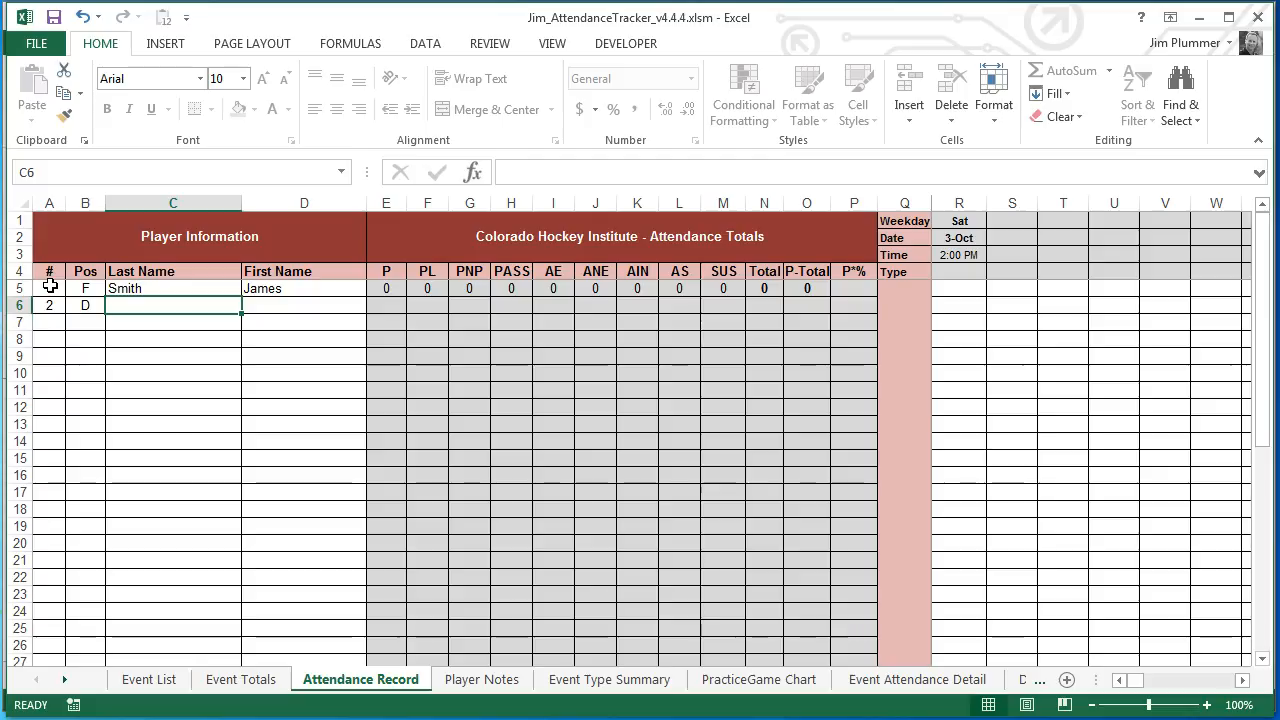
text(Davis)
key(Tab)
text(Dave)
key(Return)
Step: Add the third player in row 7 with number 3, position F, and the player's last and first name
text(3)
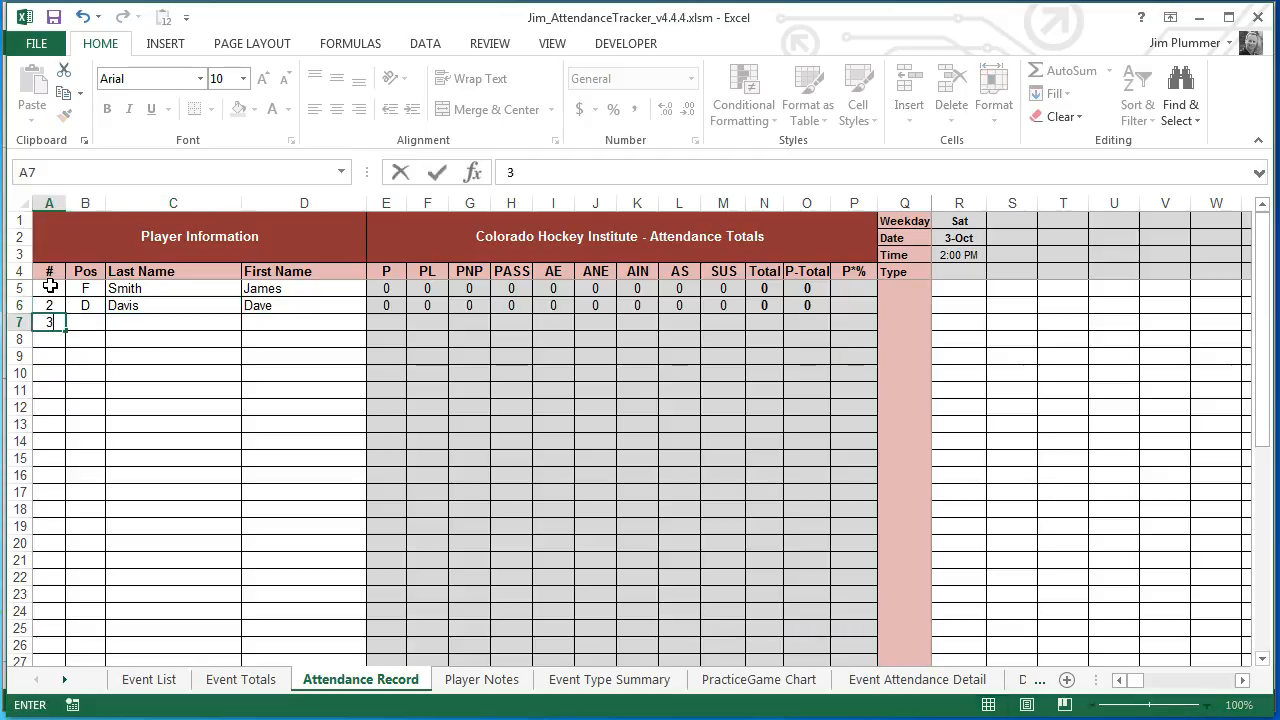
key(Tab)
text(F)
key(Tab)
text(Stevens)
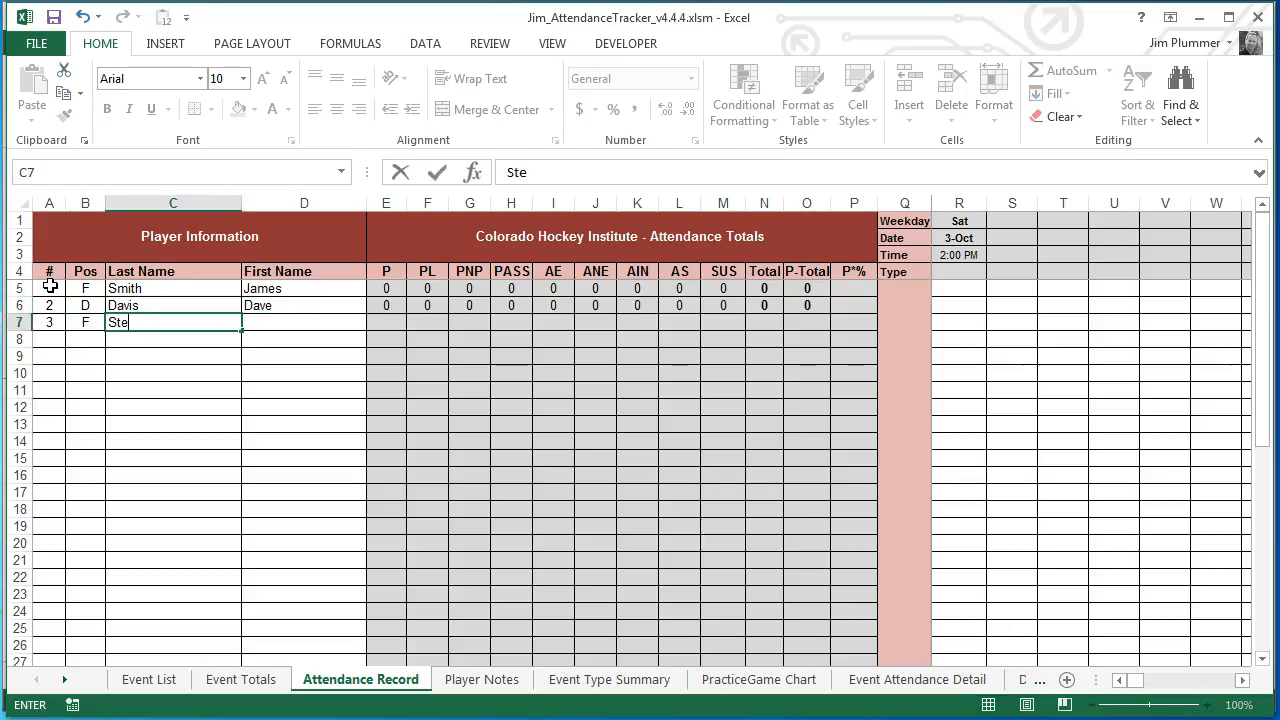
key(Tab)
text(Steven)
key(Return)
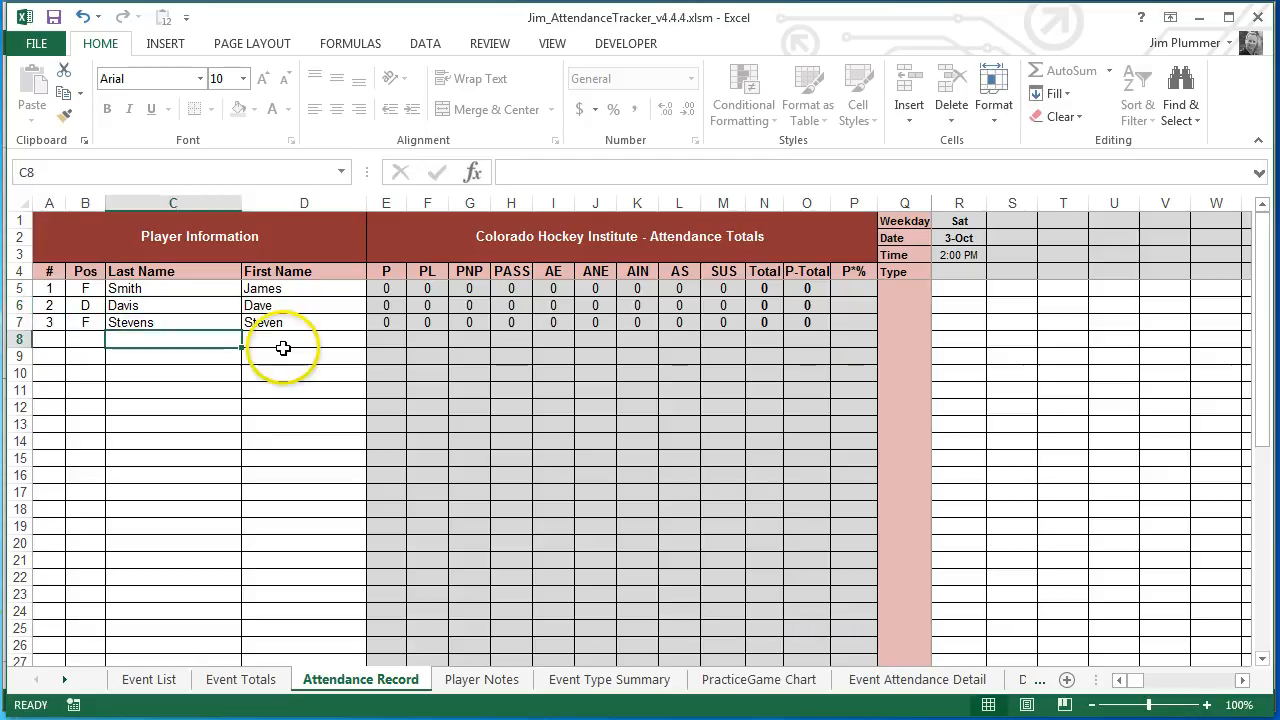
Step: Examine the My Custom Codes area of the Settings sheet, covering the key definitions, event codes and types, and the primary practice event type
click(65, 680)
click(65, 680)
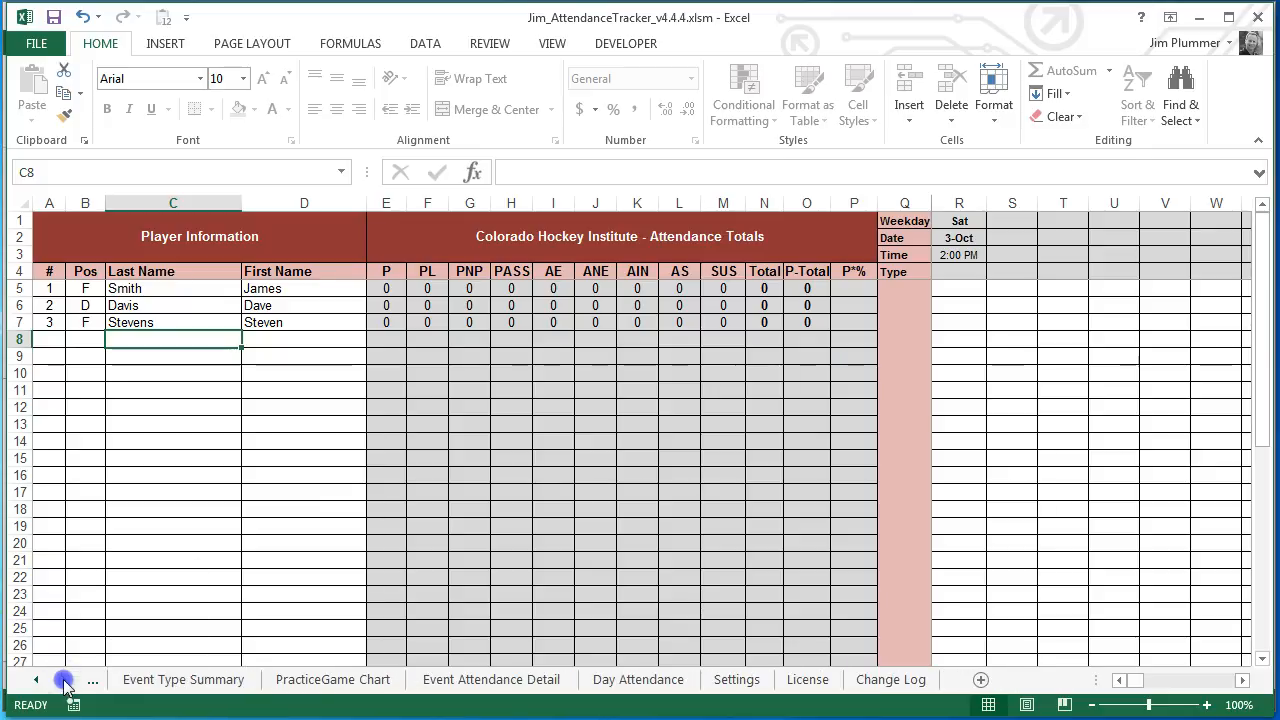
click(737, 680)
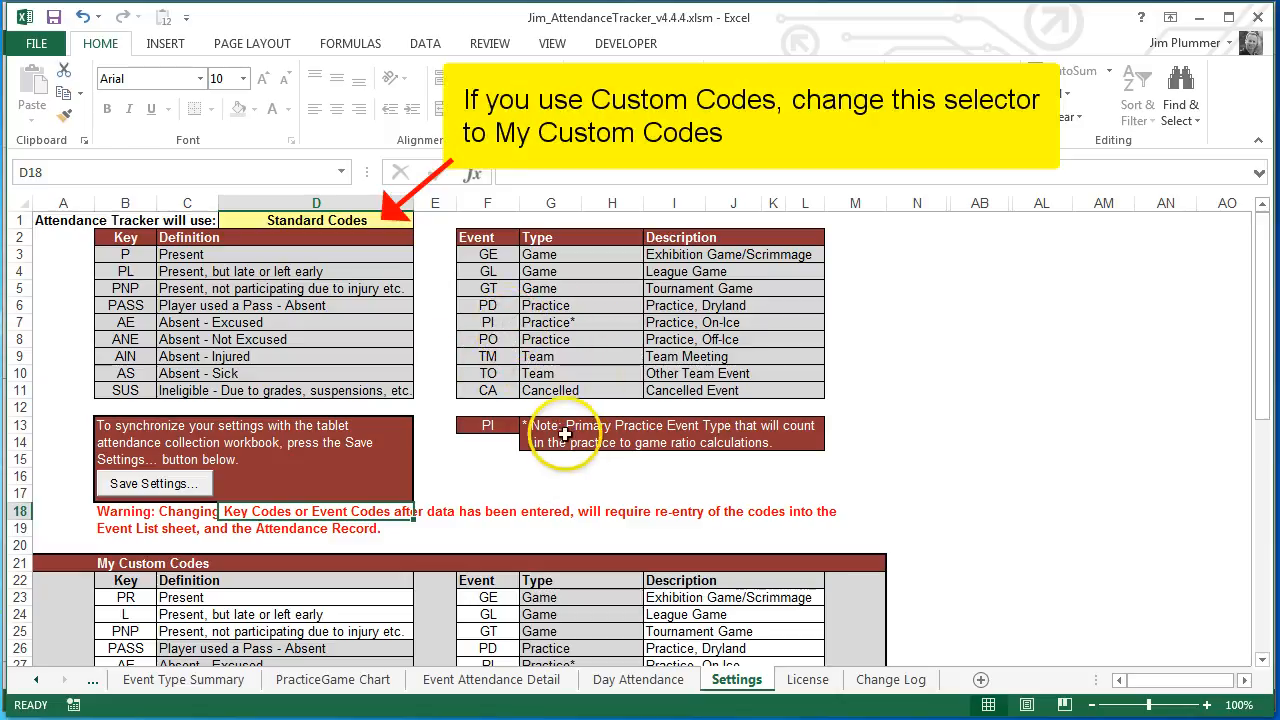
scroll(561, 366, down, 1)
scroll(561, 366, down, 2)
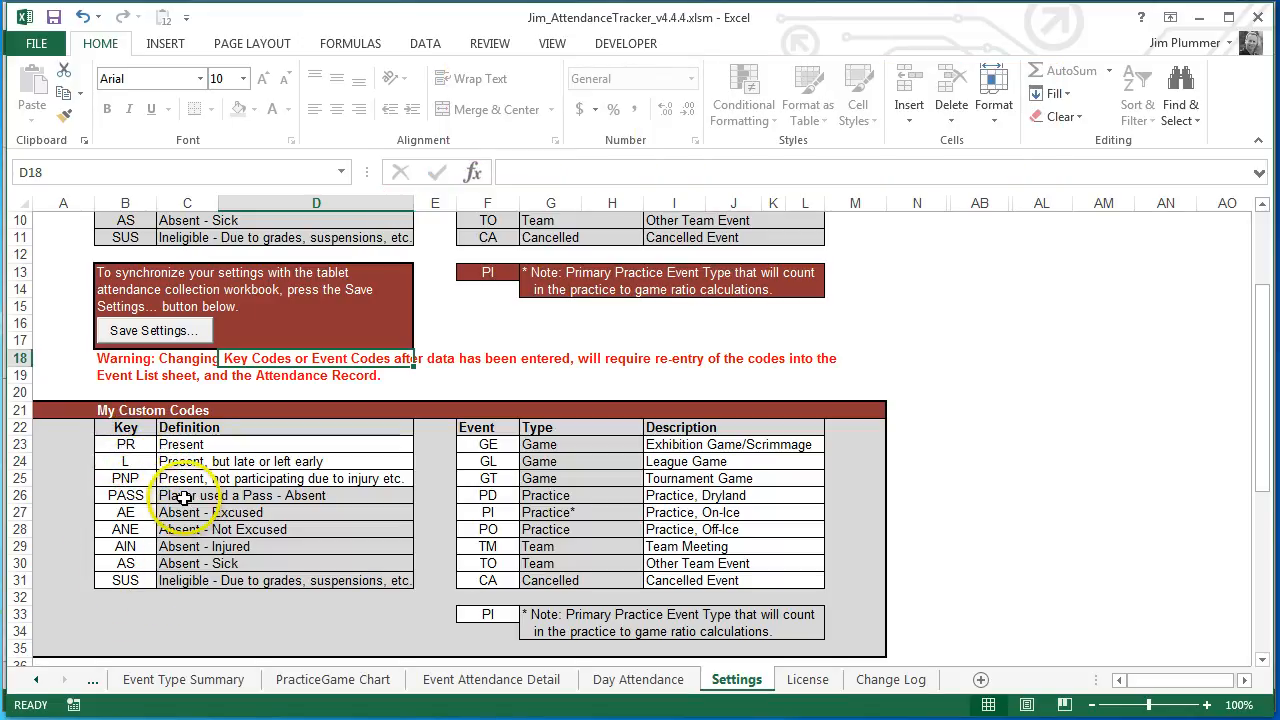
drag(185, 497, 199, 560)
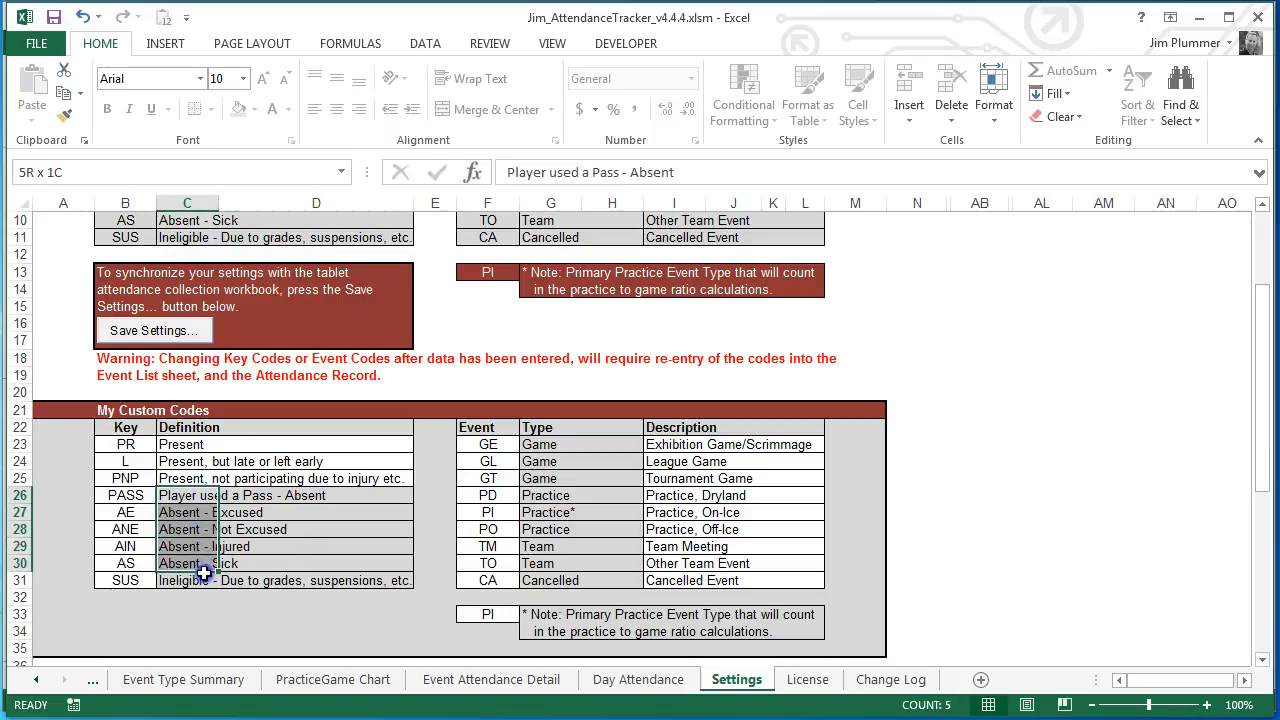
click(169, 495)
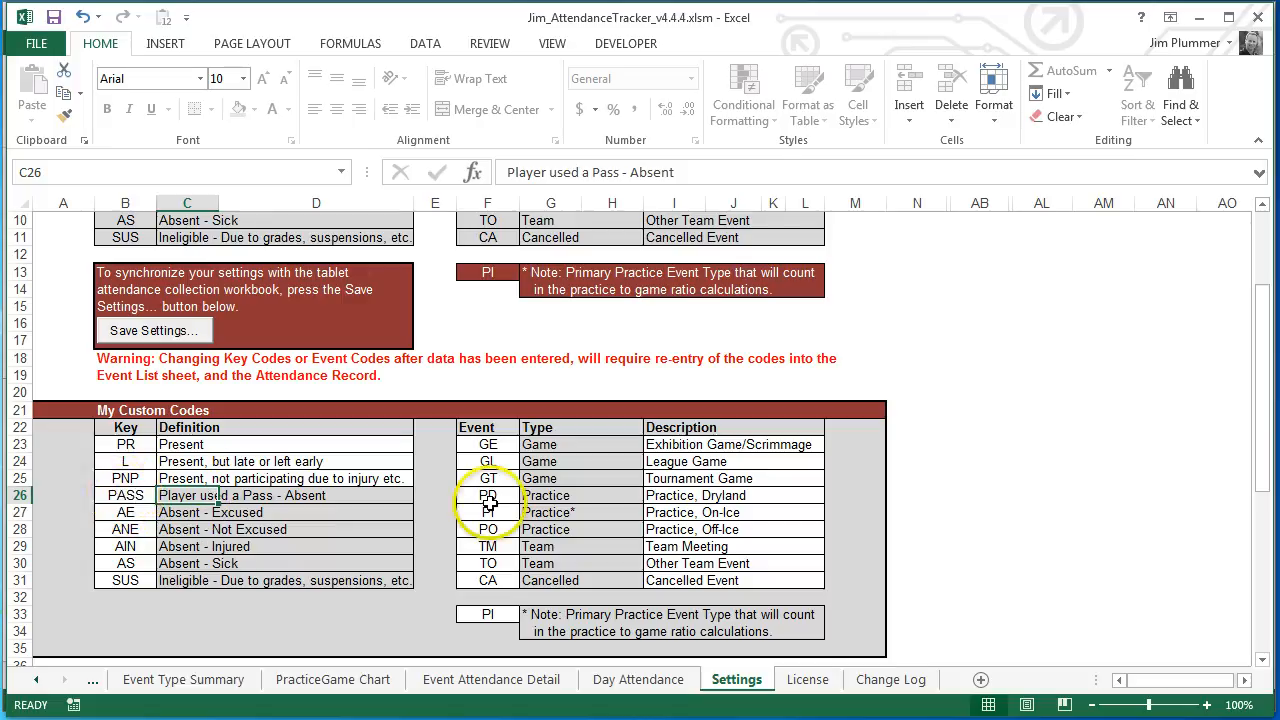
click(555, 445)
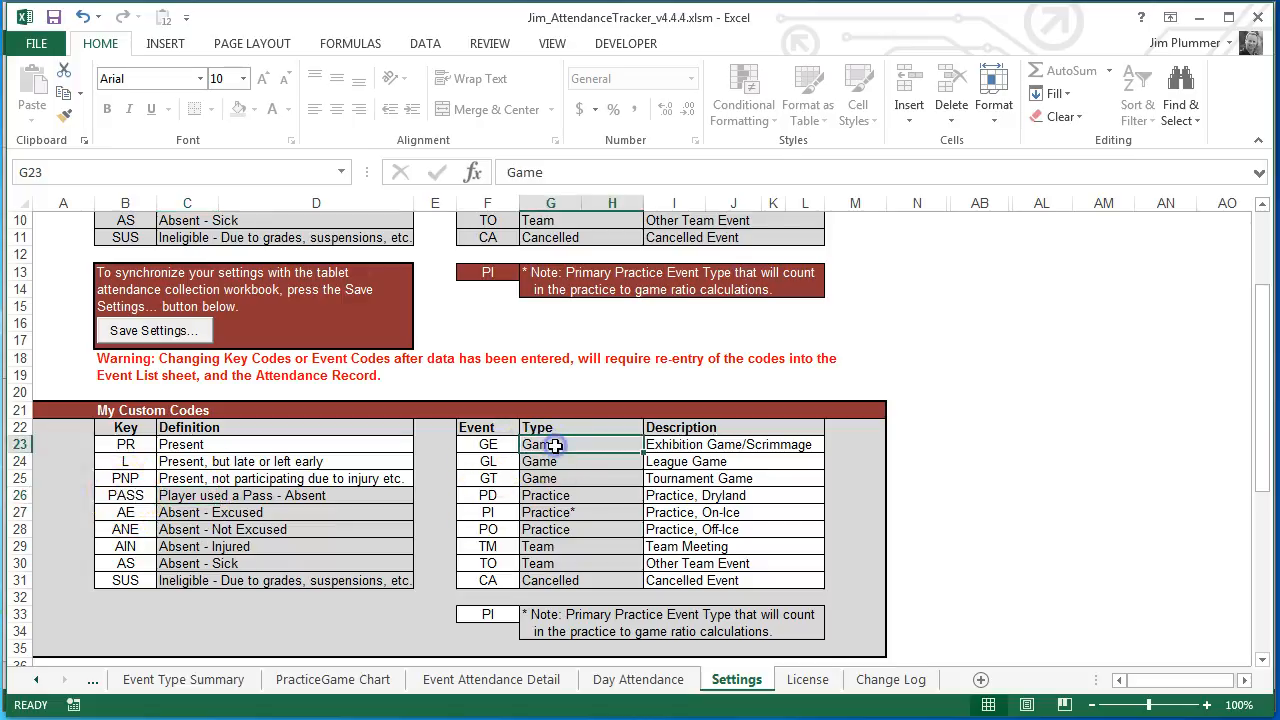
drag(557, 446, 557, 476)
drag(495, 444, 565, 578)
click(545, 550)
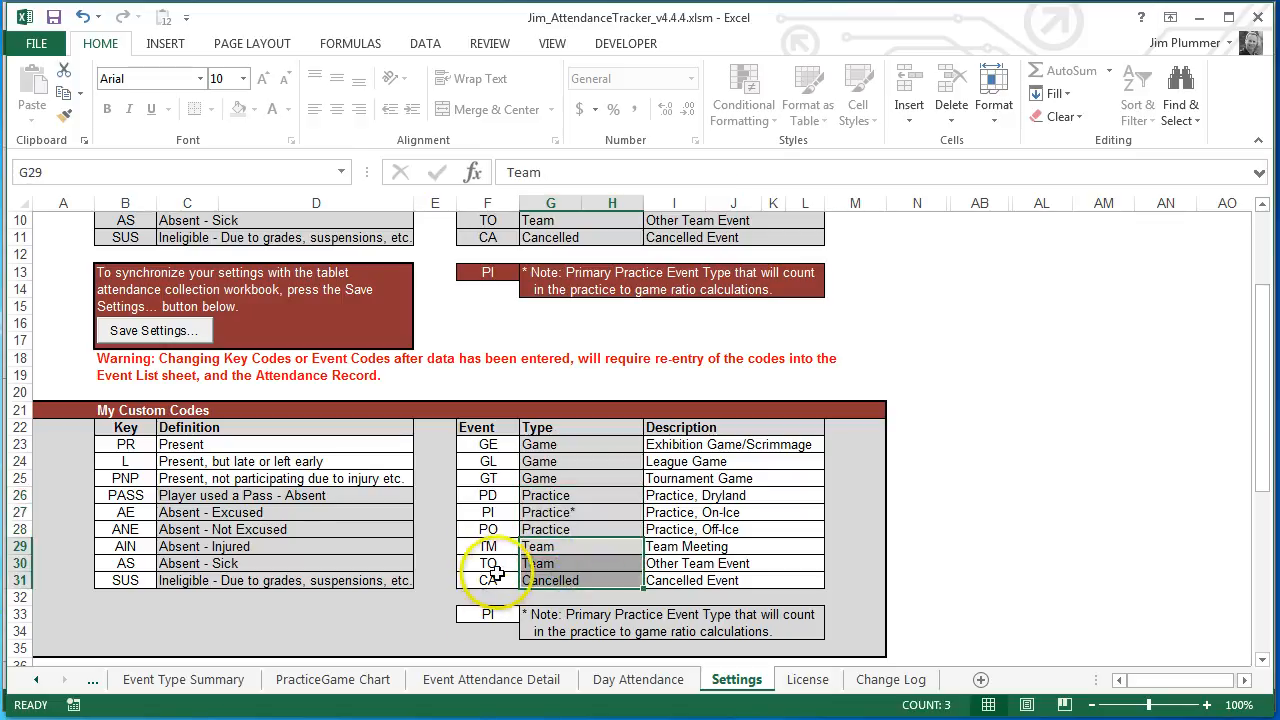
click(487, 578)
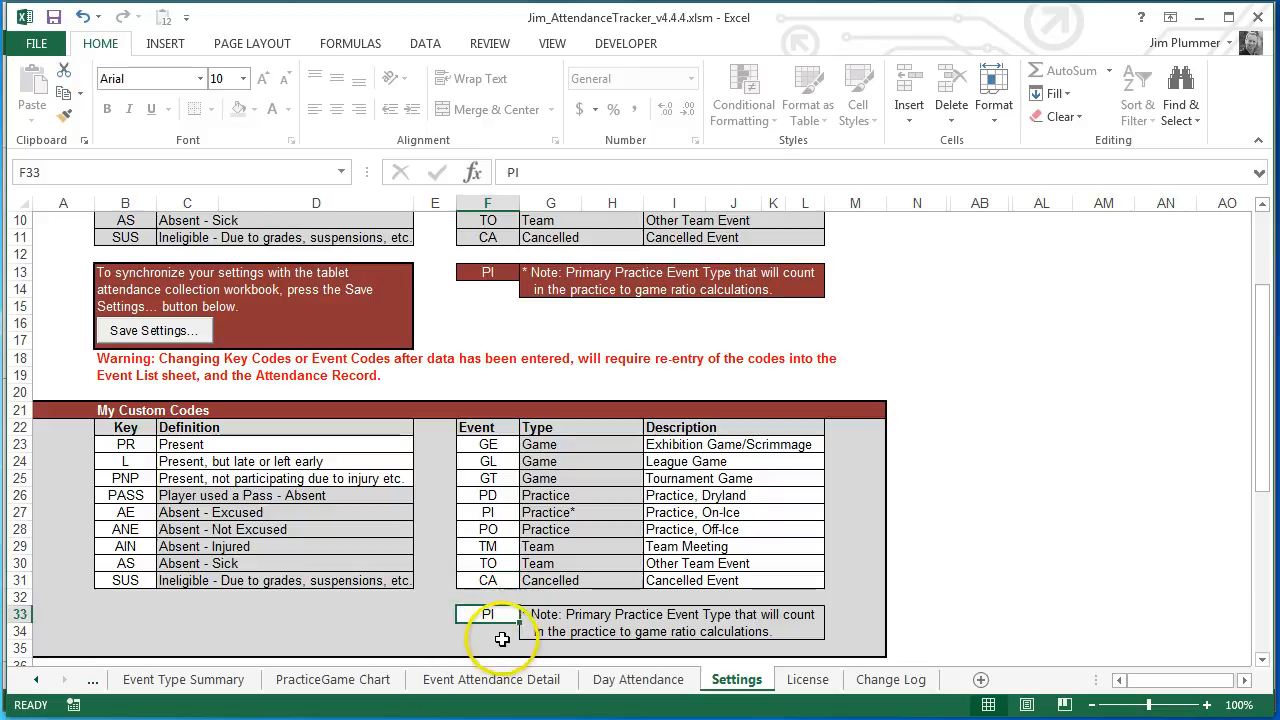
click(488, 618)
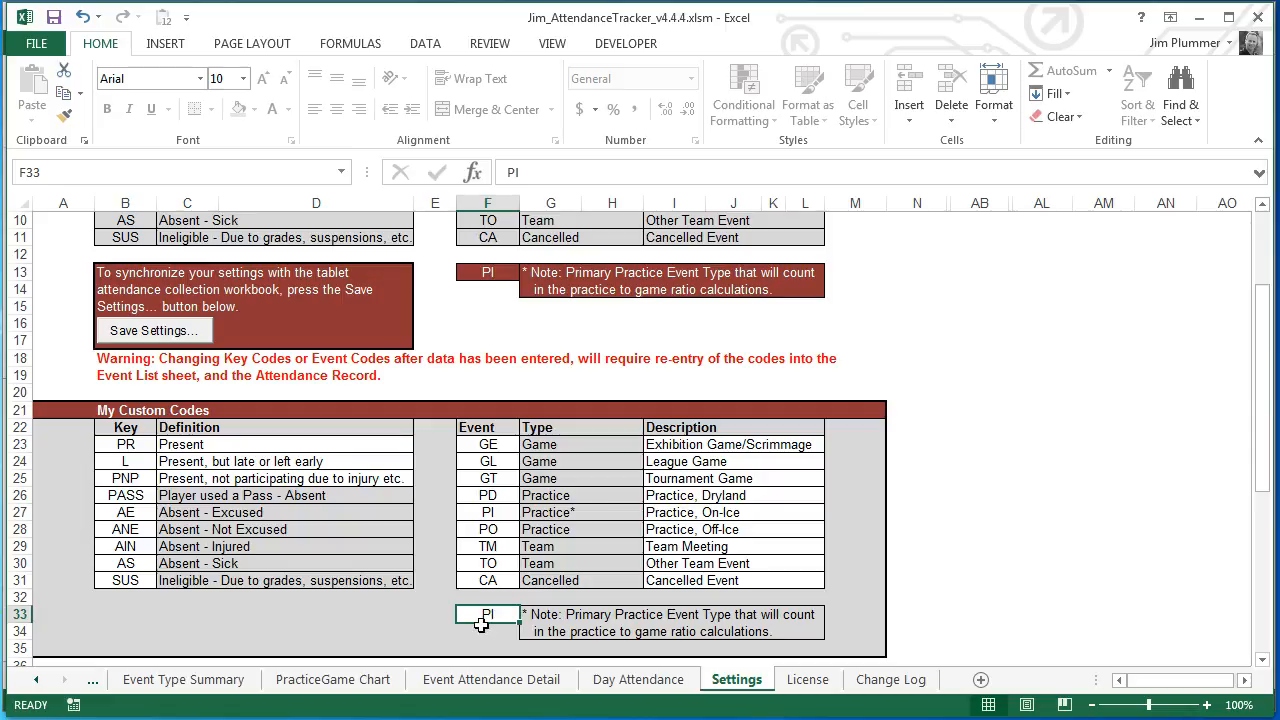
Step: Try PD as the primary practice event type in My Custom Codes and restore it to PI
text(P)
key(Return)
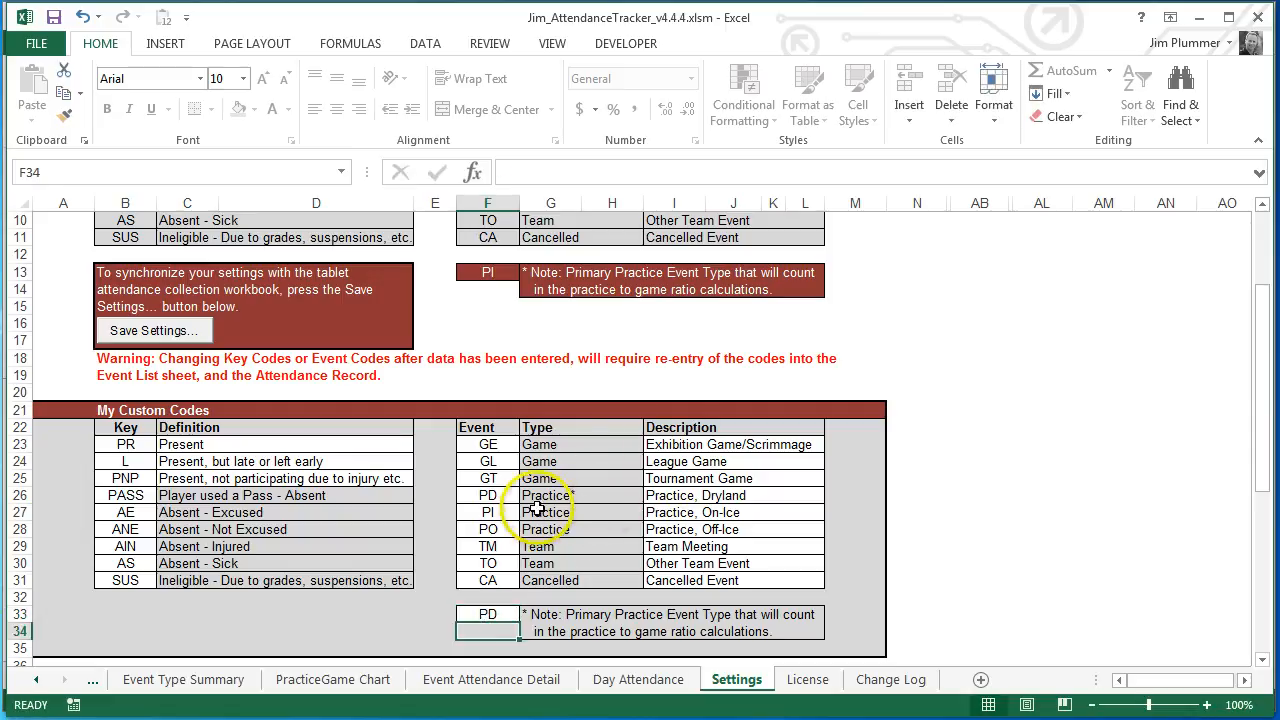
click(489, 612)
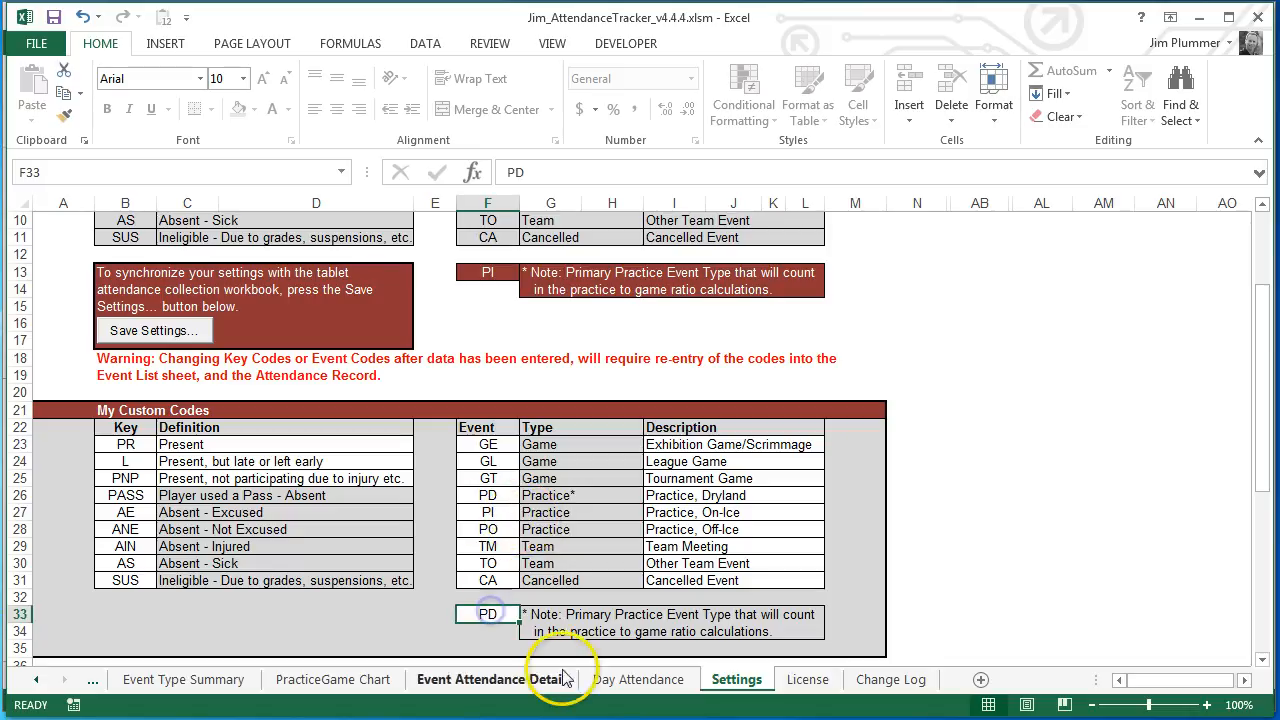
text(PI)
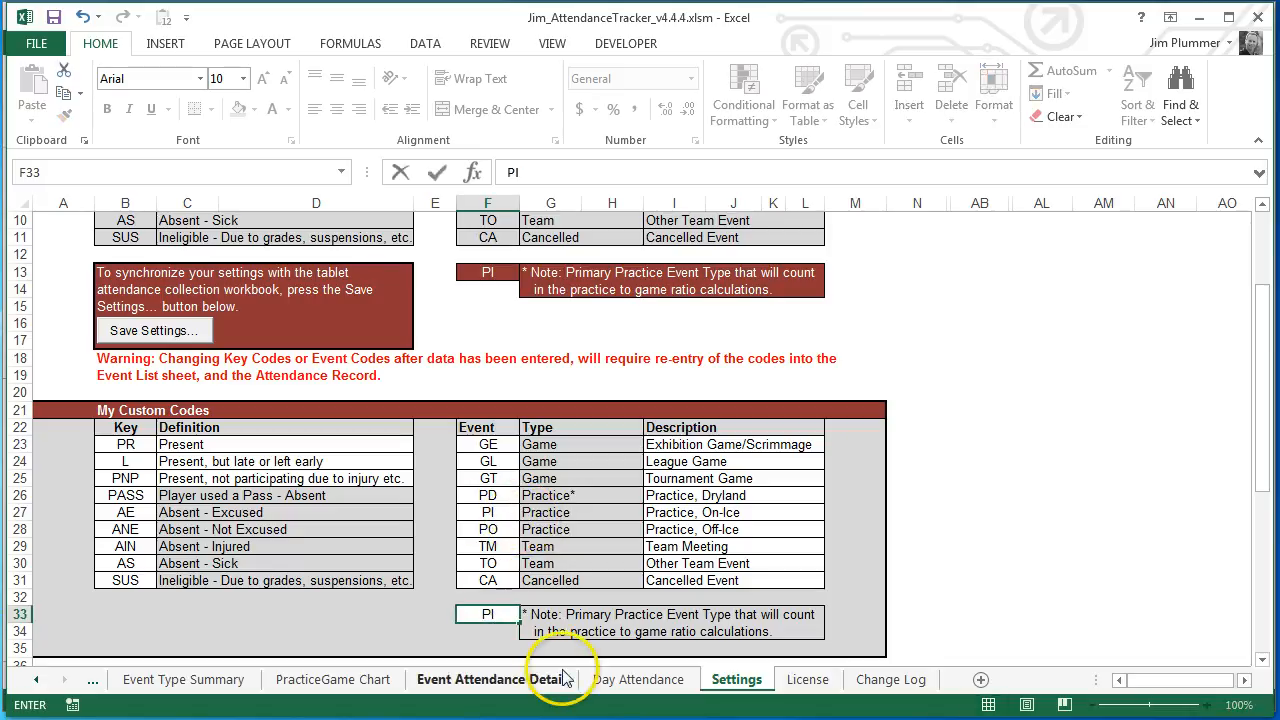
key(Return)
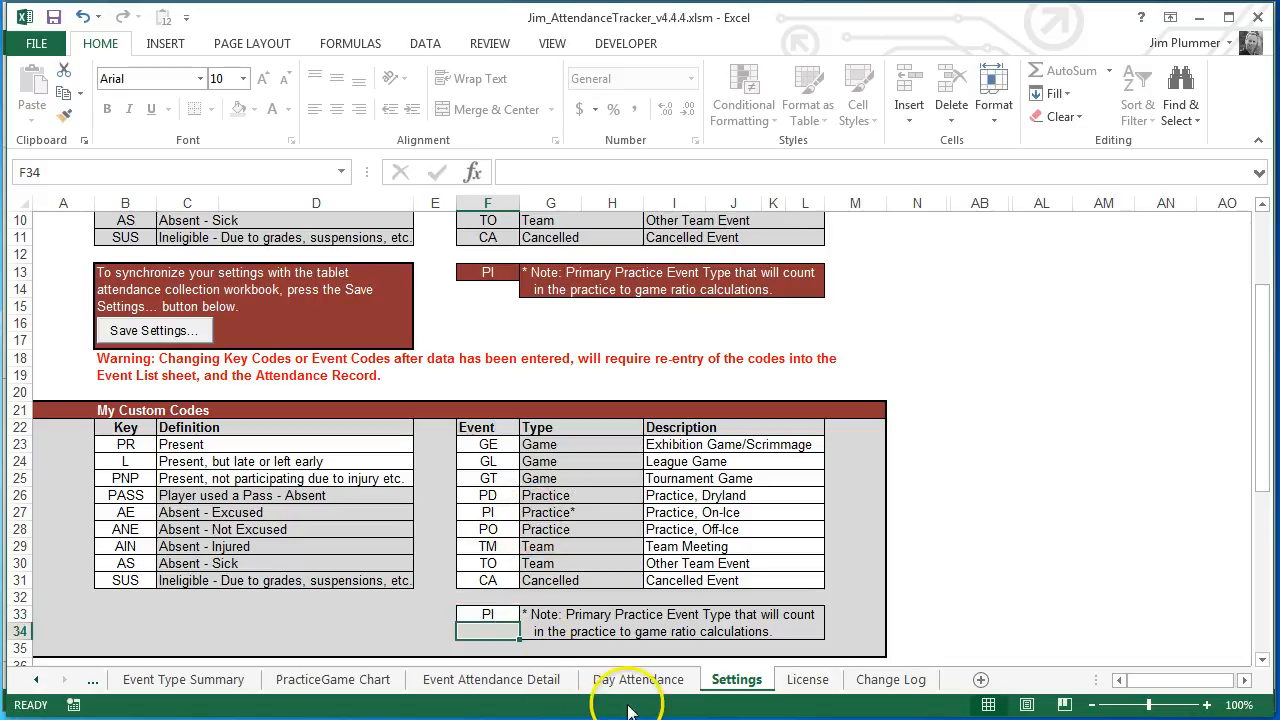
click(466, 614)
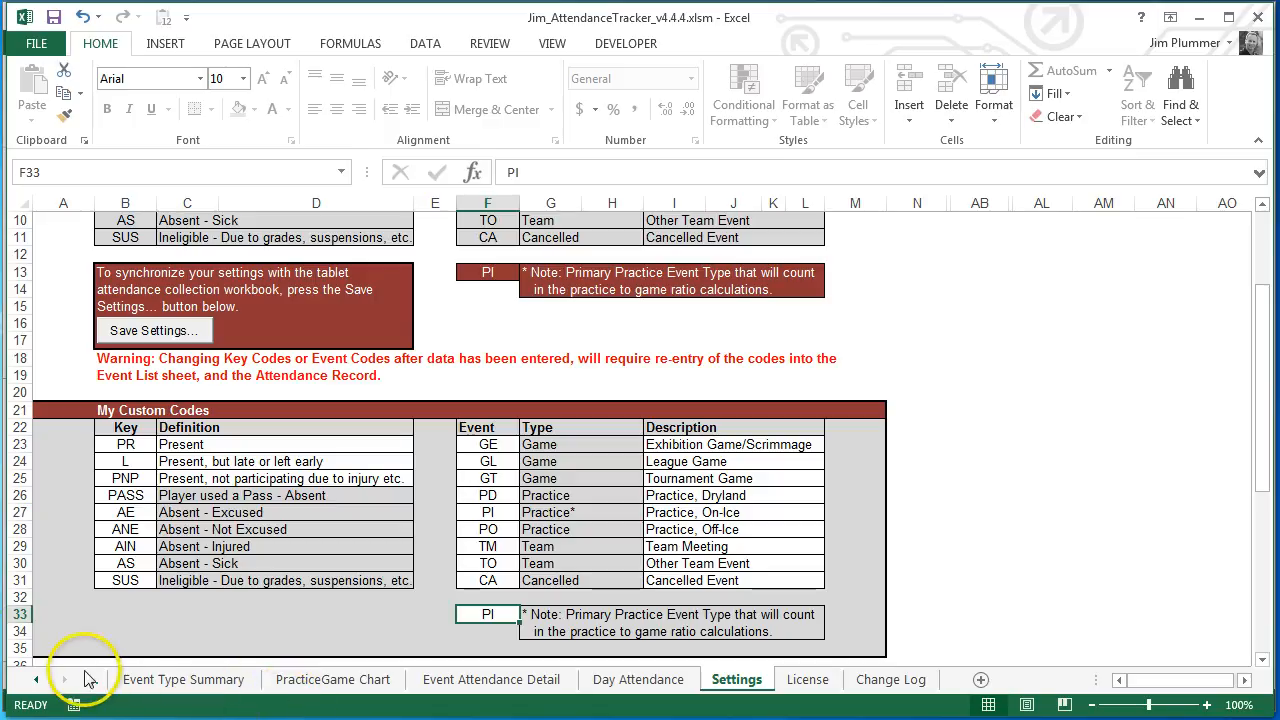
Step: Review the Attendance Record sheet and the Event List sheet
click(35, 680)
click(35, 680)
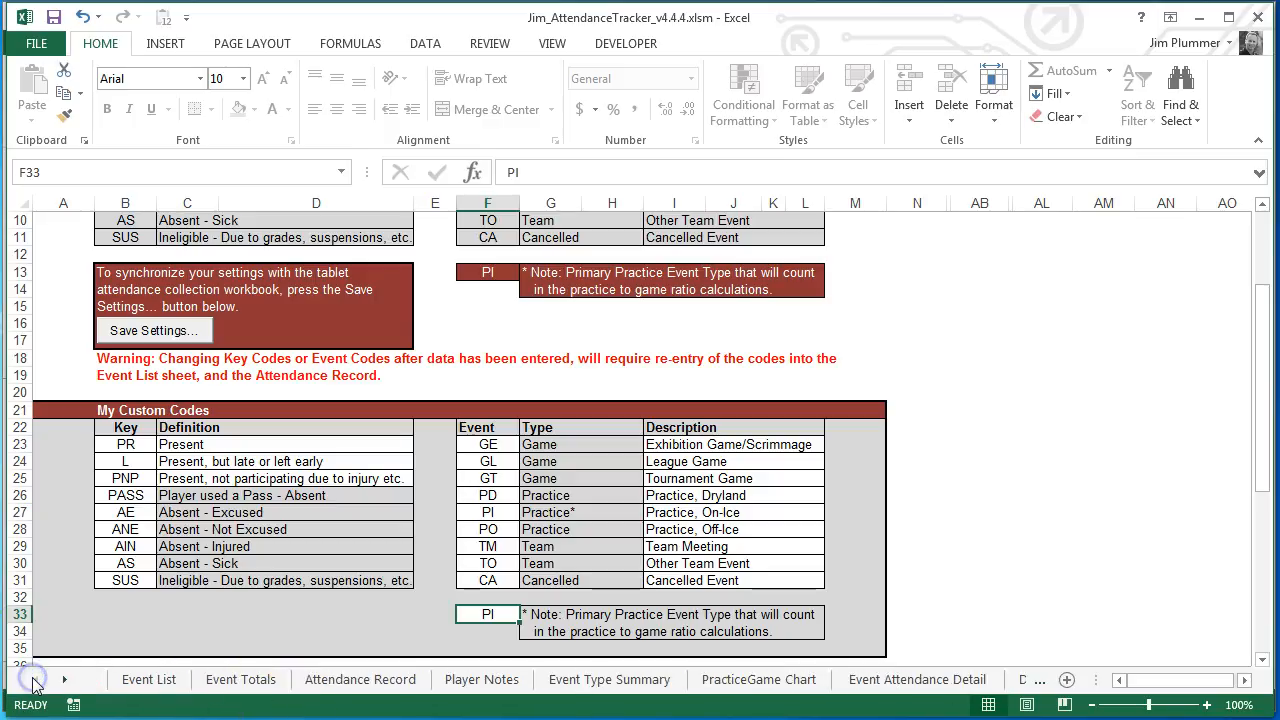
click(345, 681)
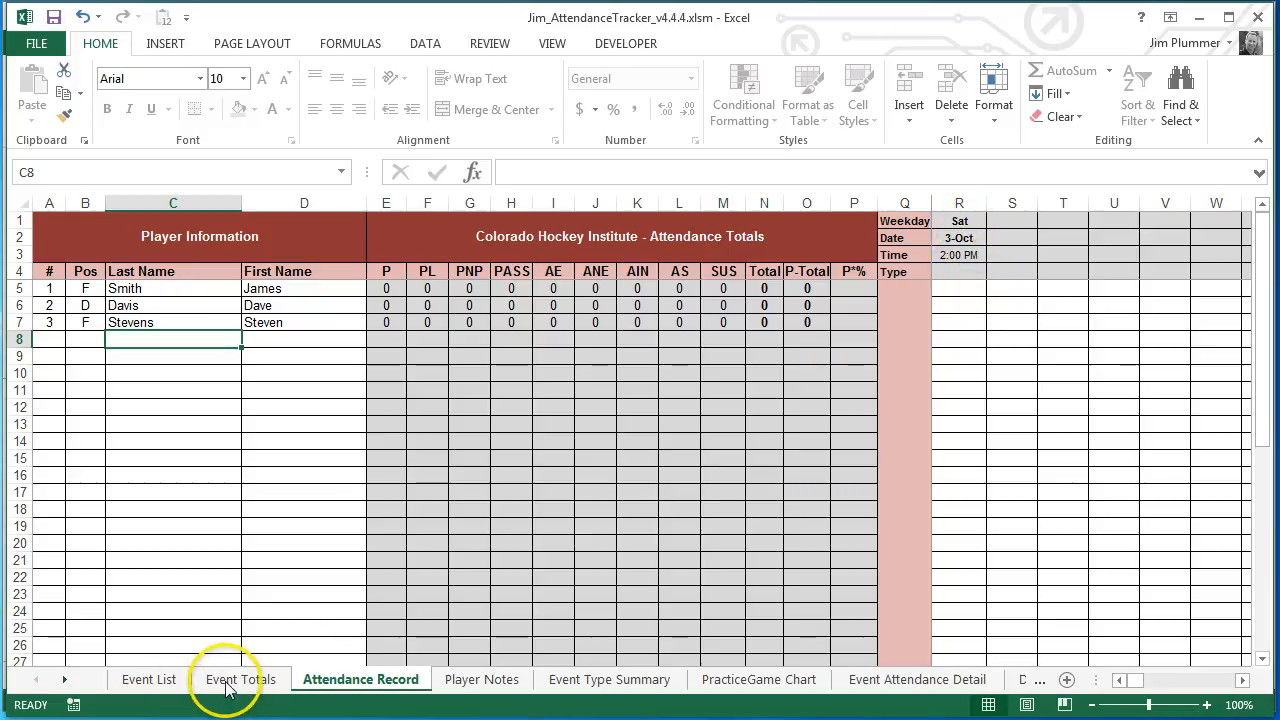
click(168, 680)
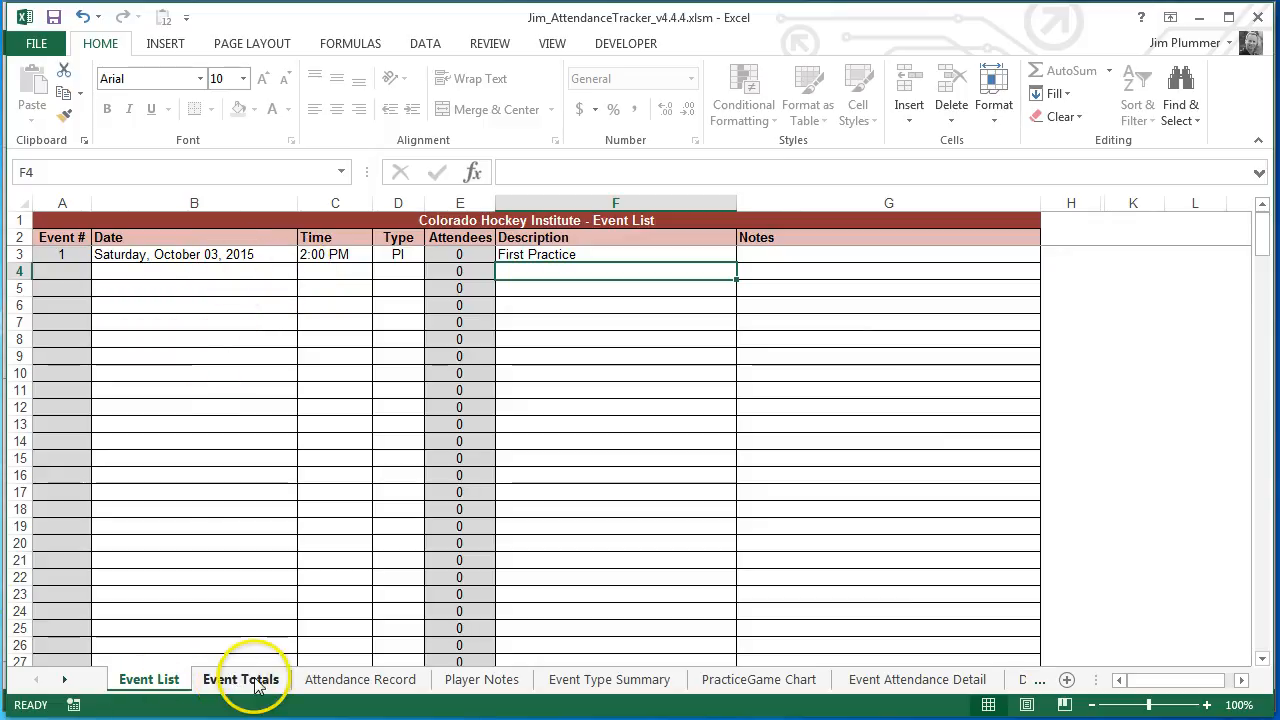
Step: On the Attendance Record sheet, mark all three players as P for the 3-Oct 2:00 PM event
click(310, 680)
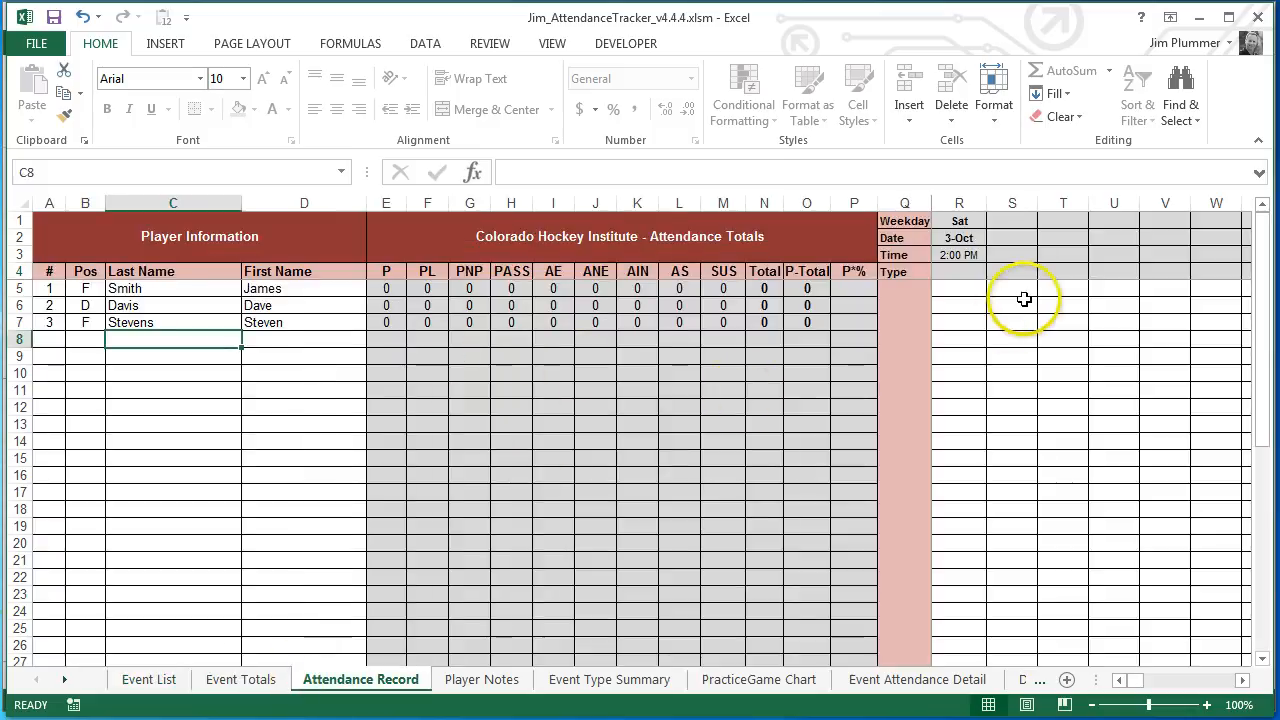
click(958, 292)
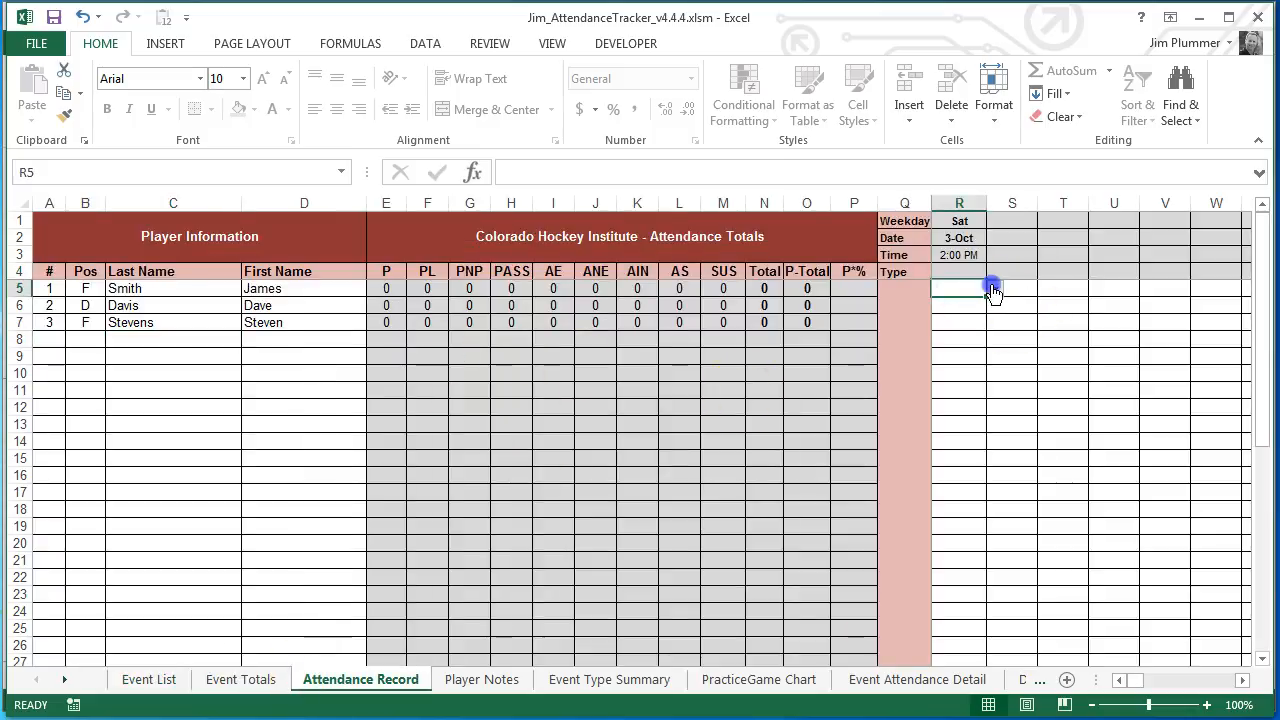
click(993, 289)
click(960, 304)
click(964, 310)
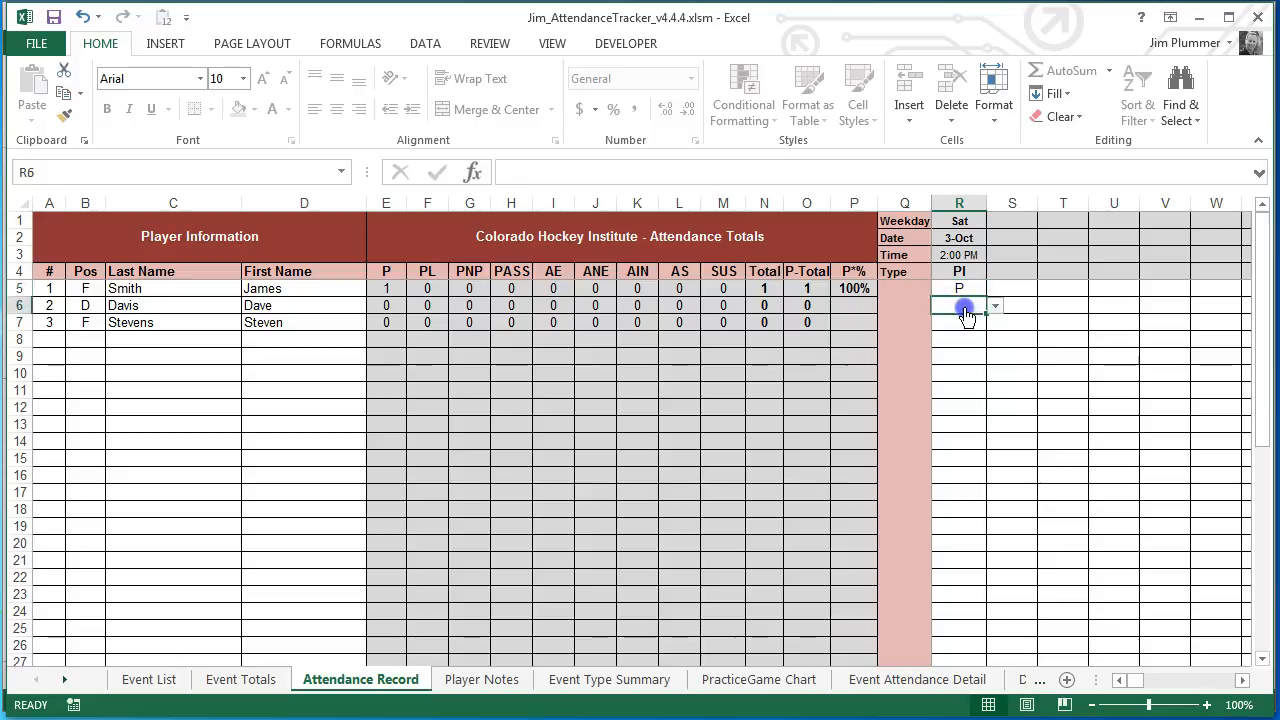
click(994, 306)
click(966, 322)
click(959, 321)
click(996, 322)
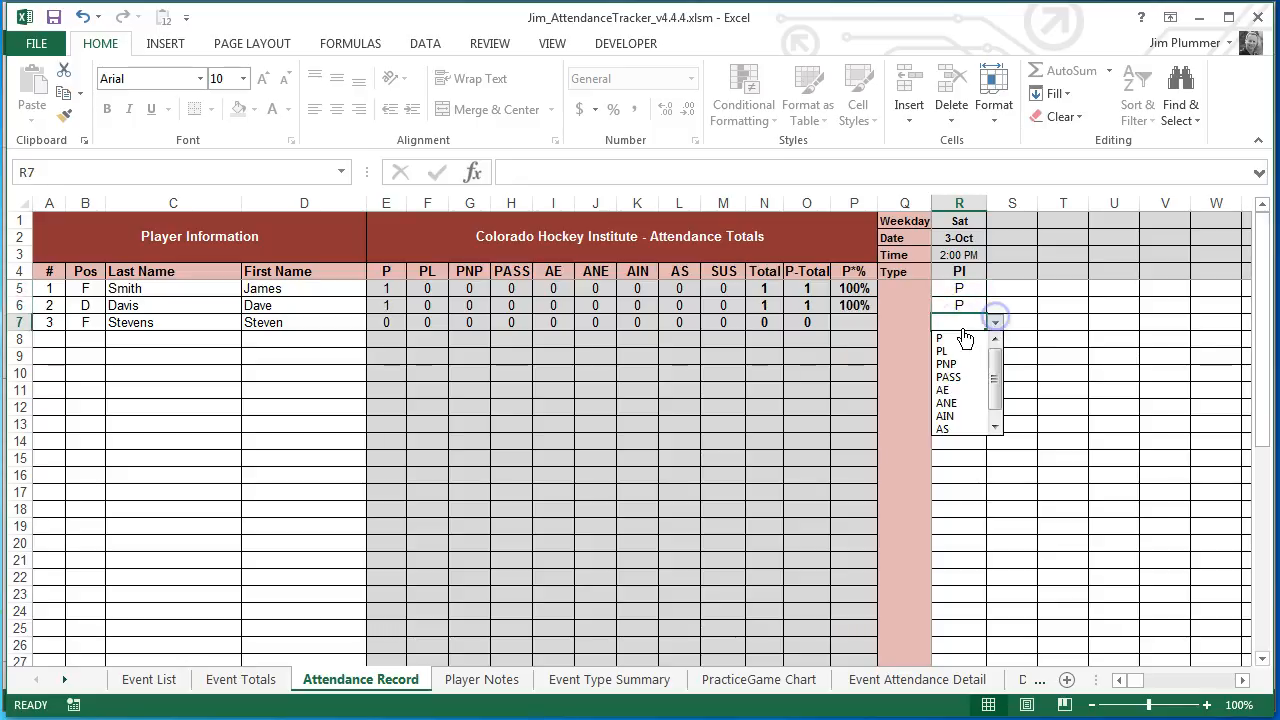
click(962, 339)
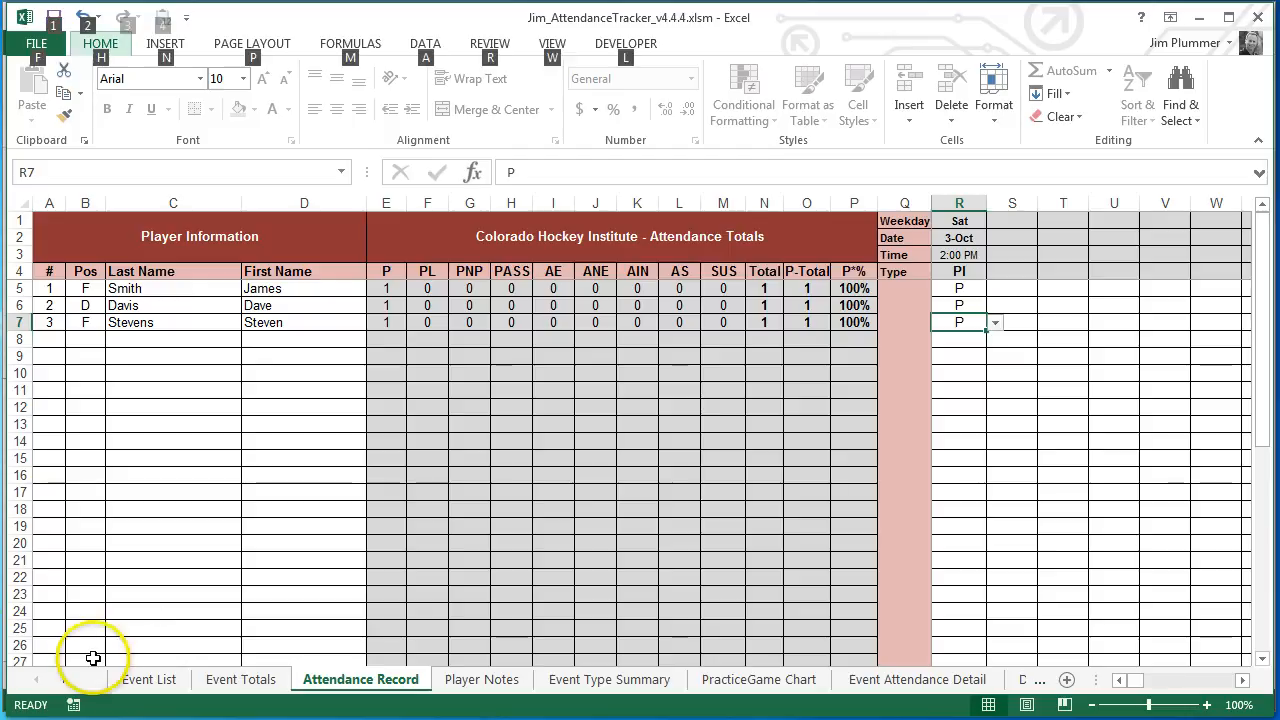
Step: Switch to the iPad Attendance Collector workbook and look over its Master, Roster and Settings sheets
key(alt+Tab)
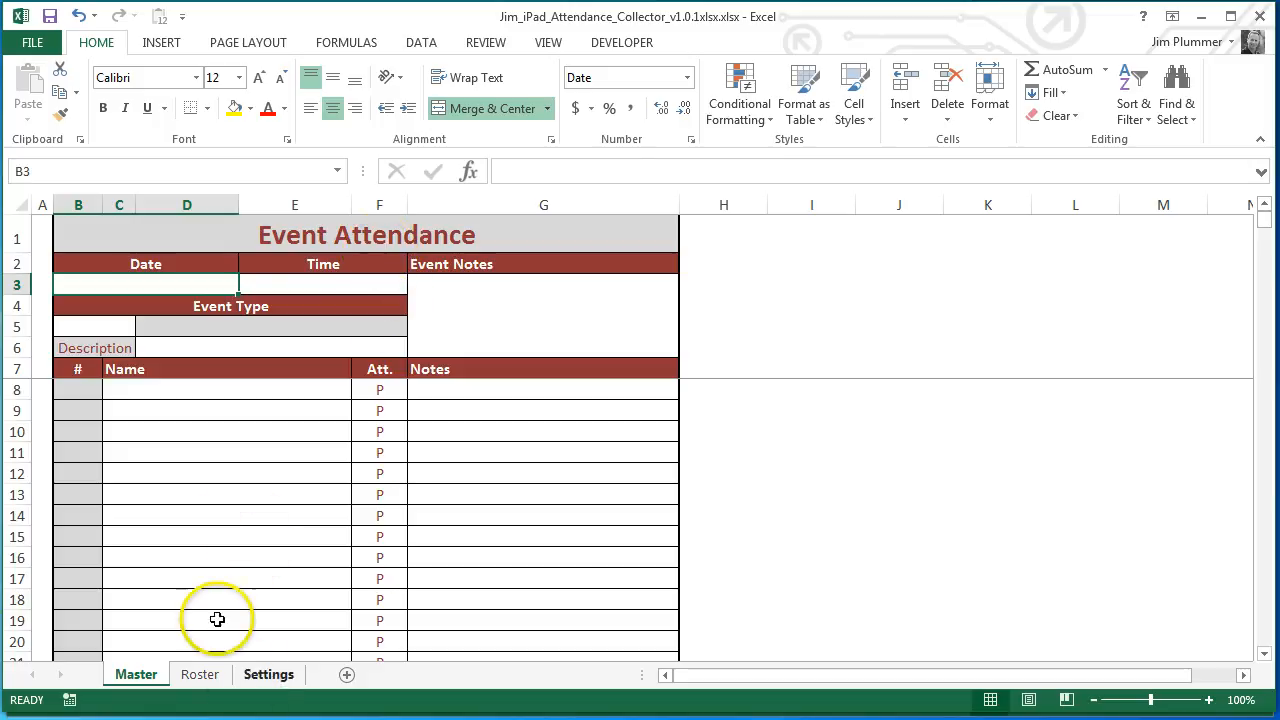
click(201, 675)
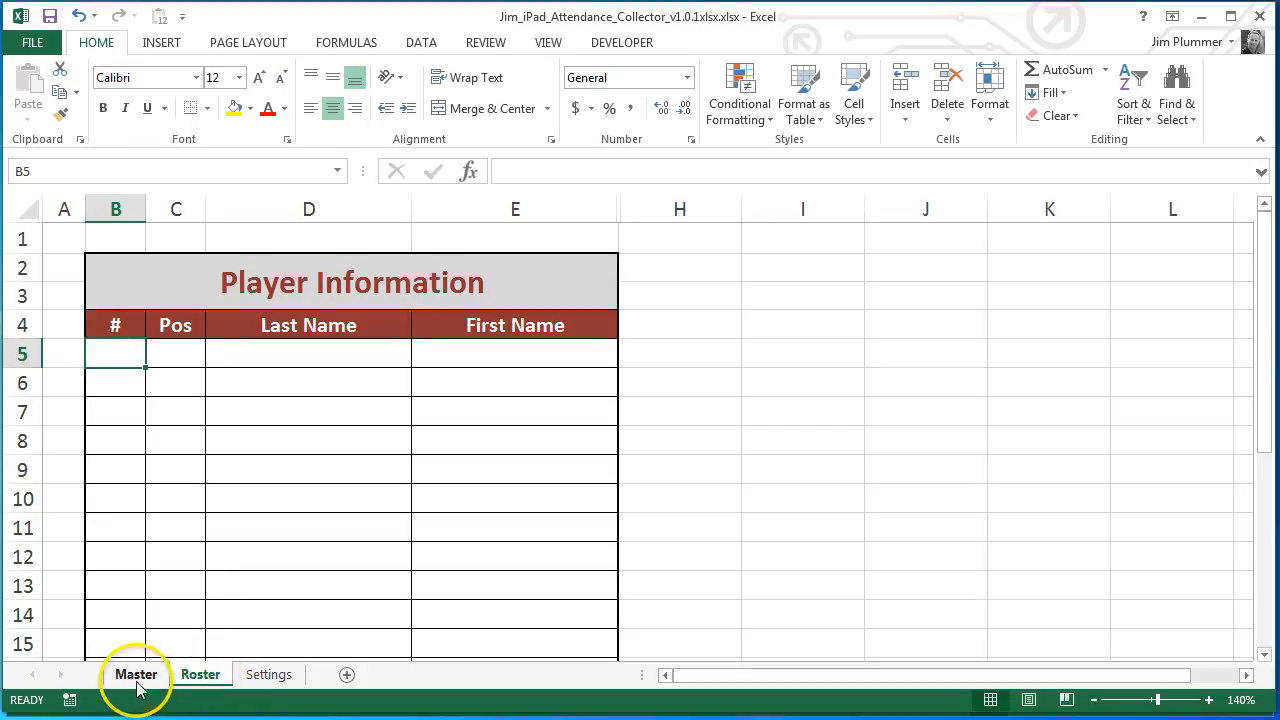
click(268, 674)
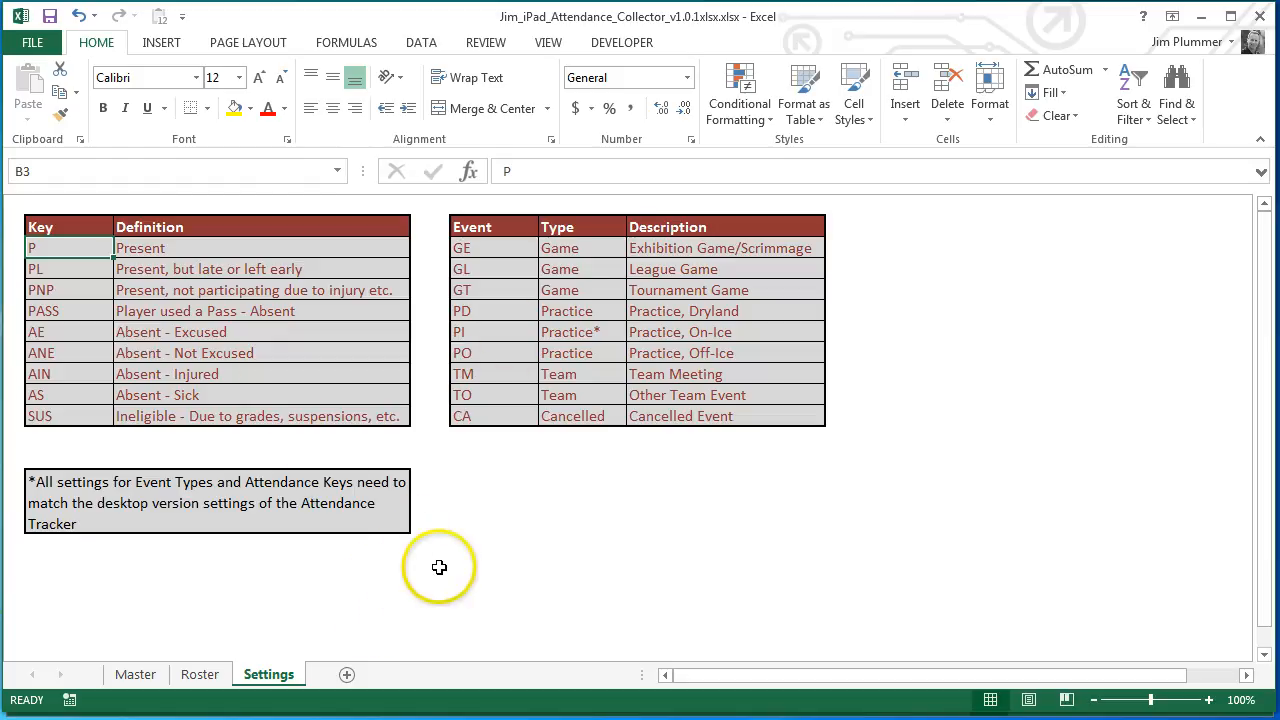
Step: From the Attendance Tracker's Settings sheet, save the settings to the iPad Attendance Collector v1.0.1 workbook, with the roster copy option on
key(alt+Tab)
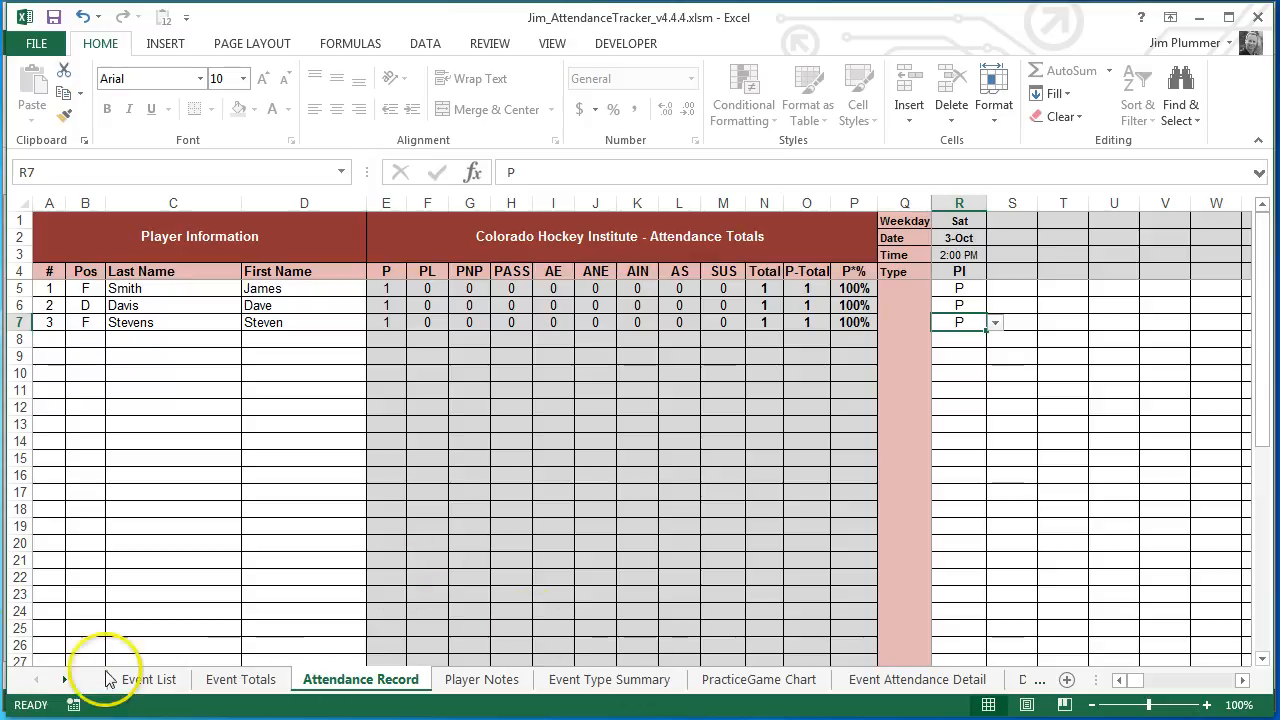
click(65, 679)
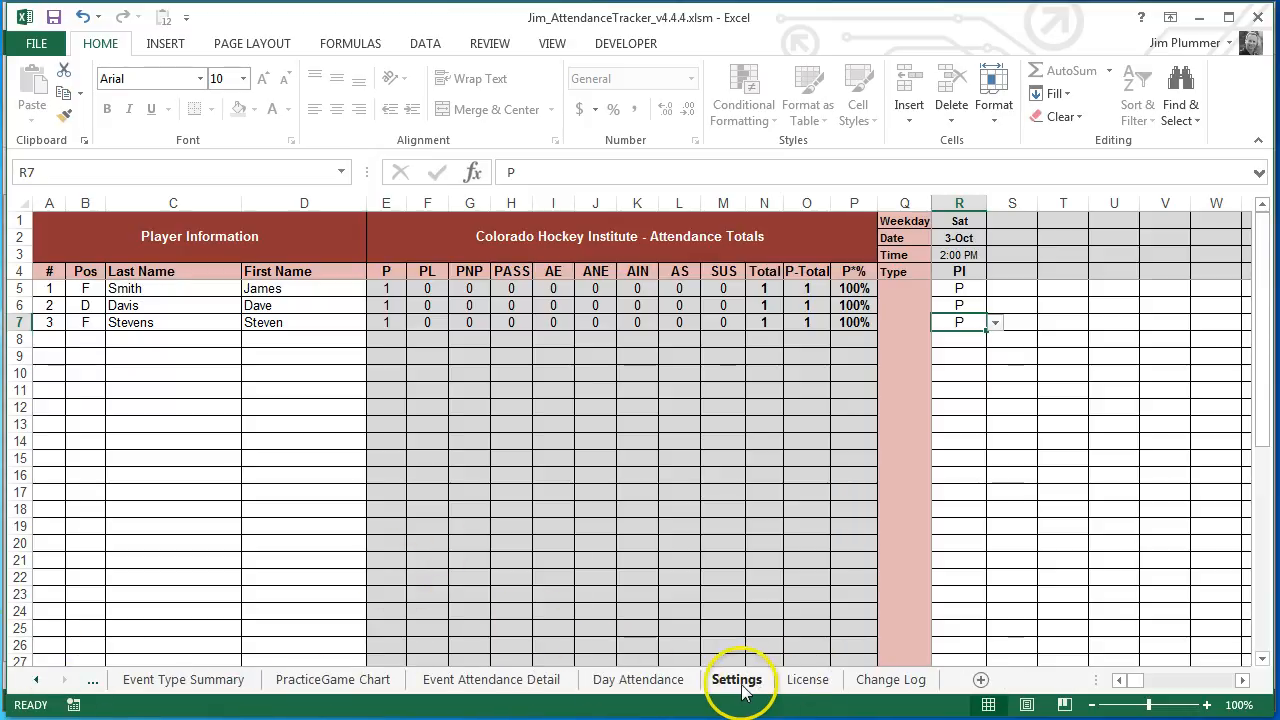
click(737, 679)
scroll(426, 376, up, 1)
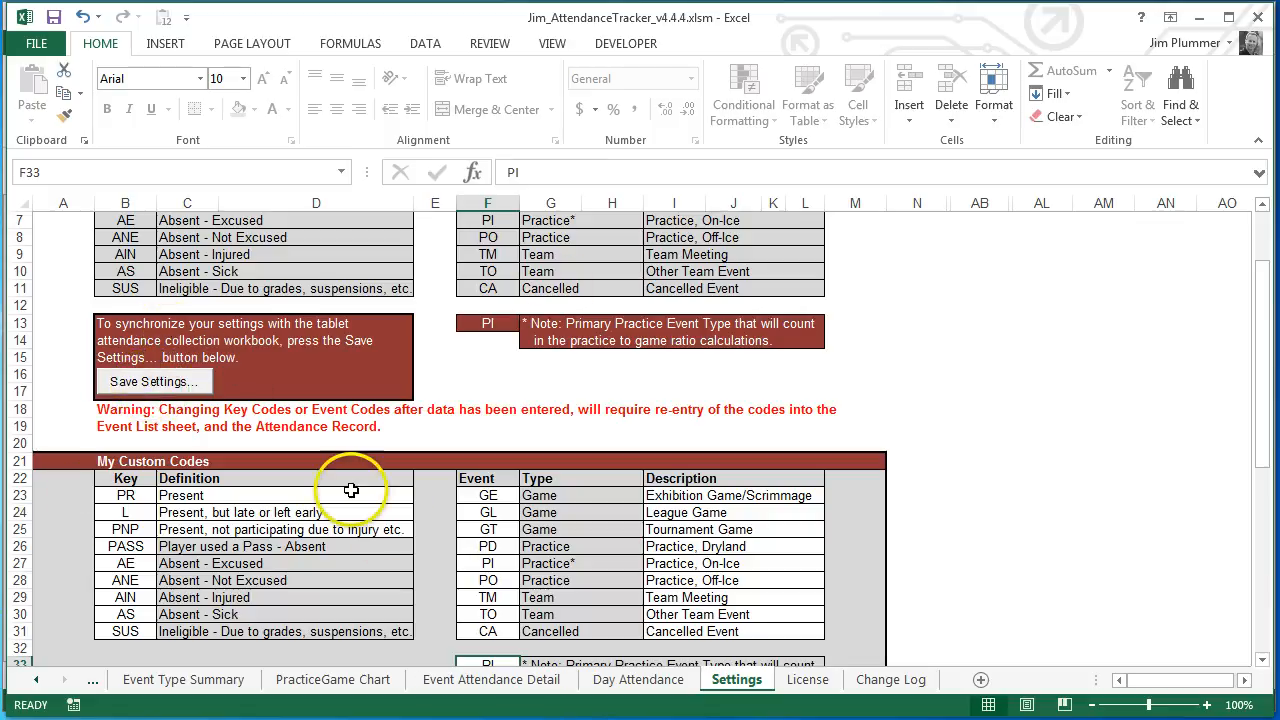
click(165, 385)
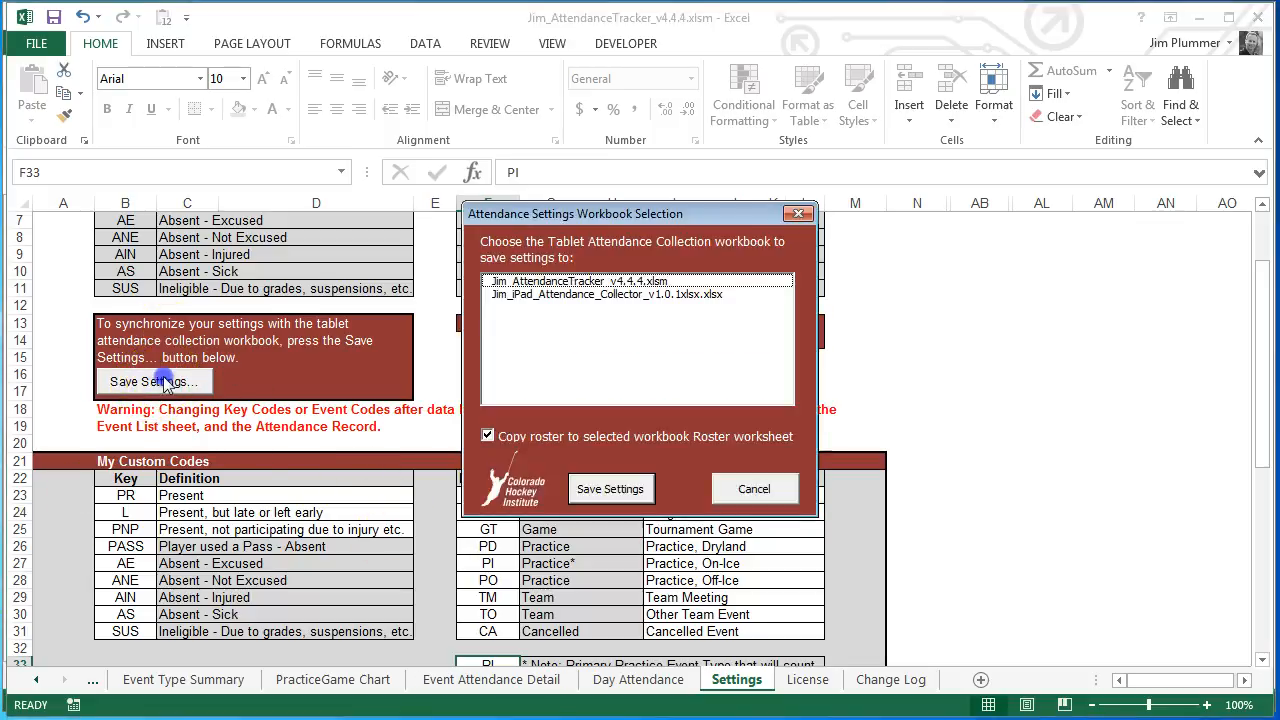
click(514, 296)
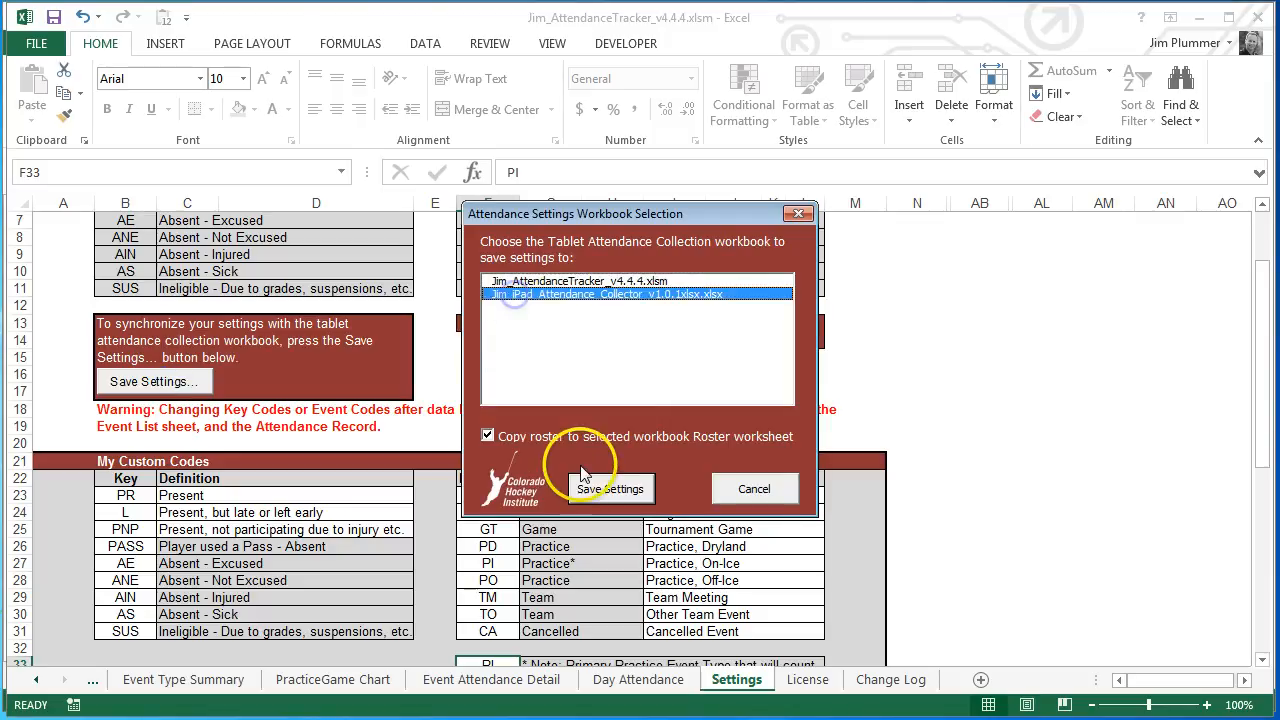
click(610, 489)
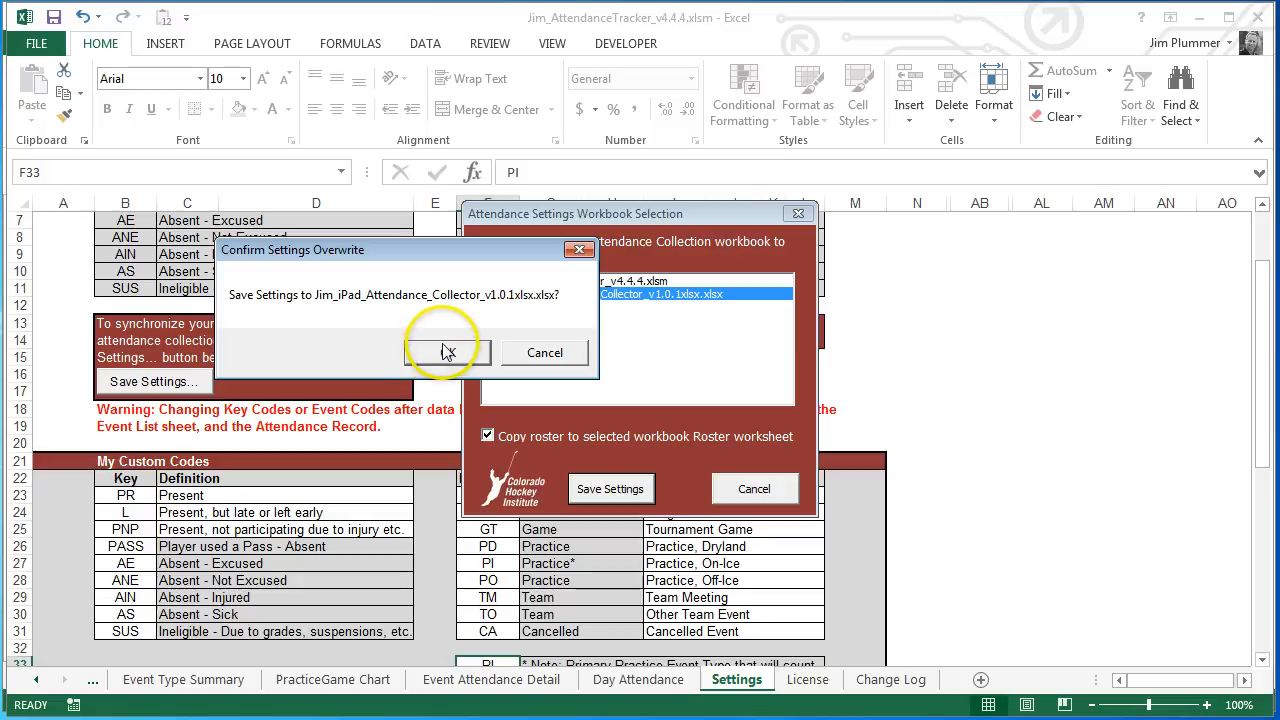
click(447, 354)
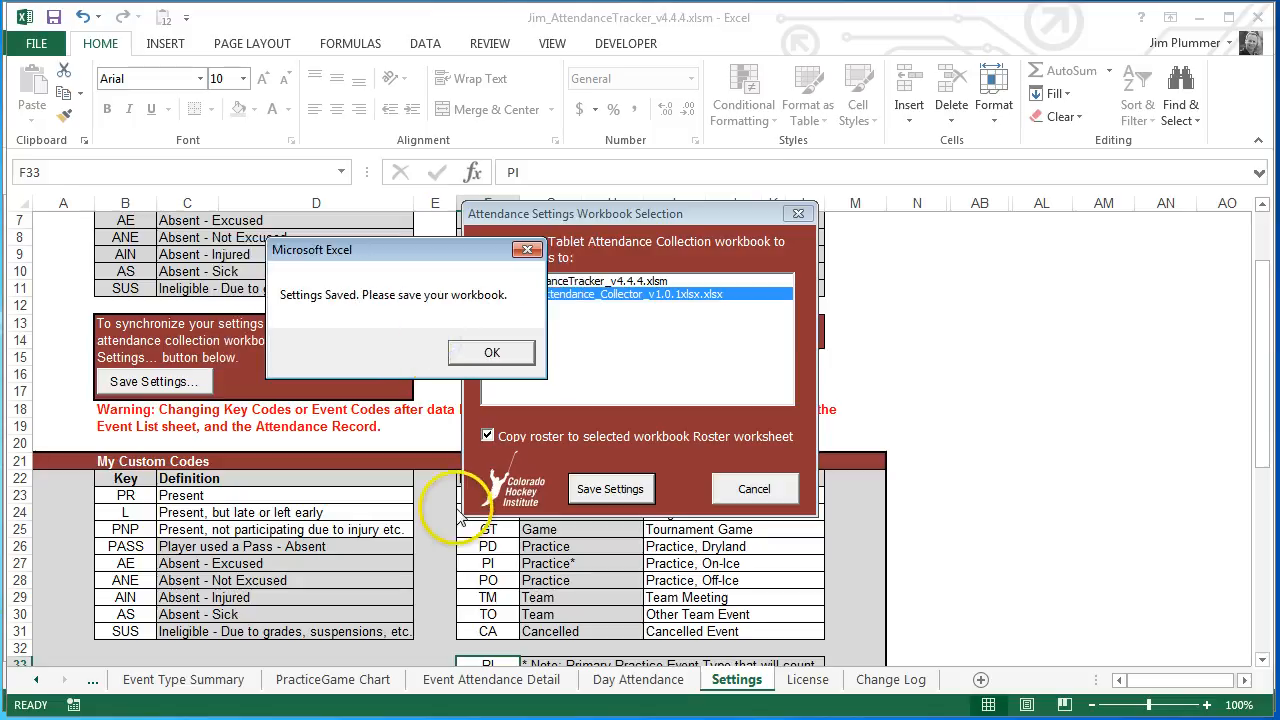
click(488, 350)
Step: Switch to the iPad Attendance Collector workbook and check the synchronized data on its Roster, Master and Settings sheets
key(alt+Tab)
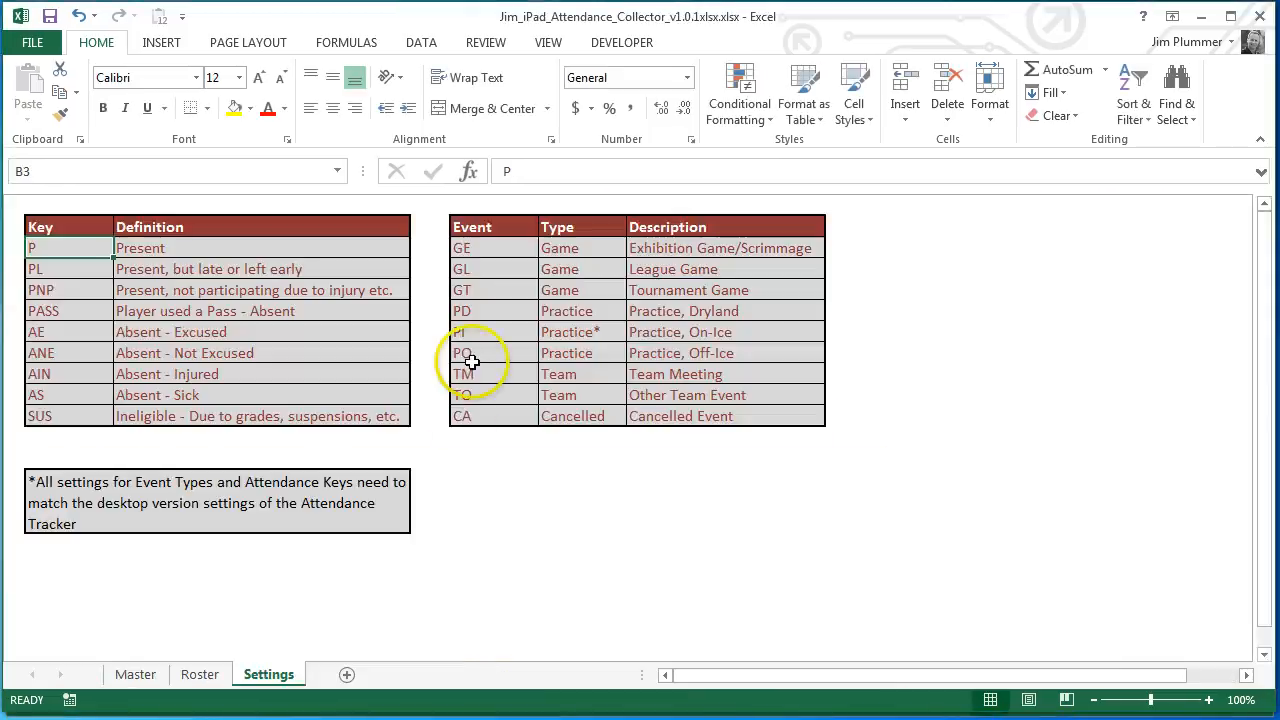
click(205, 675)
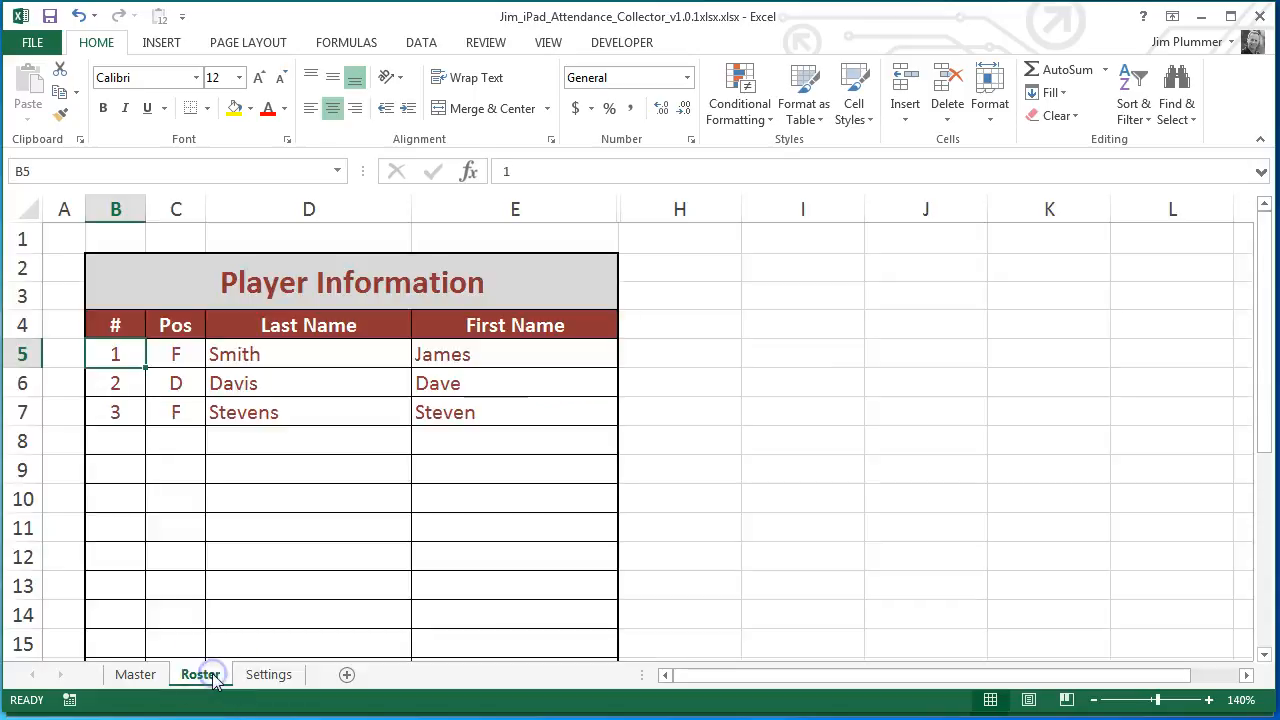
click(153, 680)
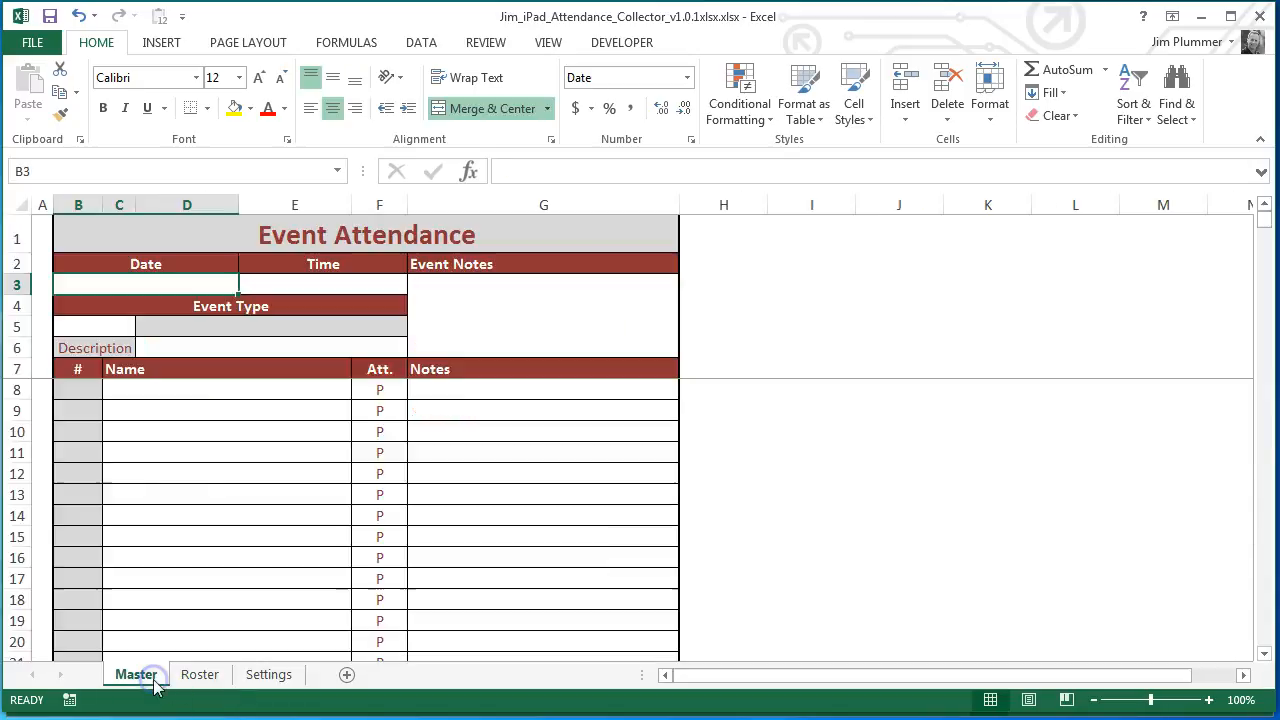
click(224, 675)
click(269, 676)
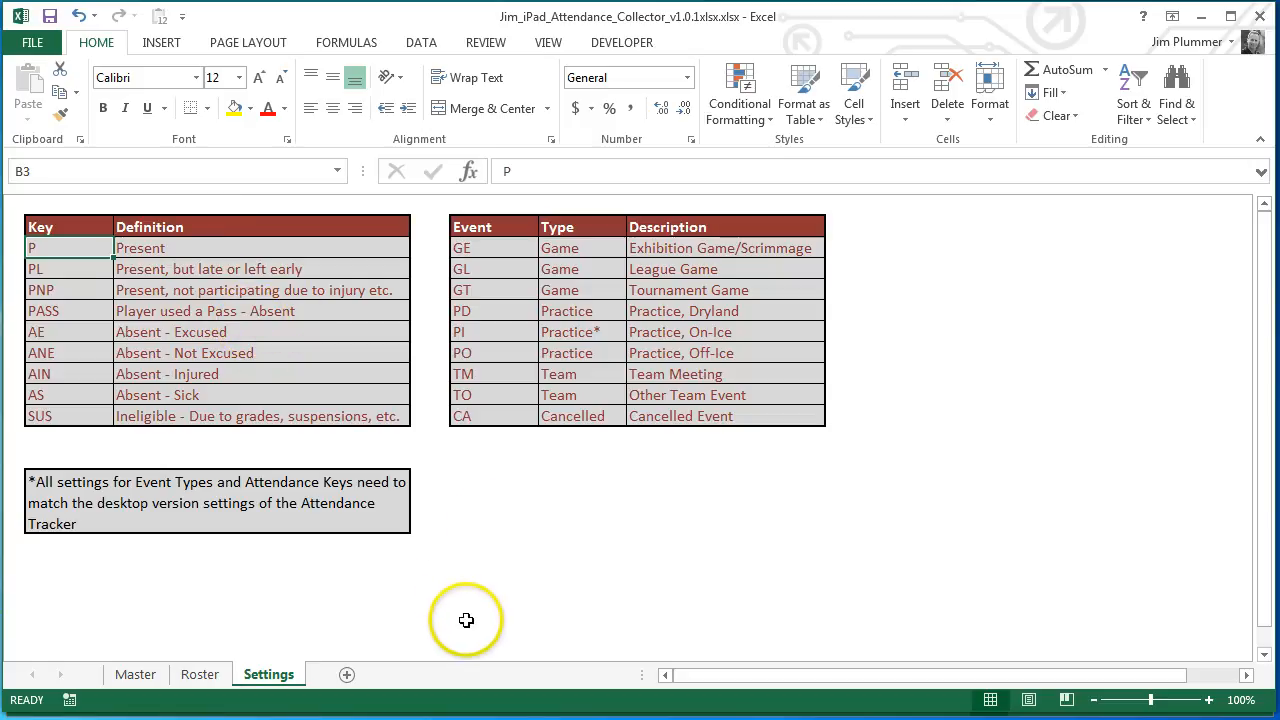
click(210, 674)
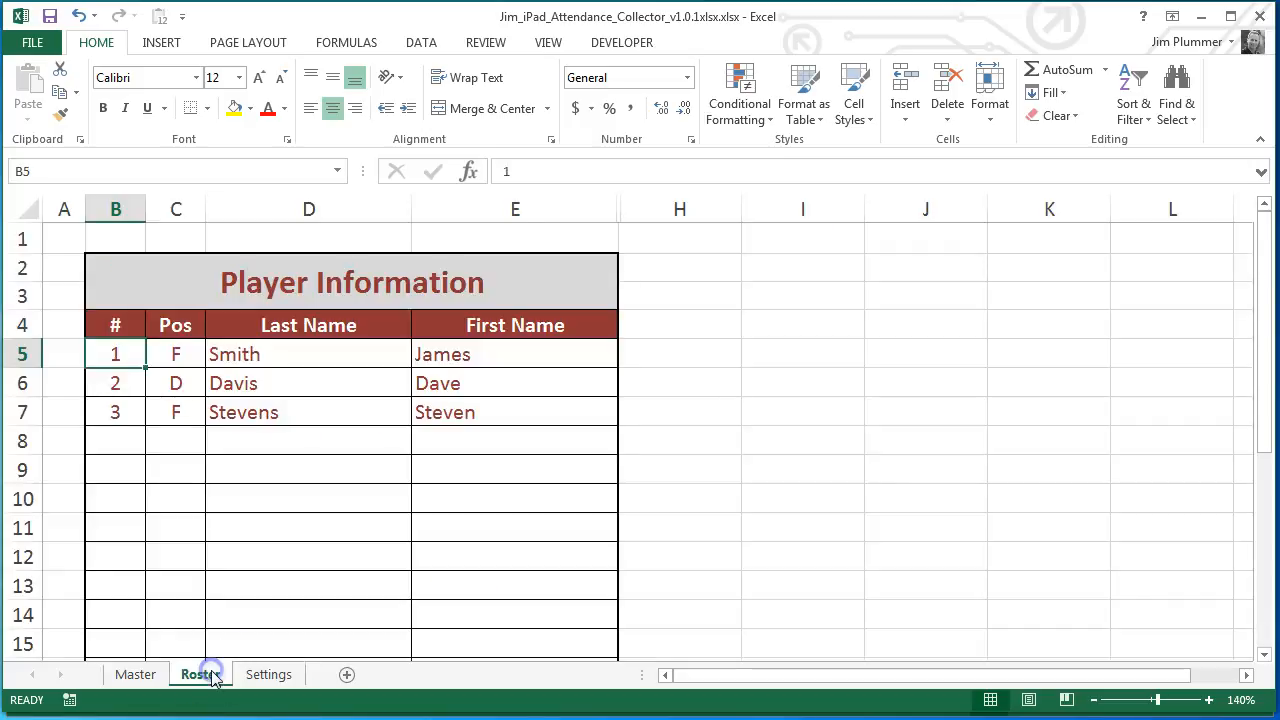
Step: On the Master sheet, choose roster player number 1 as the name in row 8
click(134, 678)
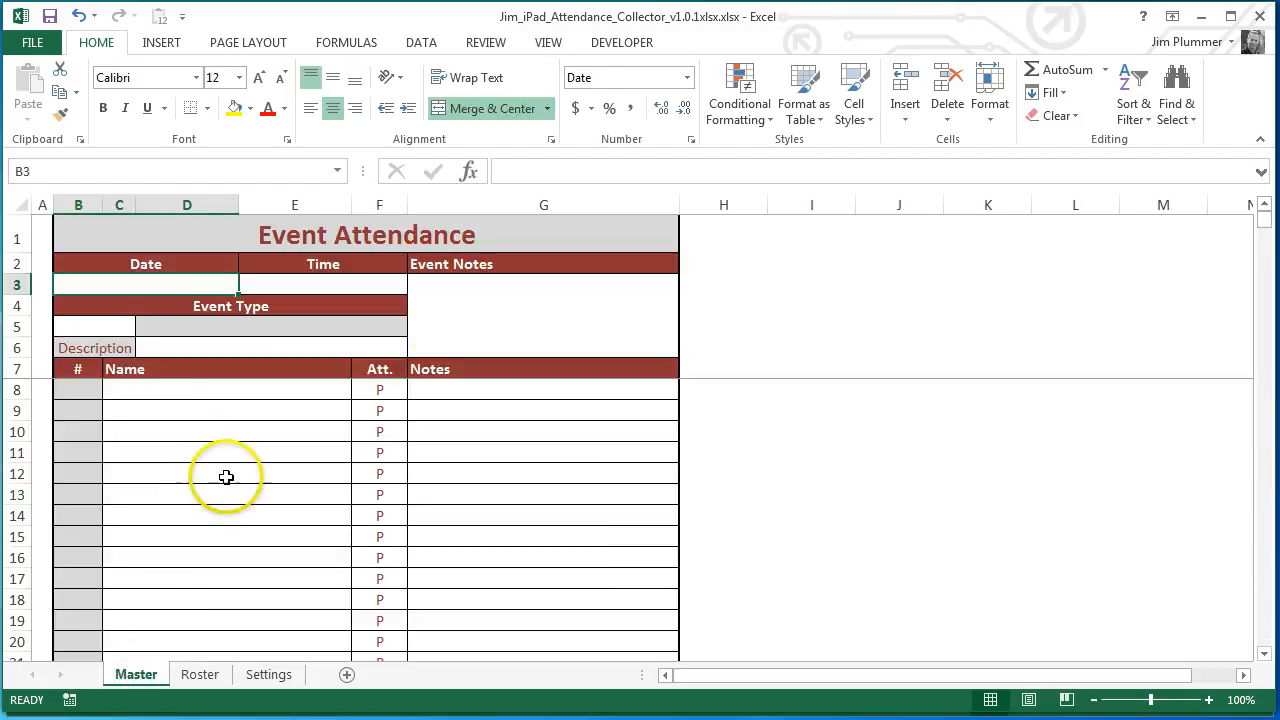
click(232, 392)
click(360, 389)
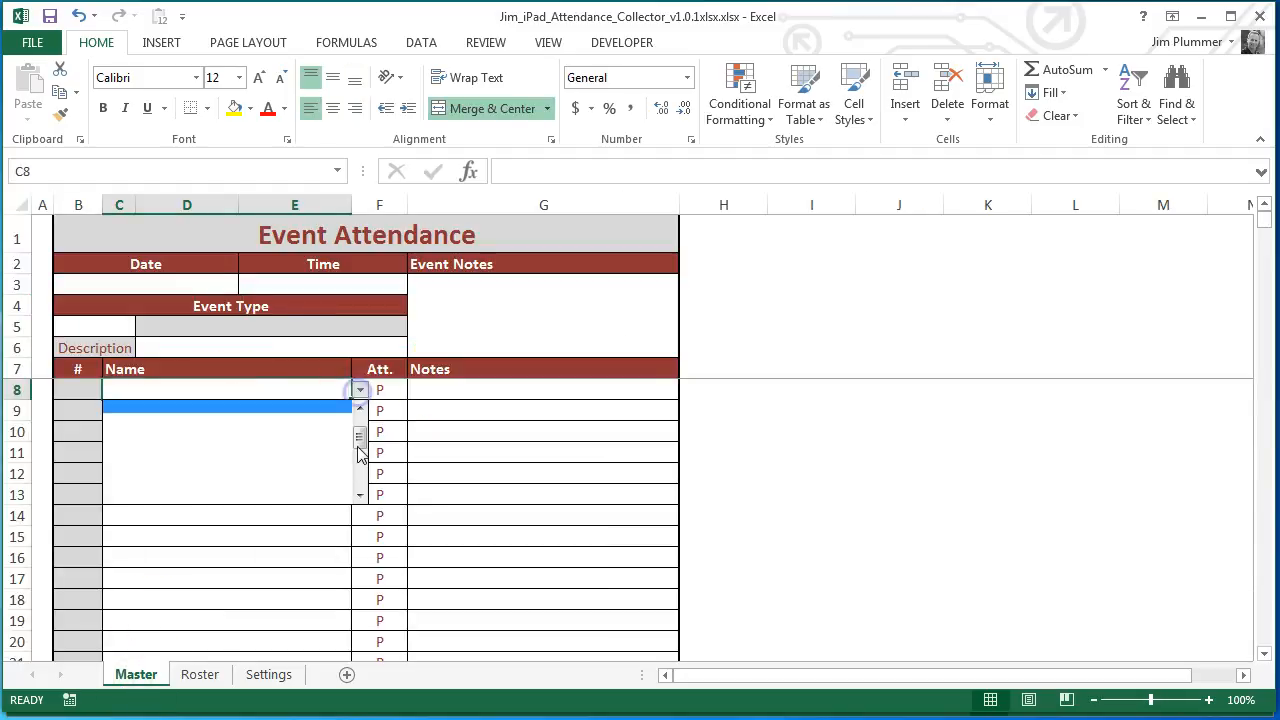
drag(362, 452, 356, 408)
click(268, 408)
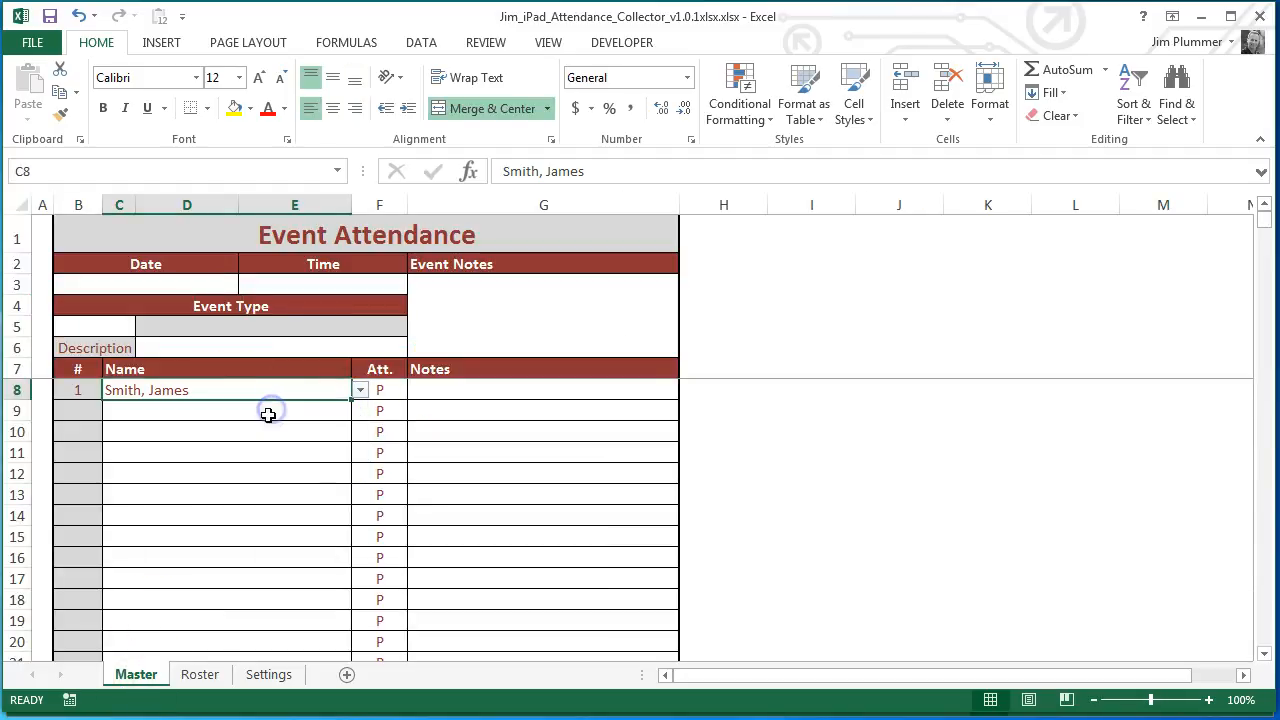
Step: Choose roster player number 2 as the name in row 9 of the Master sheet
click(268, 415)
click(359, 411)
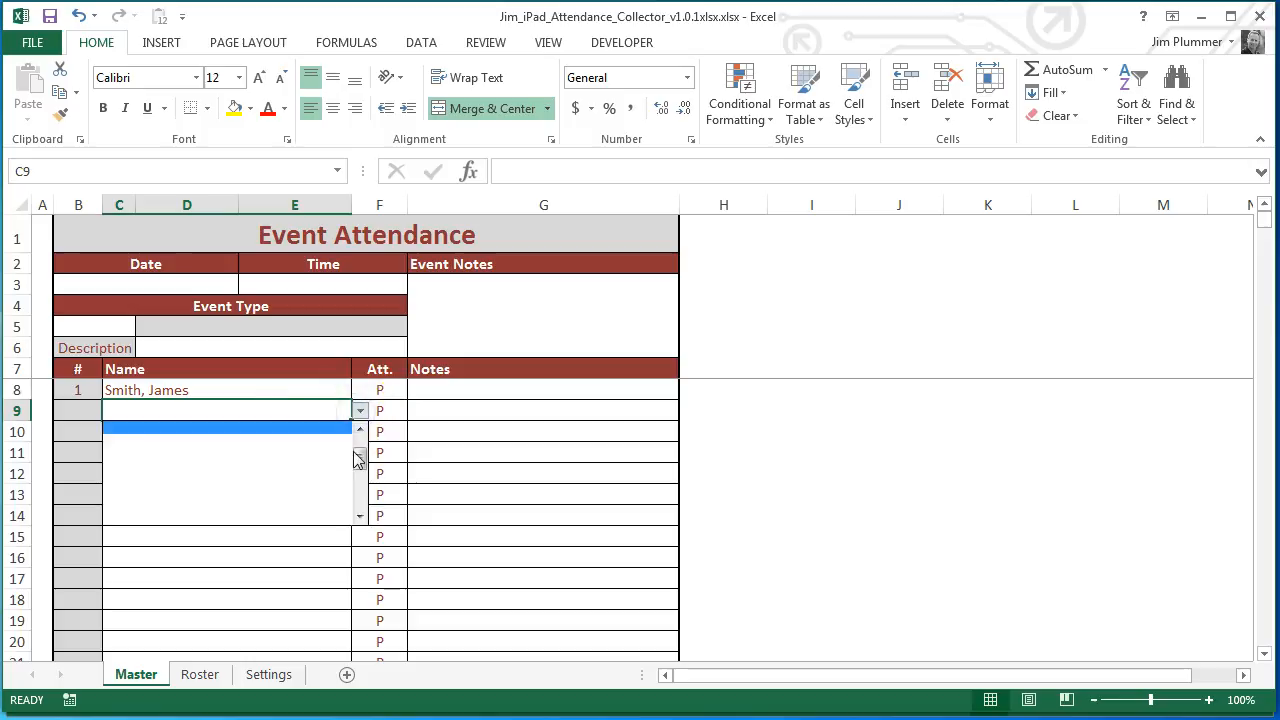
drag(359, 452, 359, 438)
click(306, 440)
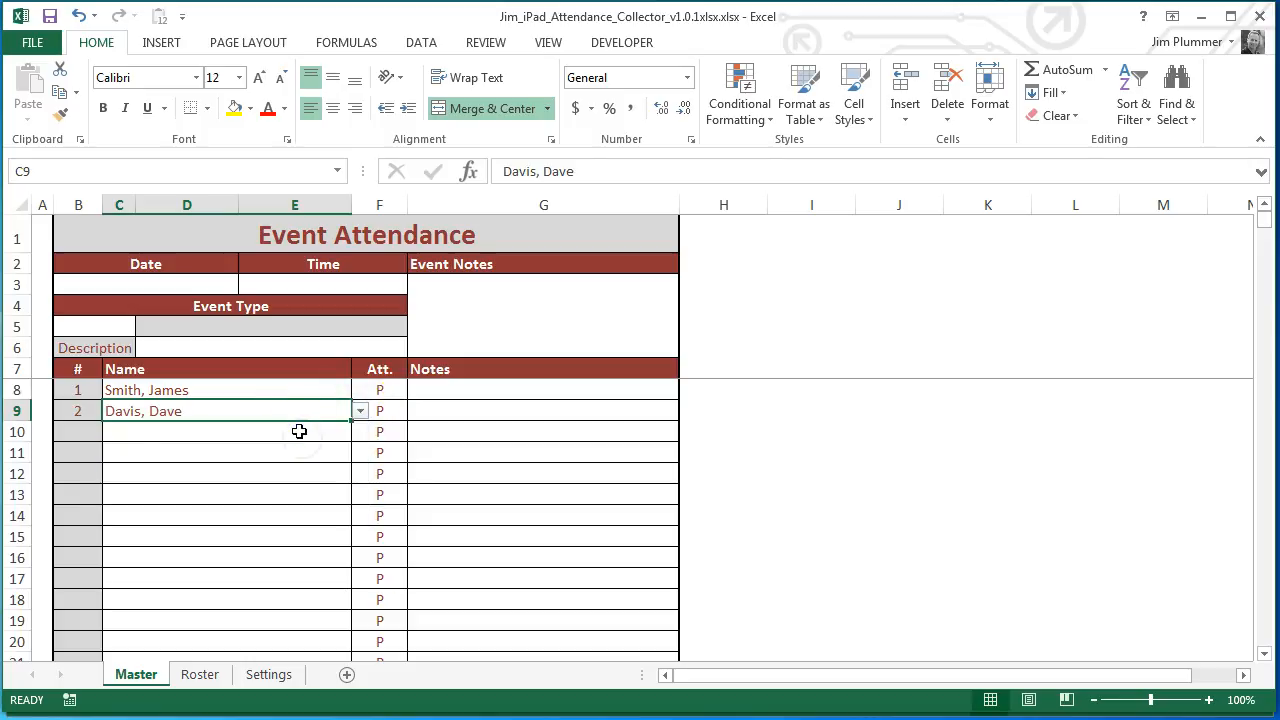
Step: Choose roster player number 3 as the name in row 10 of the Master sheet
click(299, 431)
click(359, 432)
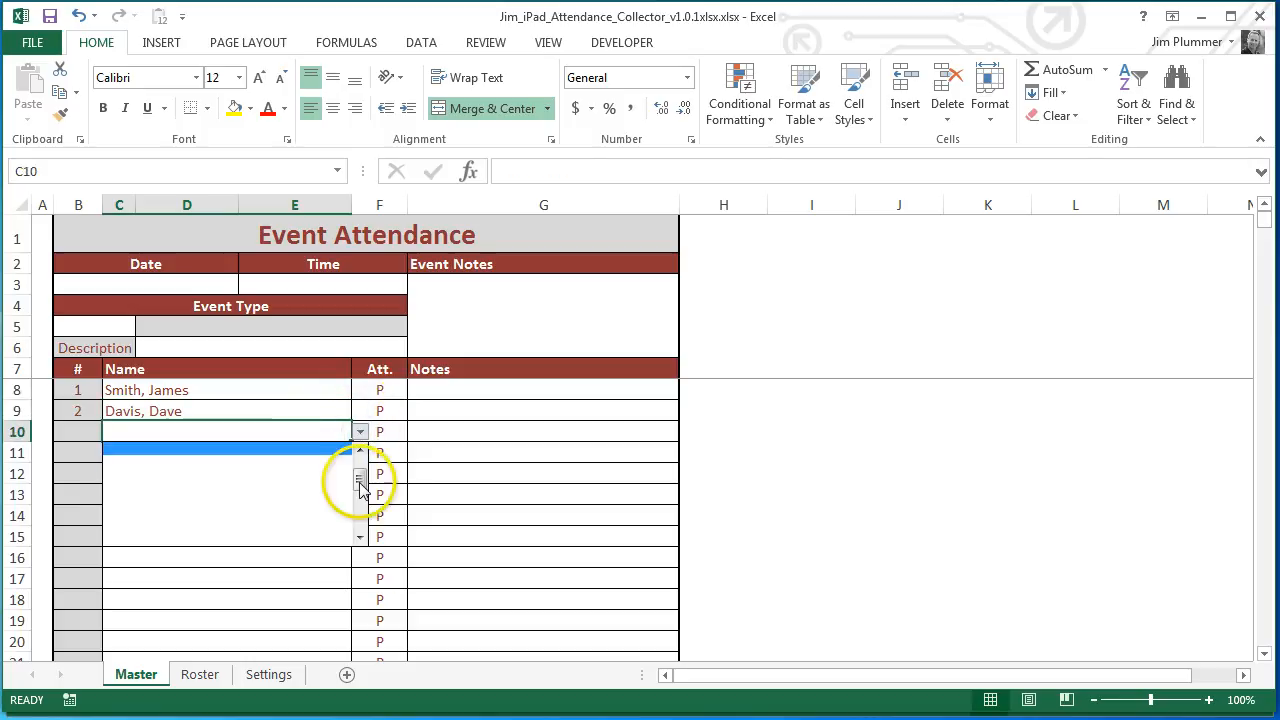
drag(359, 484, 351, 440)
click(283, 481)
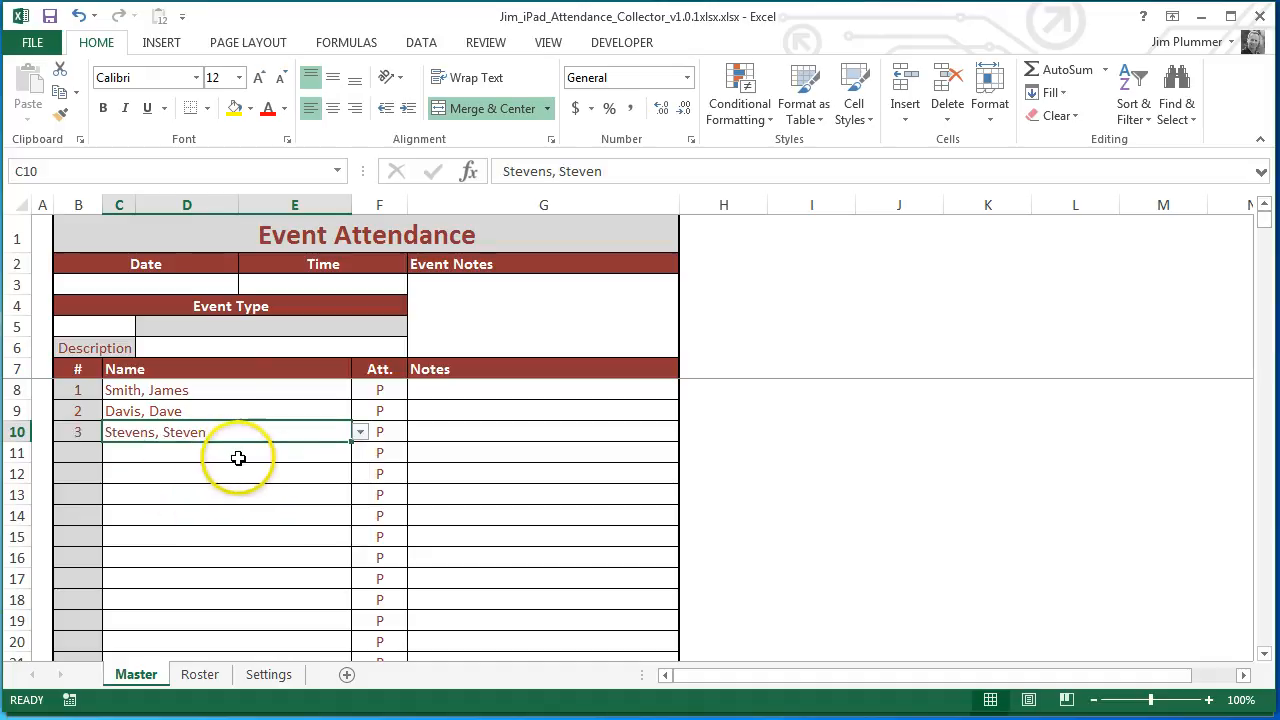
Step: Set the event type on the Master sheet to PI (Practice, On-Ice)
click(105, 321)
click(143, 327)
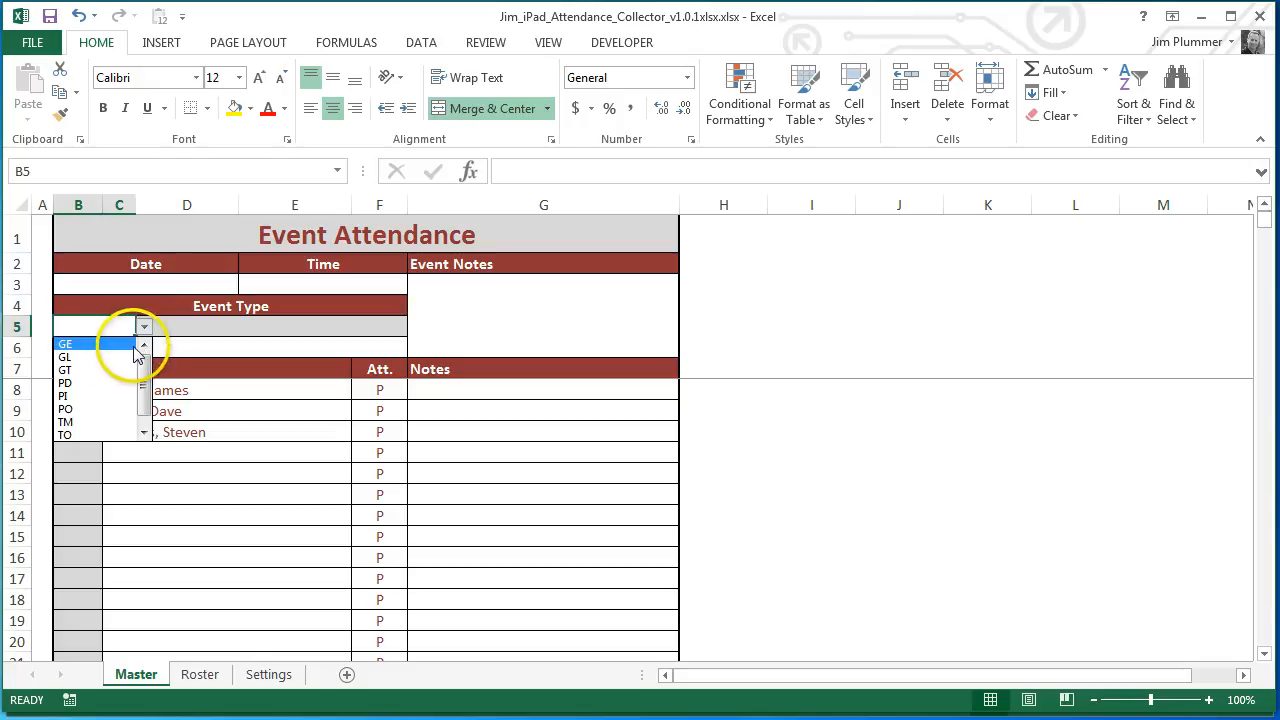
click(118, 396)
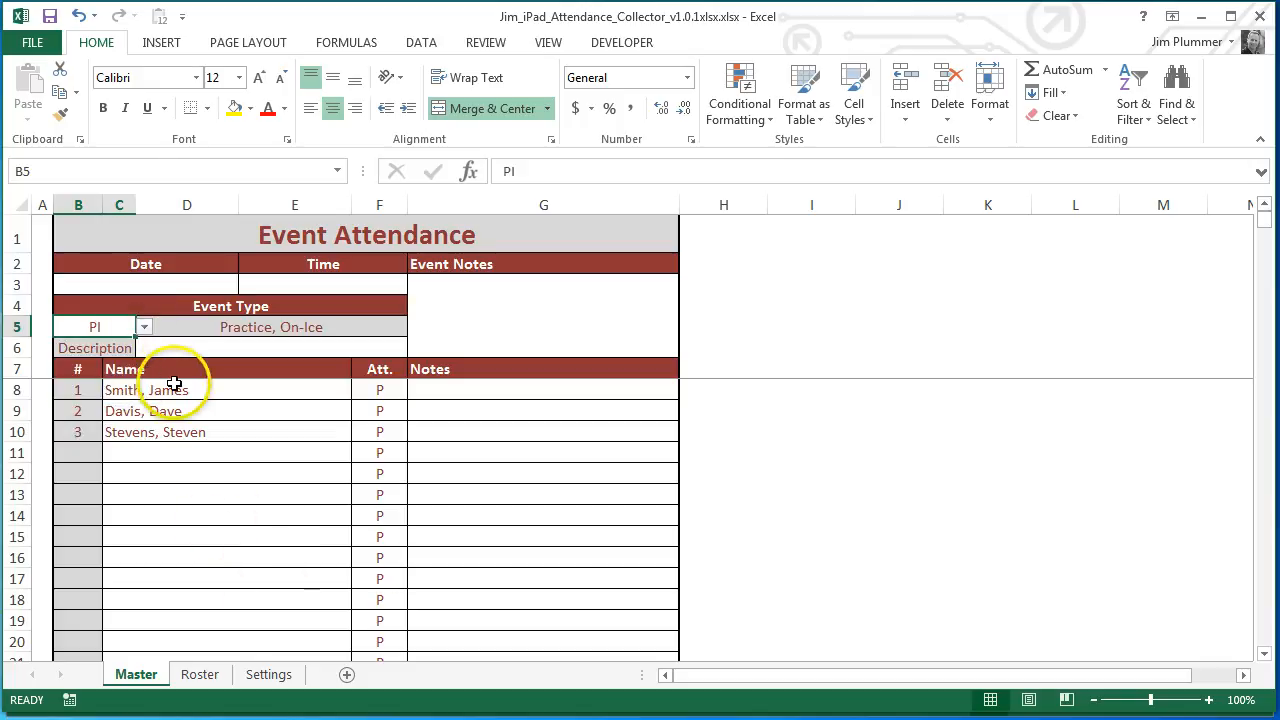
click(177, 345)
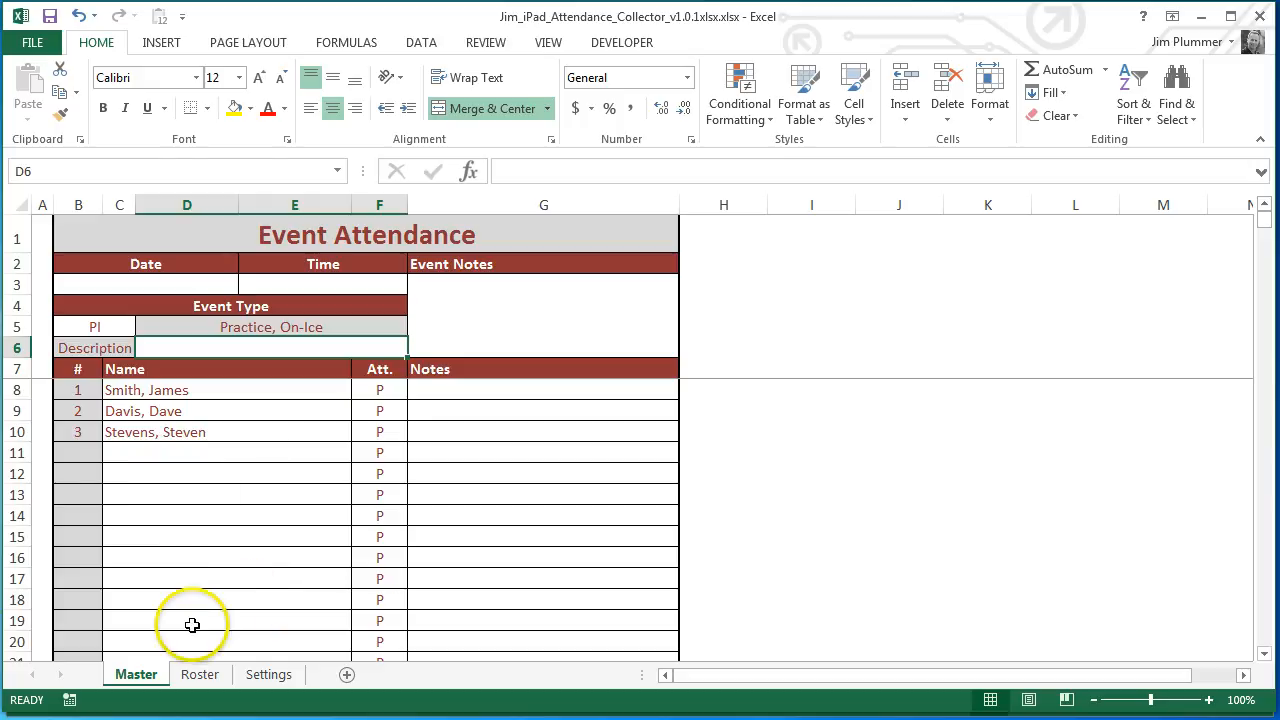
Step: Create a copy of the Master sheet in the same workbook, placed before the Master sheet
right_click(146, 676)
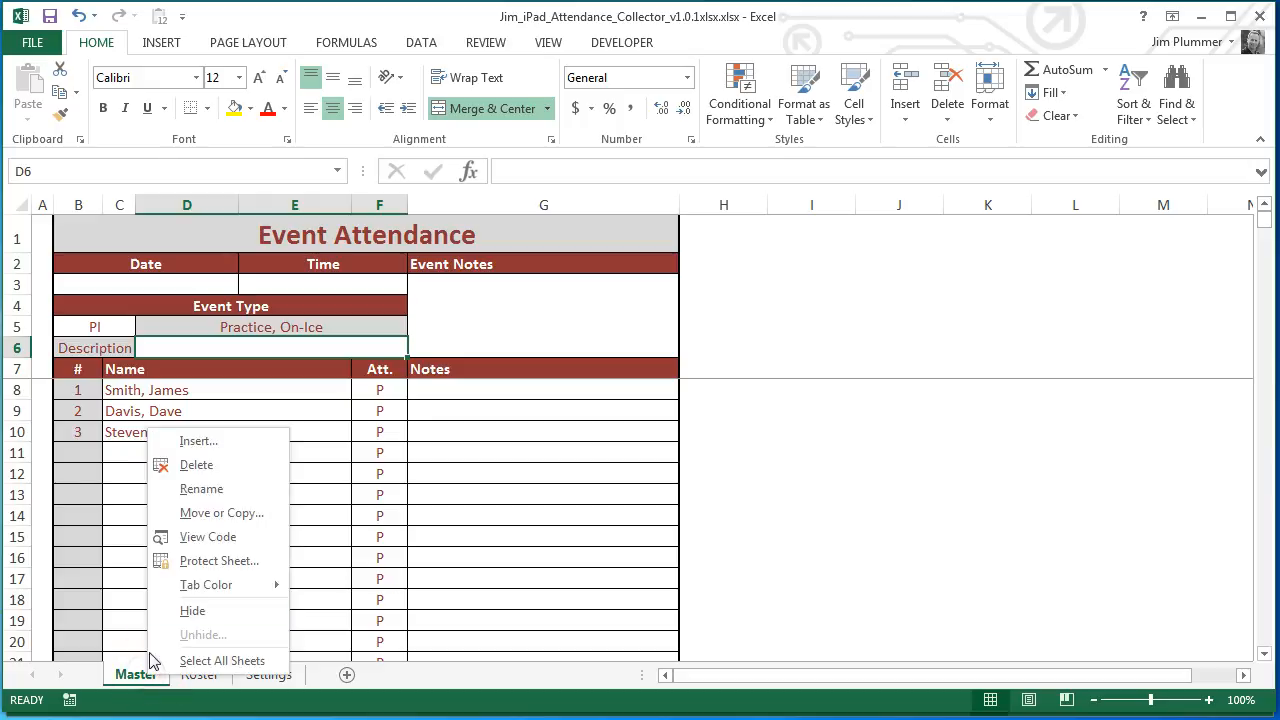
click(197, 516)
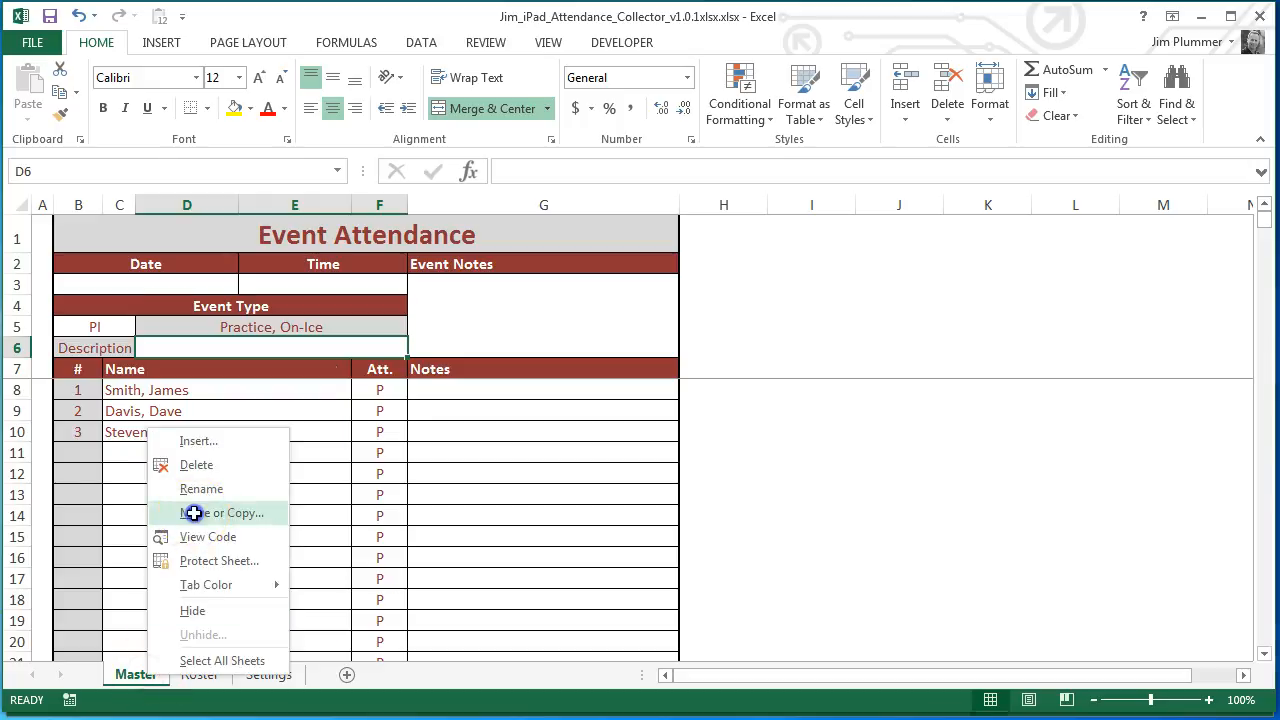
click(65, 588)
click(190, 616)
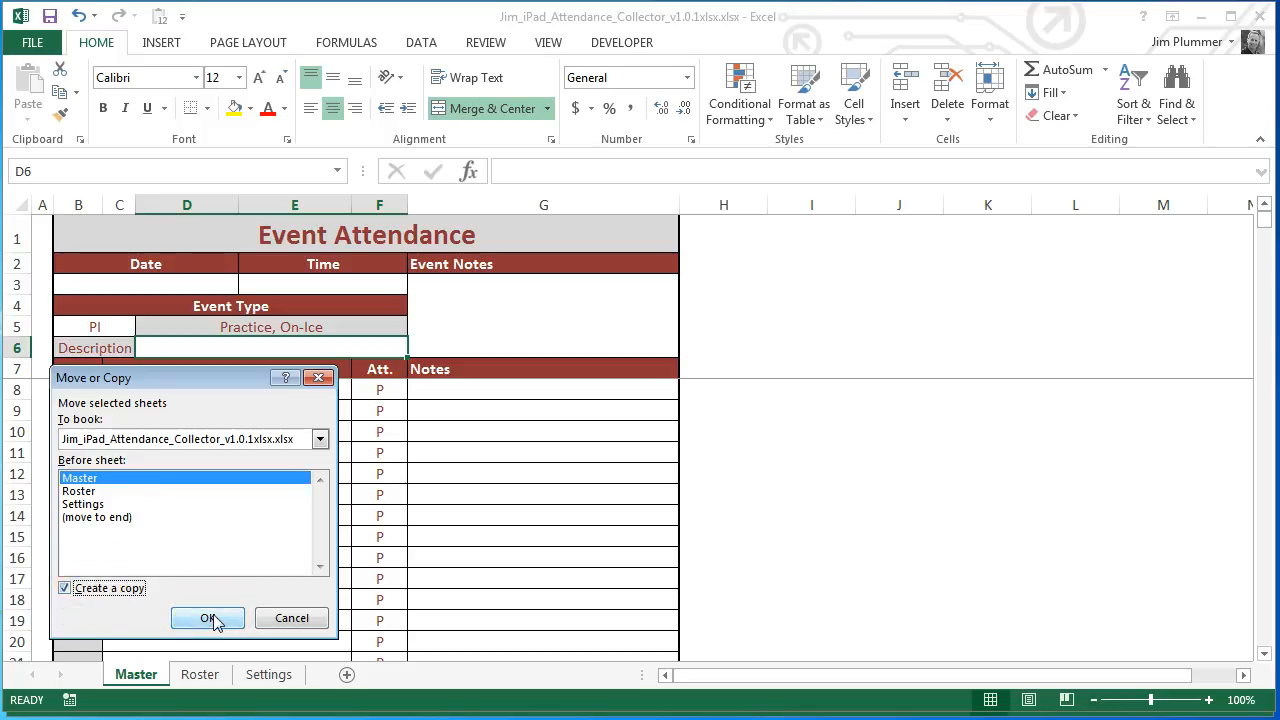
click(214, 618)
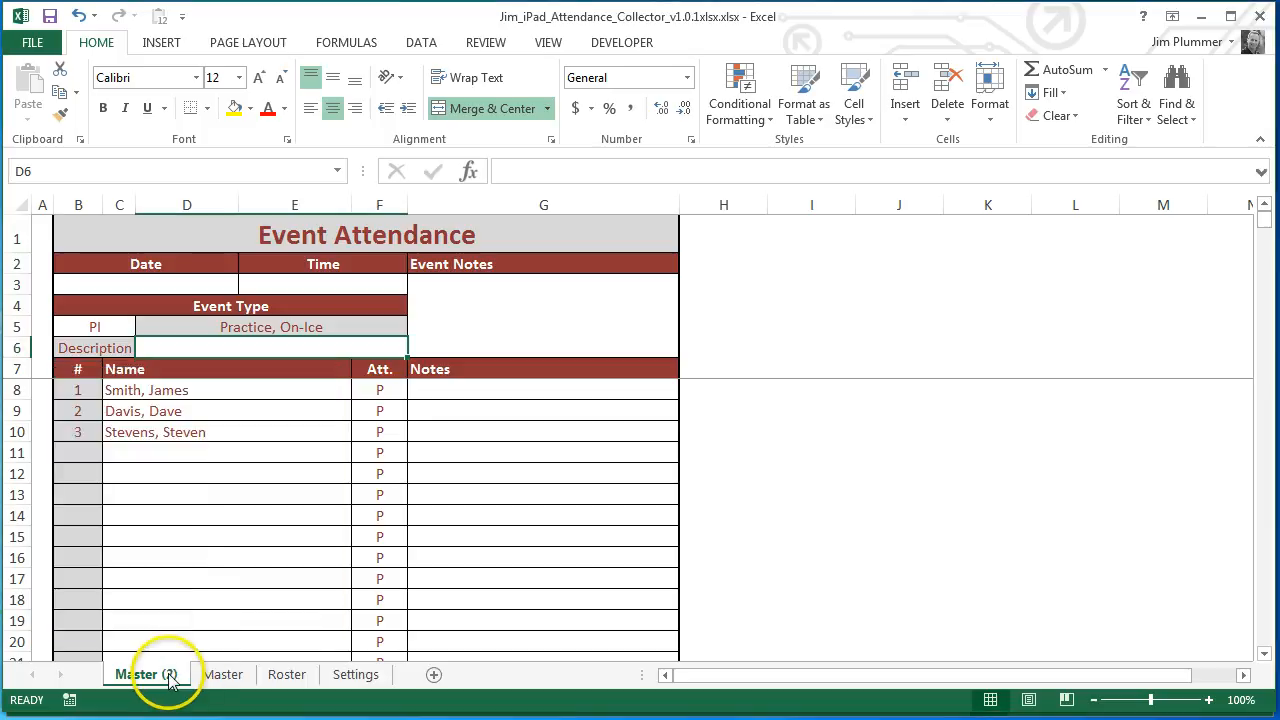
Step: Rename the copied Master sheet as 10-3 PI
double_click(174, 670)
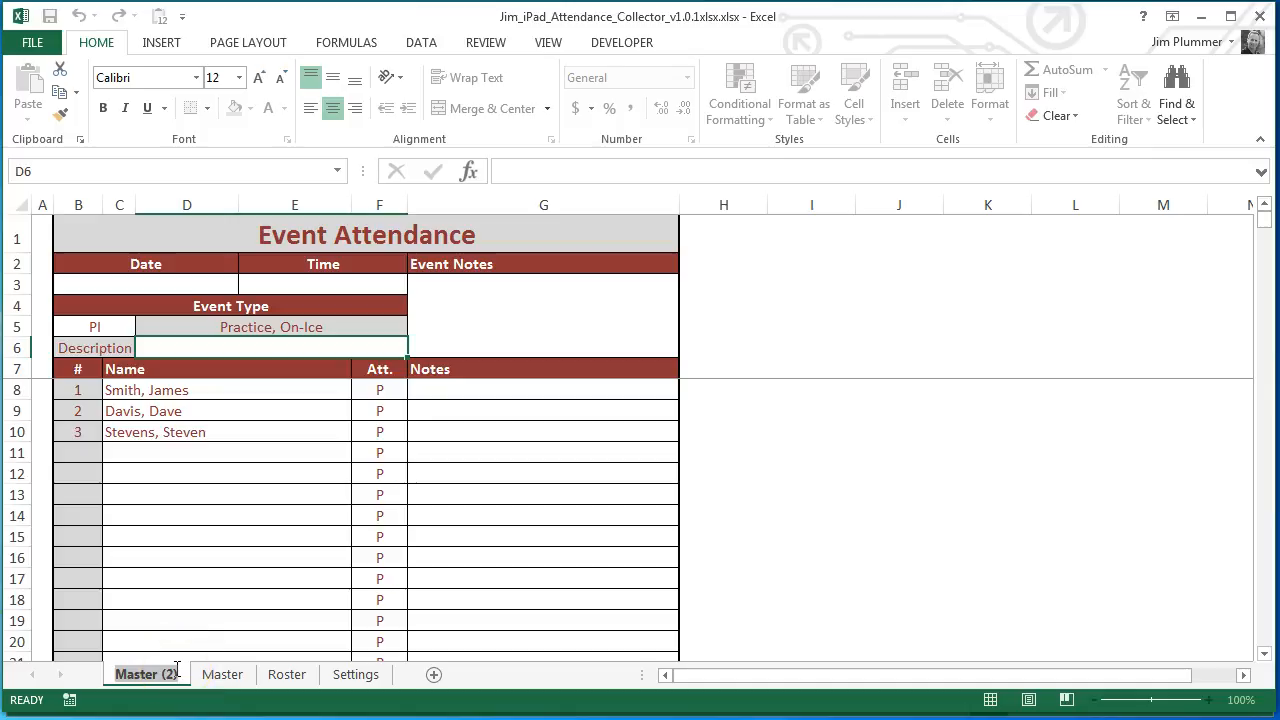
text(10-3 PI)
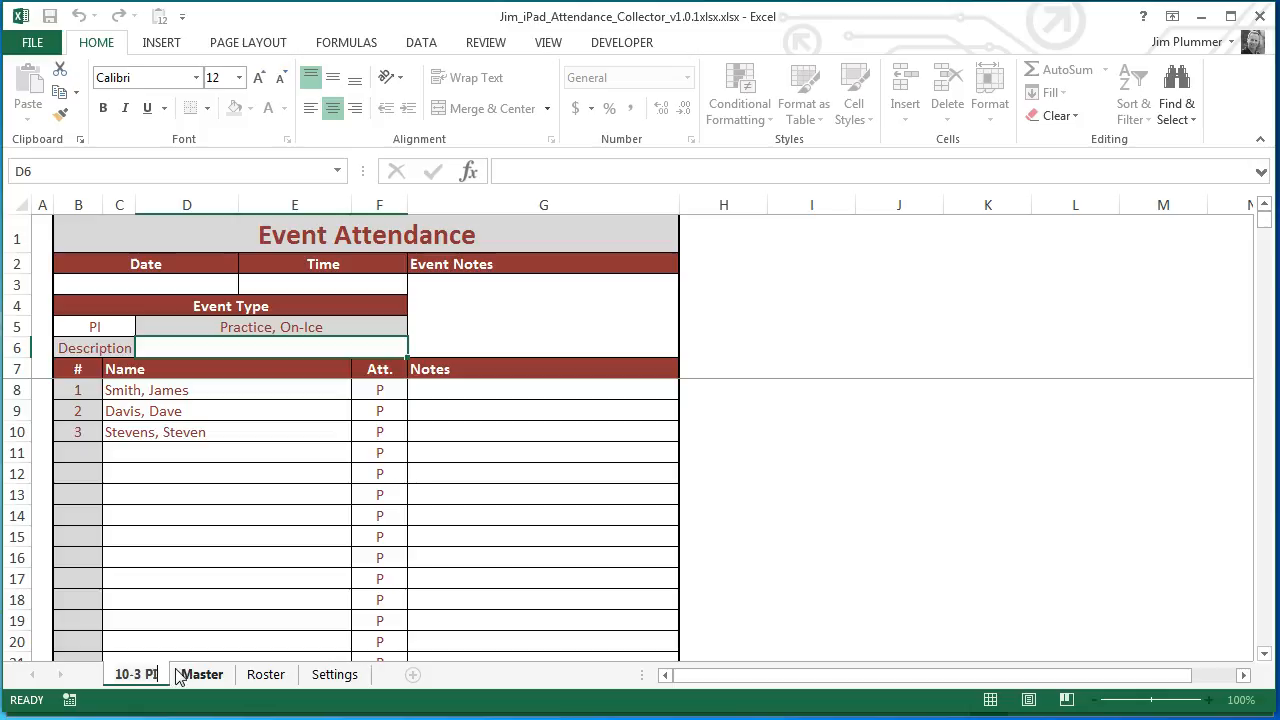
click(203, 392)
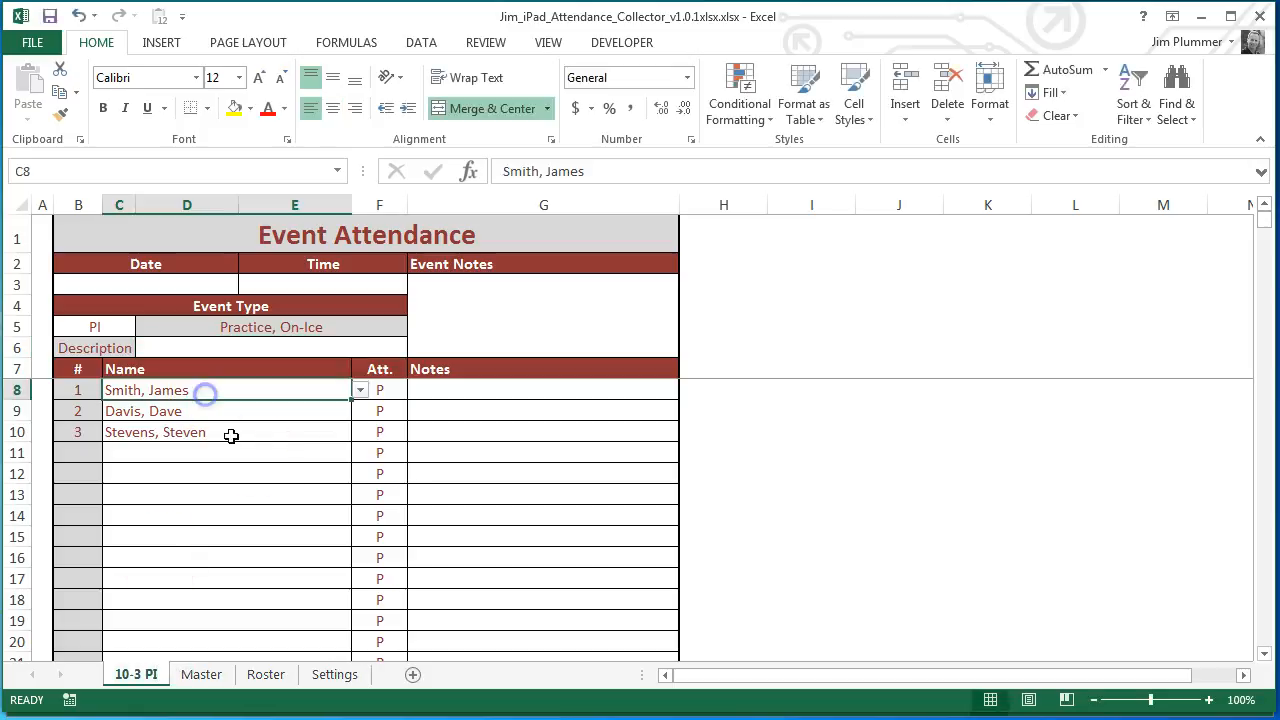
Step: On the 10-3 PI sheet, set the attendance codes to AS for player 1, P for player 2 and PL for player 3
click(398, 392)
click(416, 390)
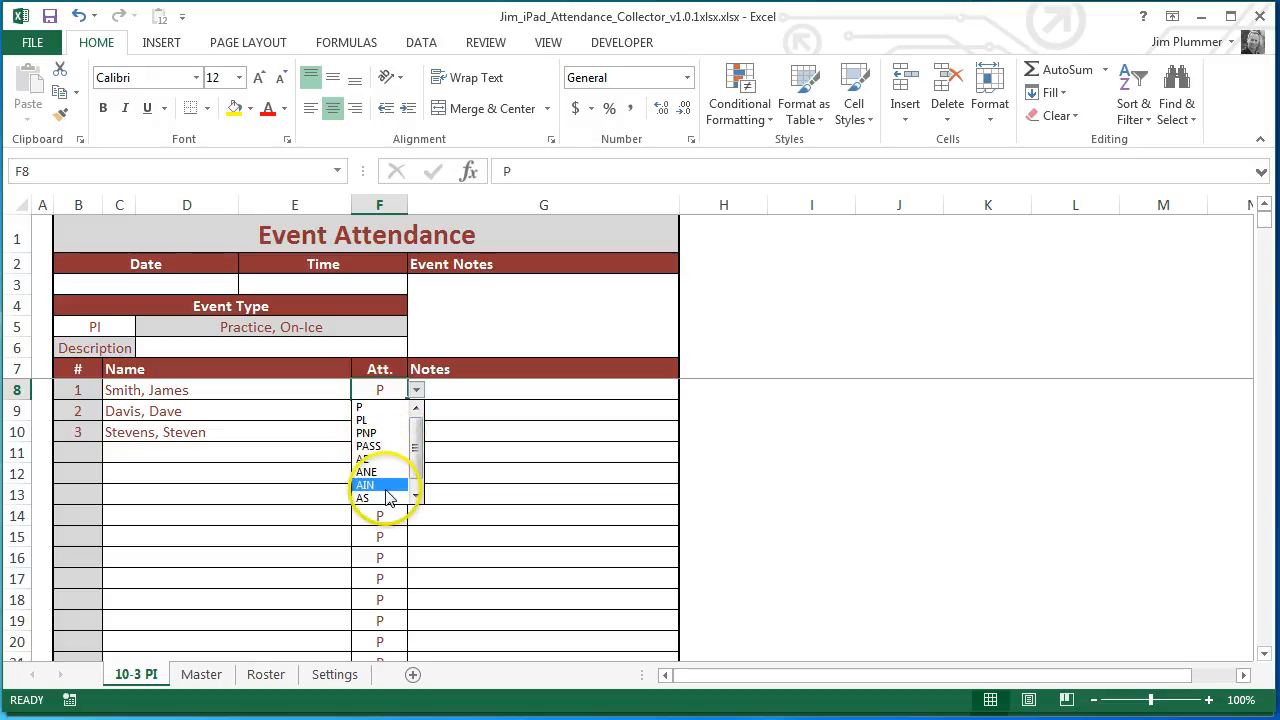
click(380, 497)
click(379, 411)
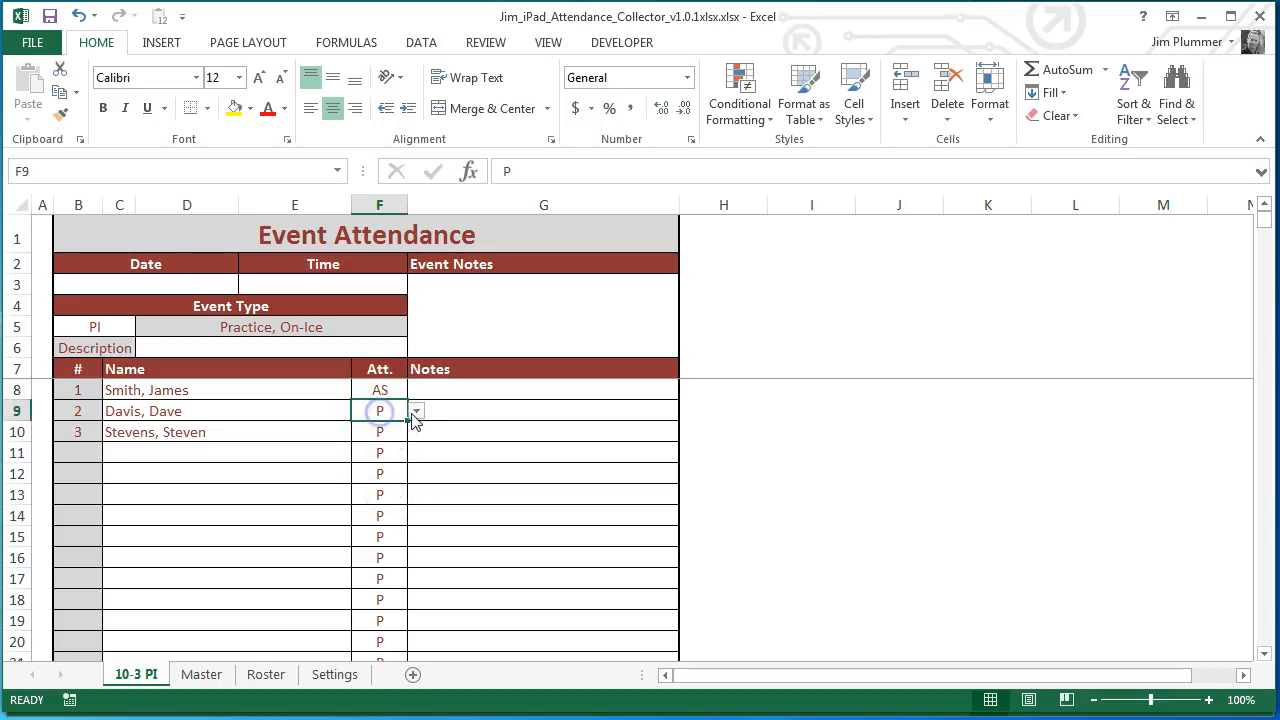
click(415, 412)
click(396, 430)
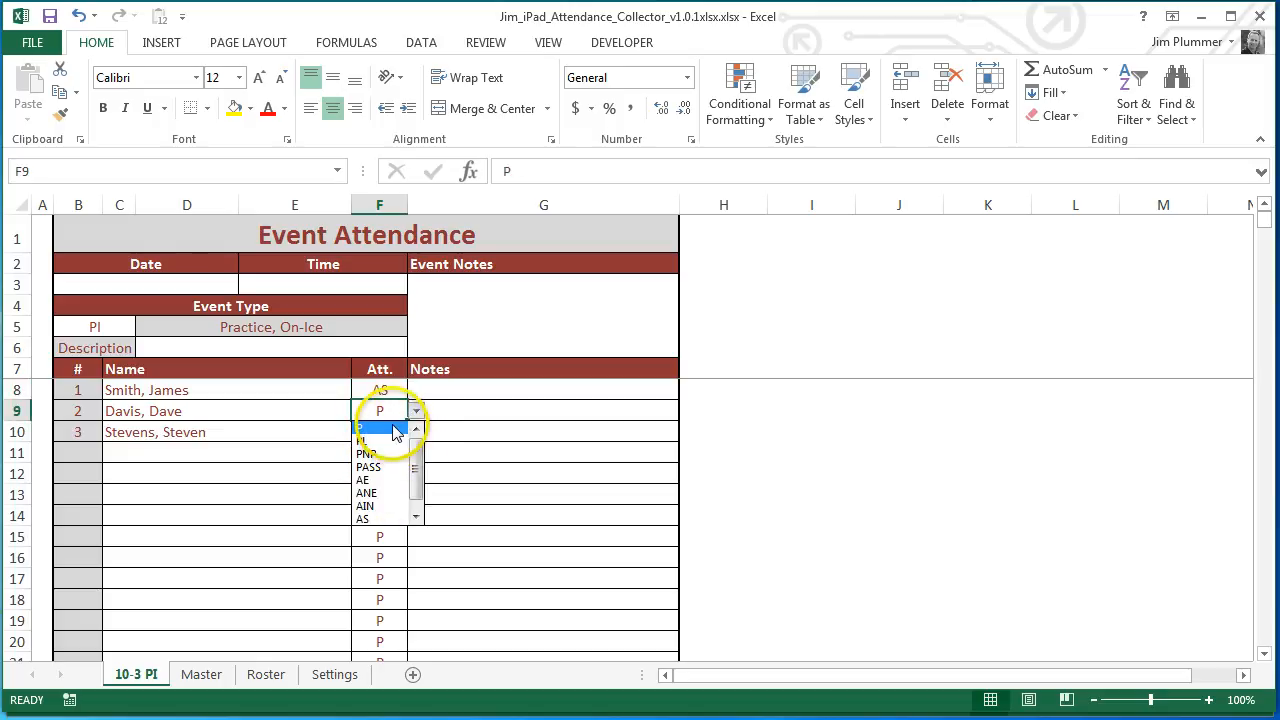
click(392, 426)
click(380, 431)
click(415, 432)
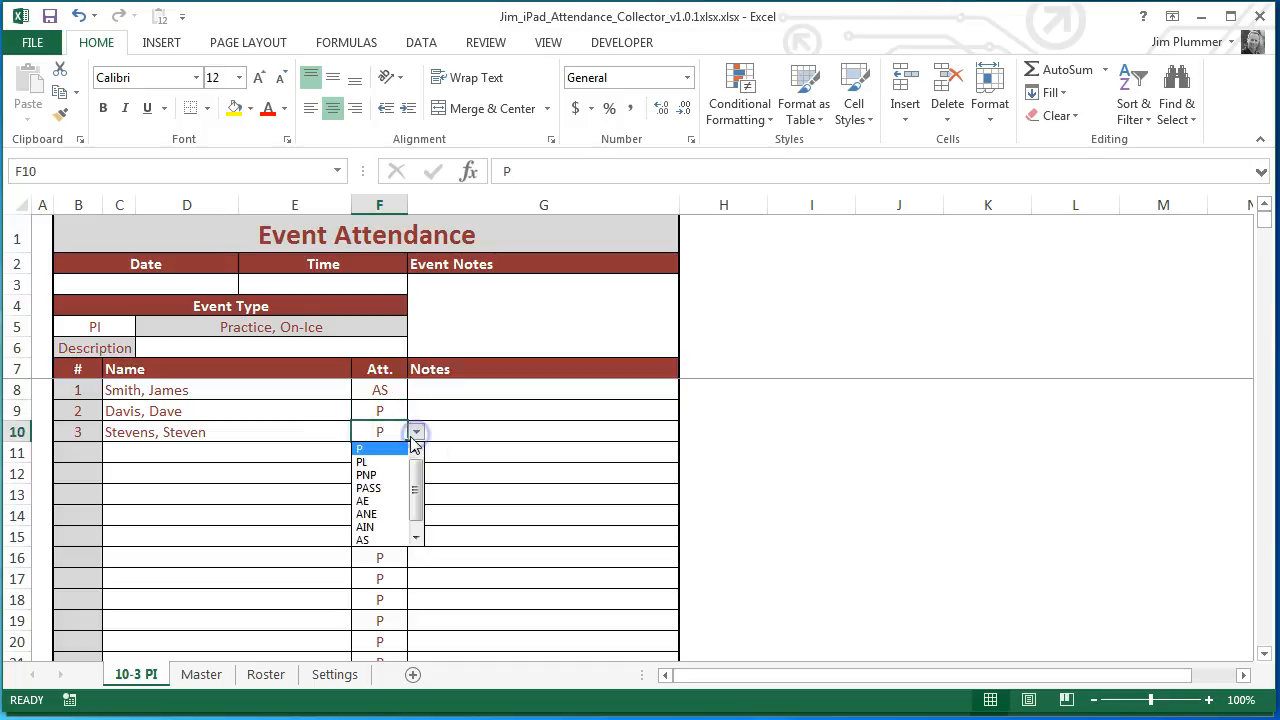
click(390, 462)
Step: Enter the note "Had car trouble" for player 3 in row 10
click(467, 429)
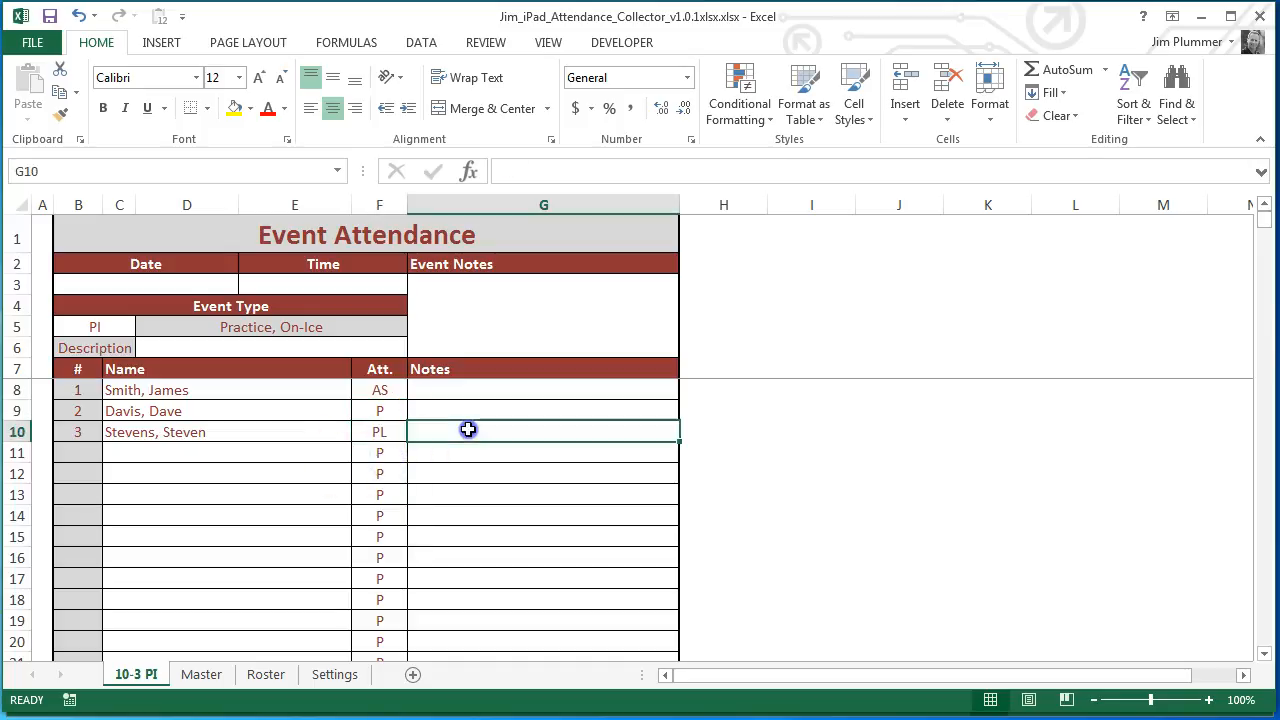
text(Had car trouble)
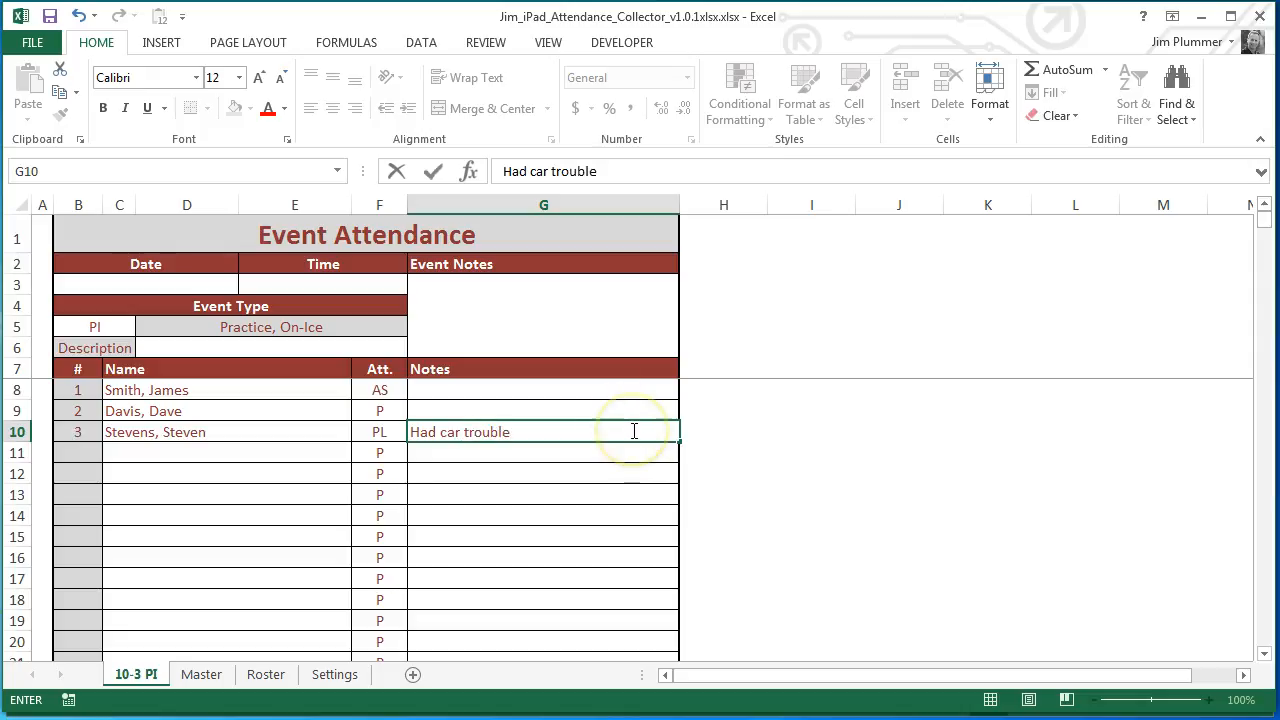
key(Return)
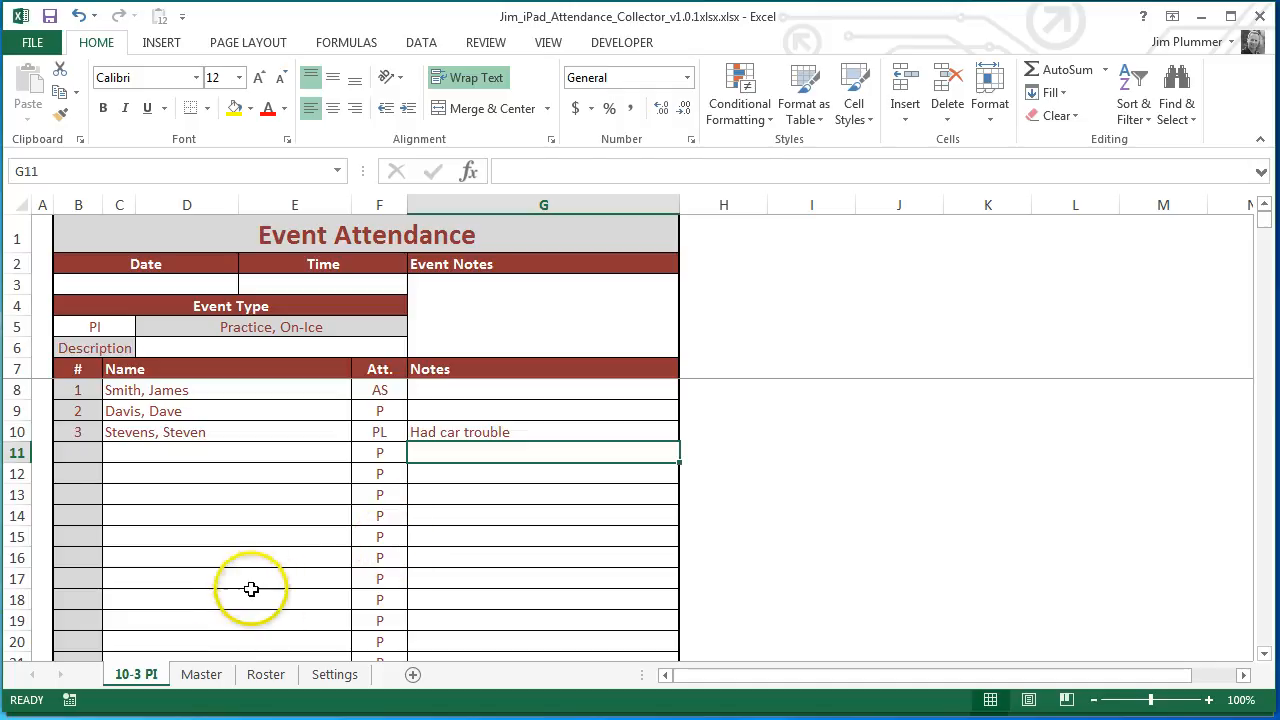
Step: Enter 10/3 as the event date and 7:00 PM as the event time on the 10-3 PI sheet
click(145, 283)
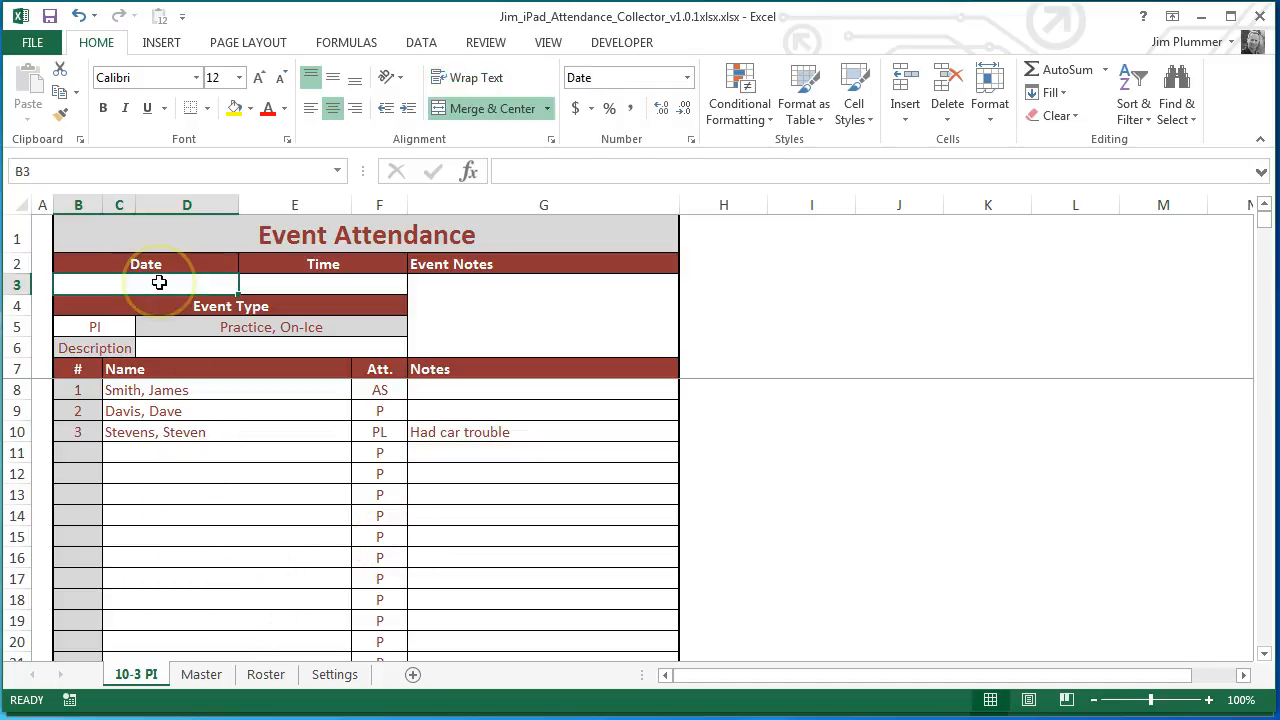
text(10/3)
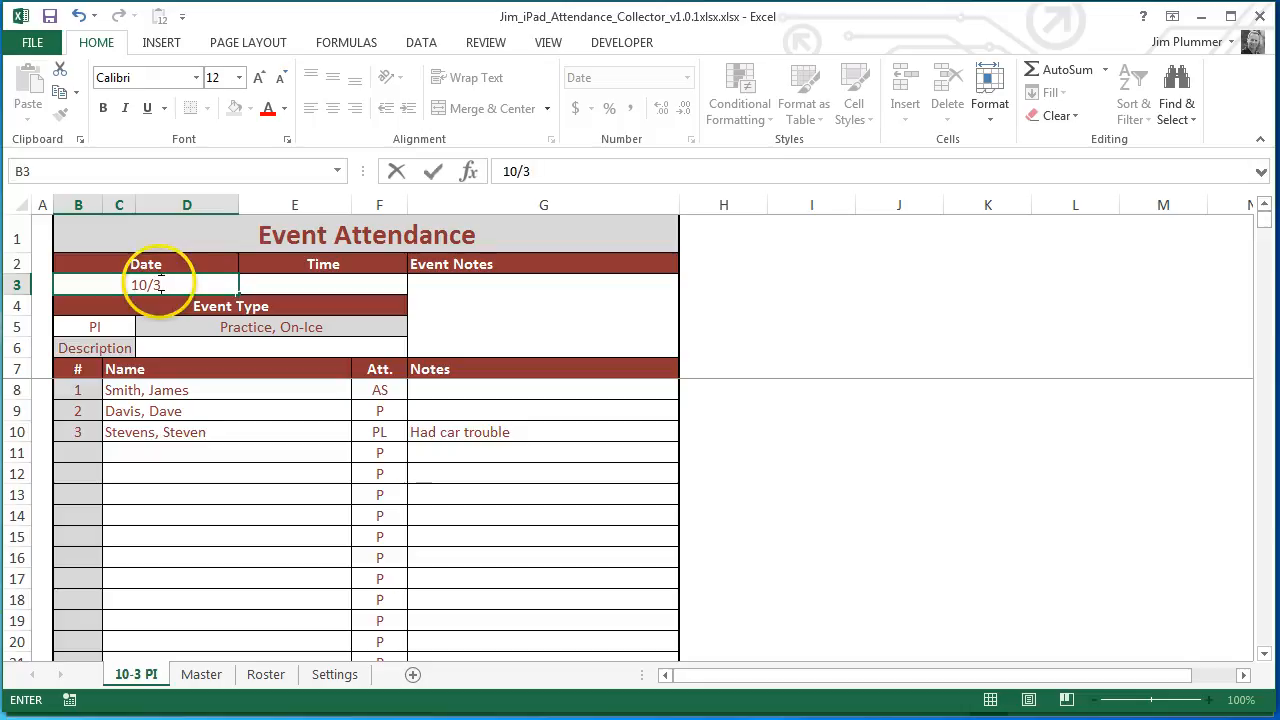
click(285, 283)
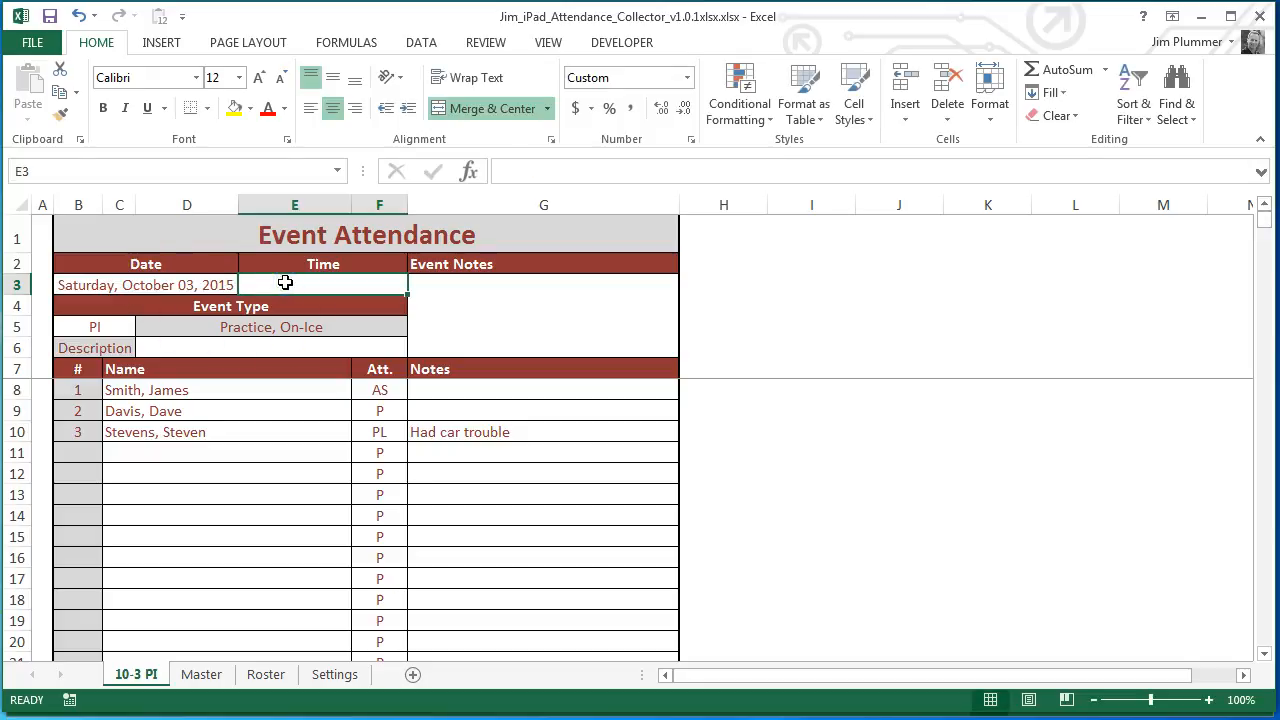
text(7:00 P)
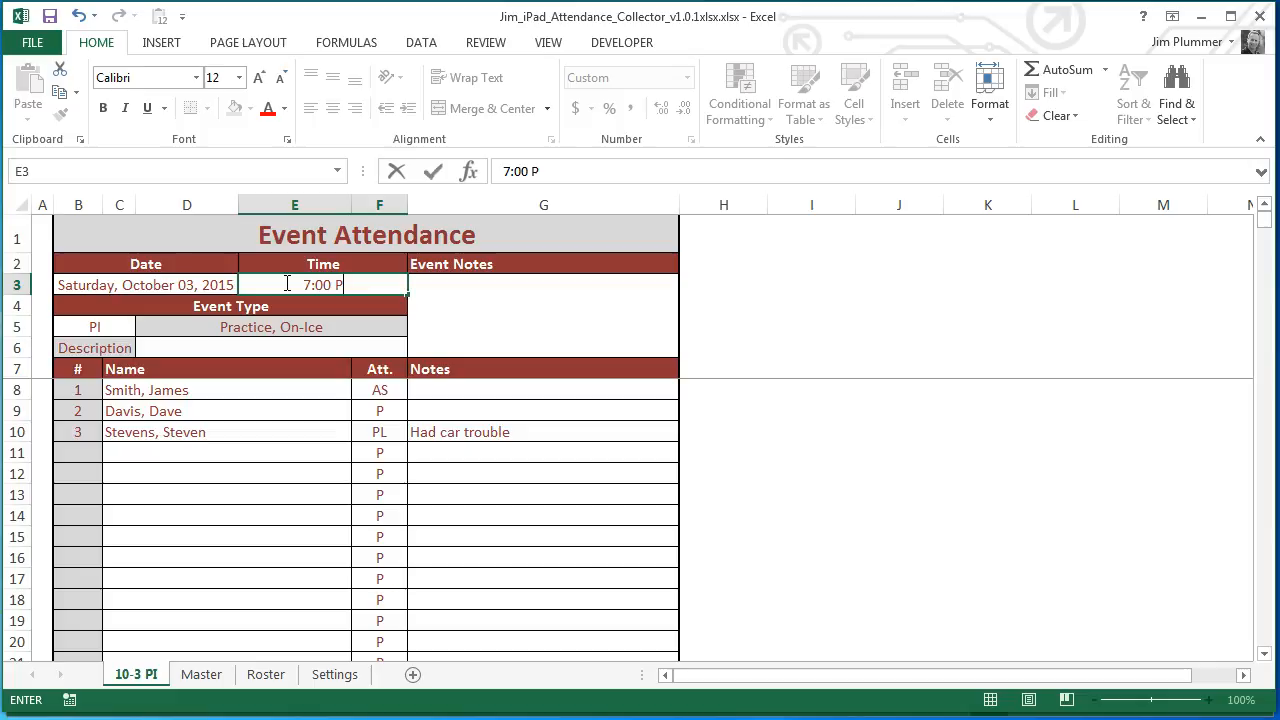
text(M)
key(Return)
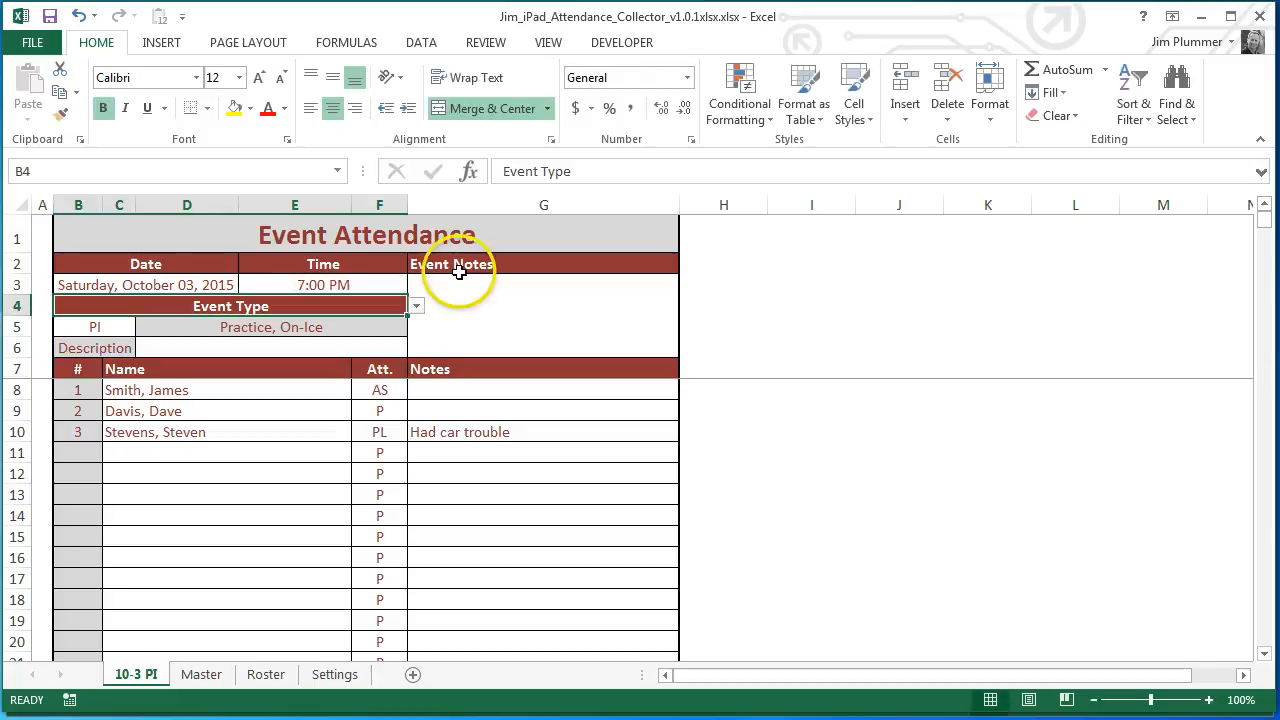
Step: Enter "Skating Practice" in the Event Notes of the 10-3 PI sheet
click(517, 309)
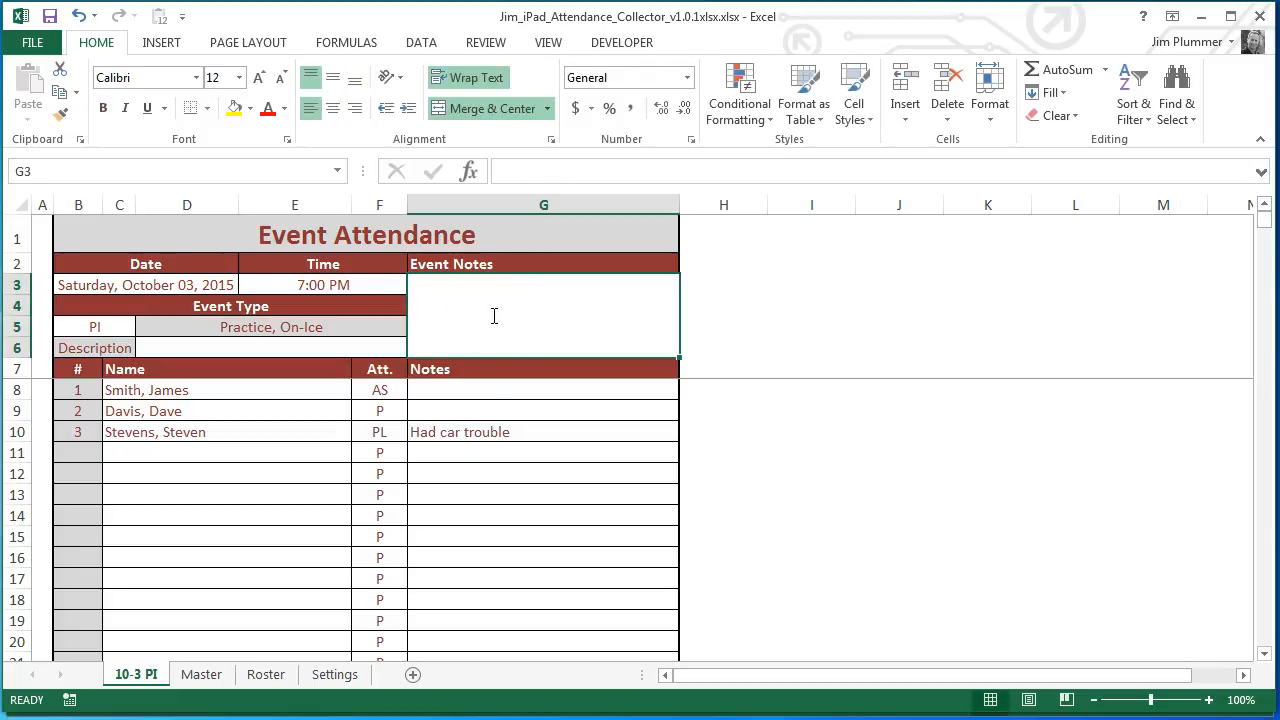
text(Skating Pr)
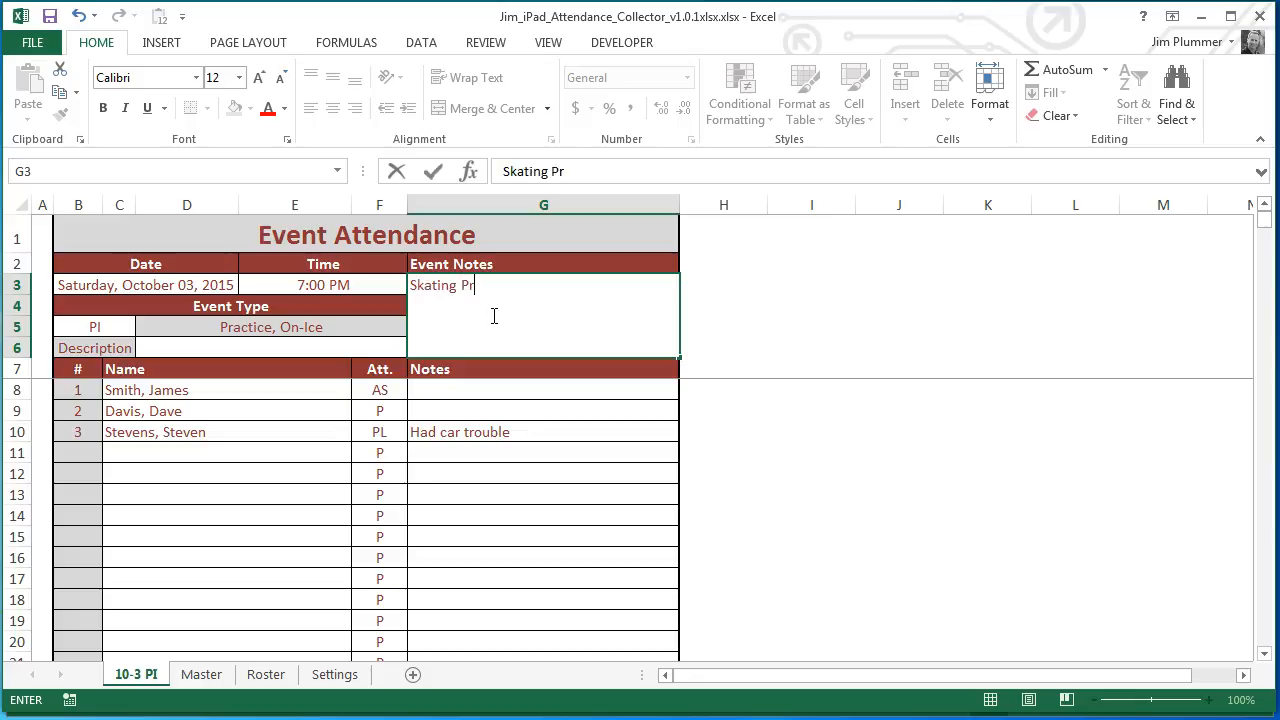
text(actice)
key(Return)
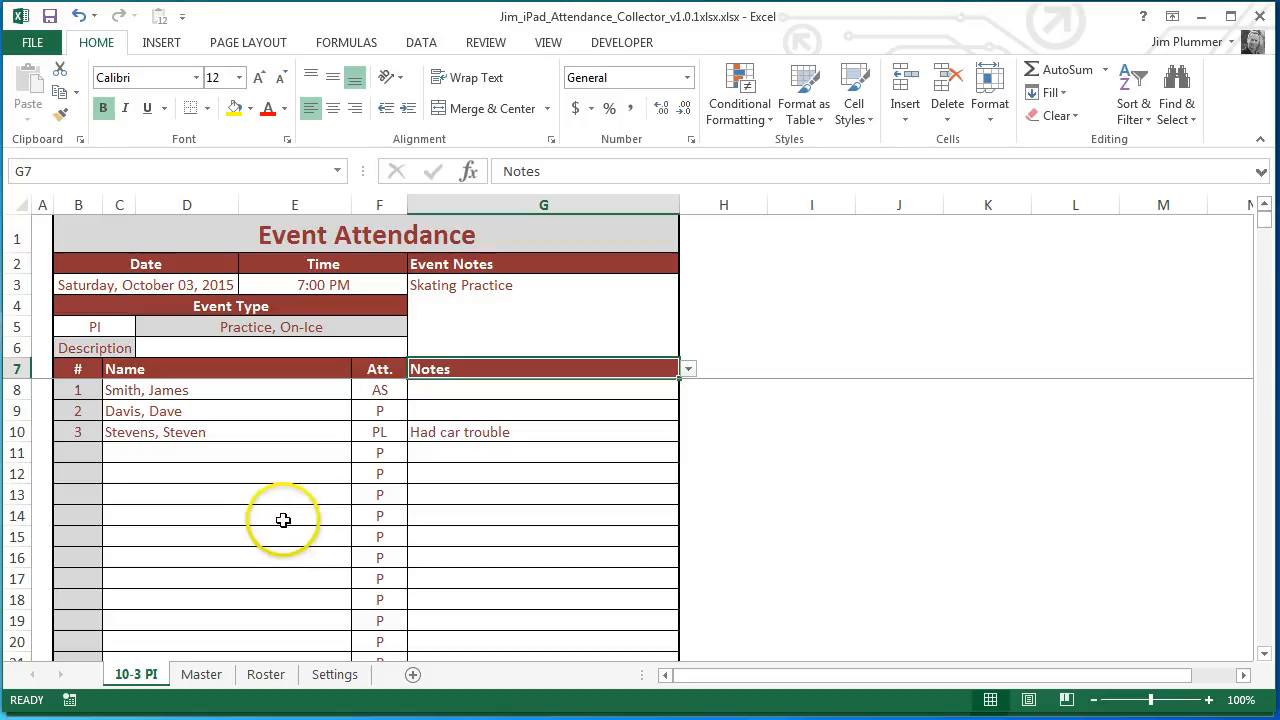
Step: Switch to the AttendanceTracker workbook and open its Attendance Record sheet
key(alt+Tab)
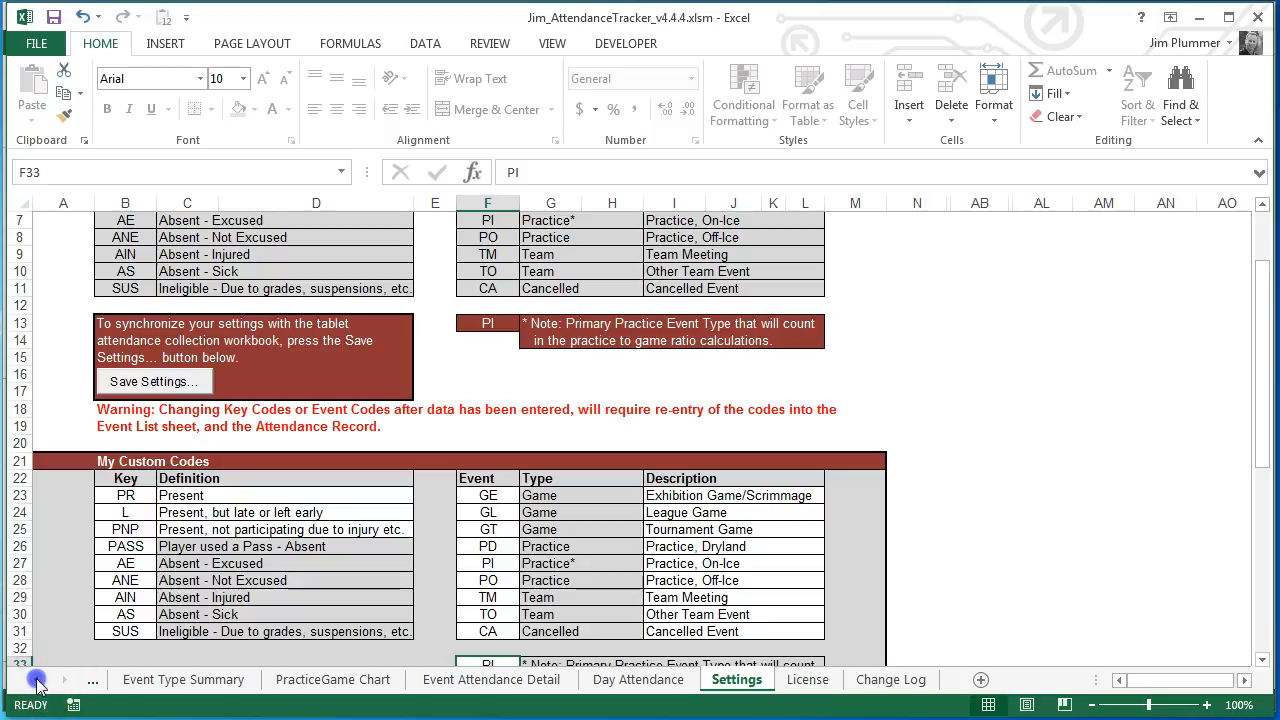
click(36, 680)
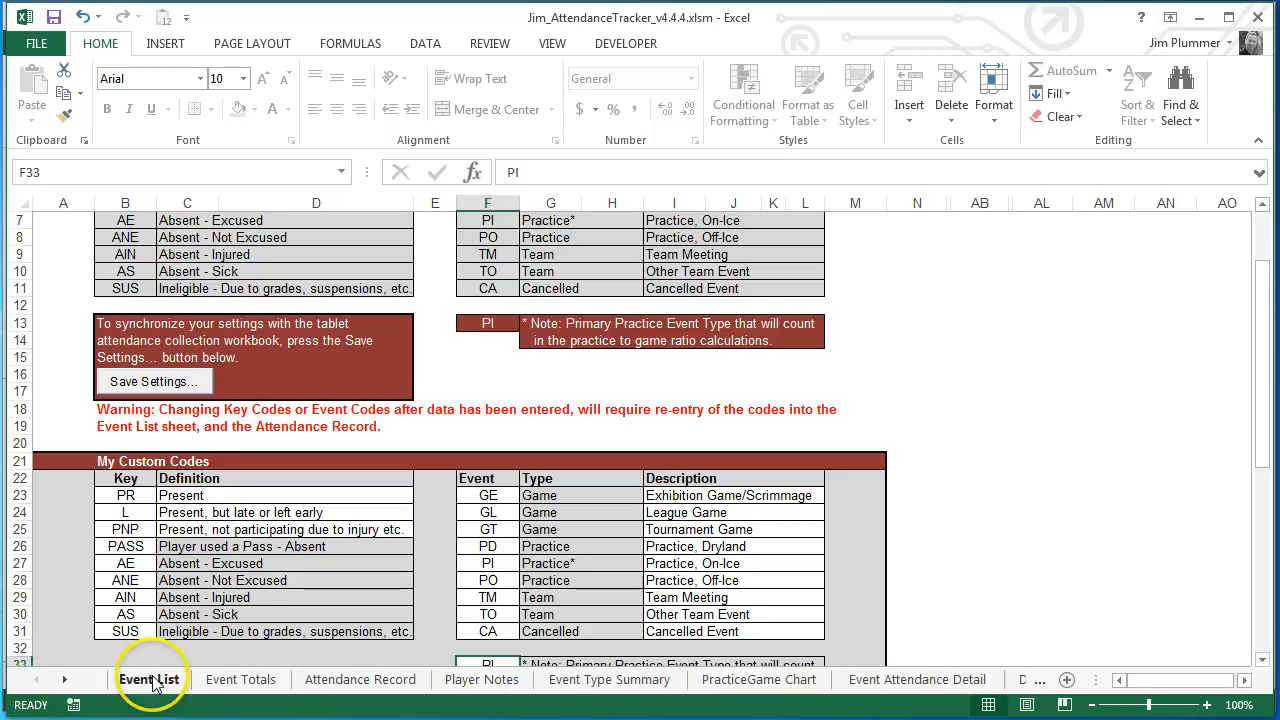
click(322, 687)
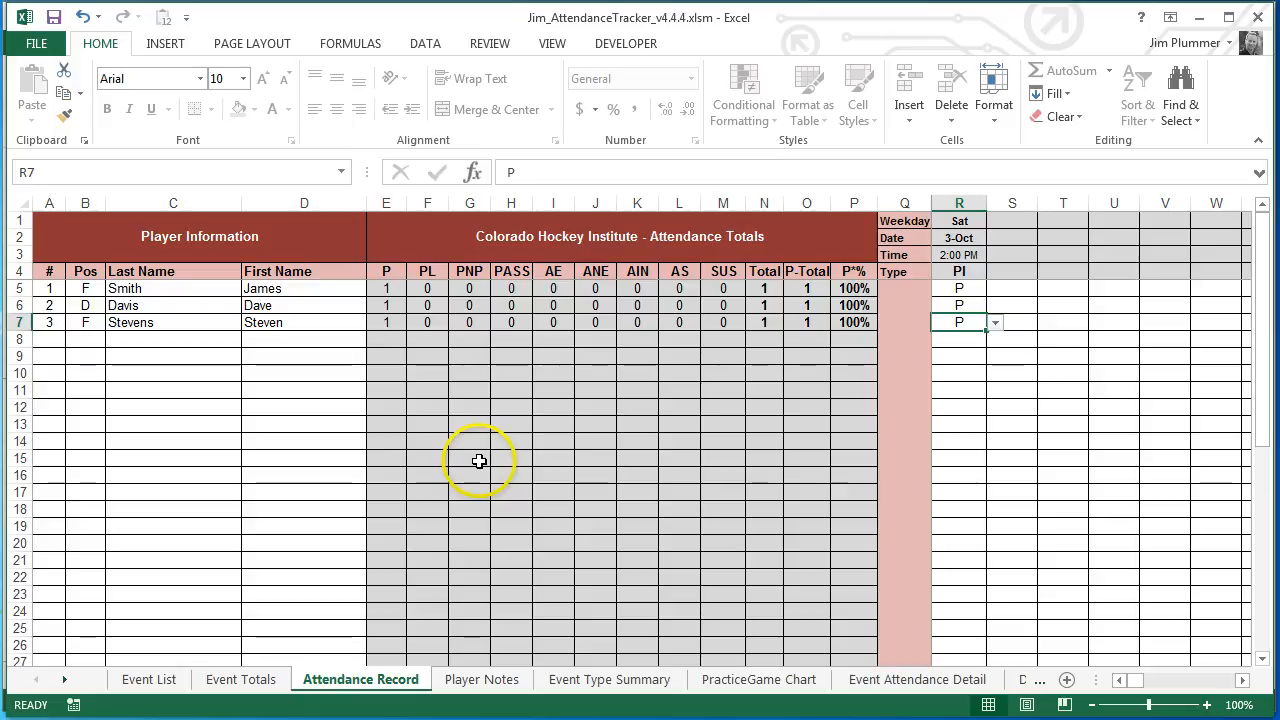
Step: Import the attendance into the Attendance Record from the iPad Attendance Collector workbook
scroll(482, 471, down, 2)
scroll(482, 471, down, 4)
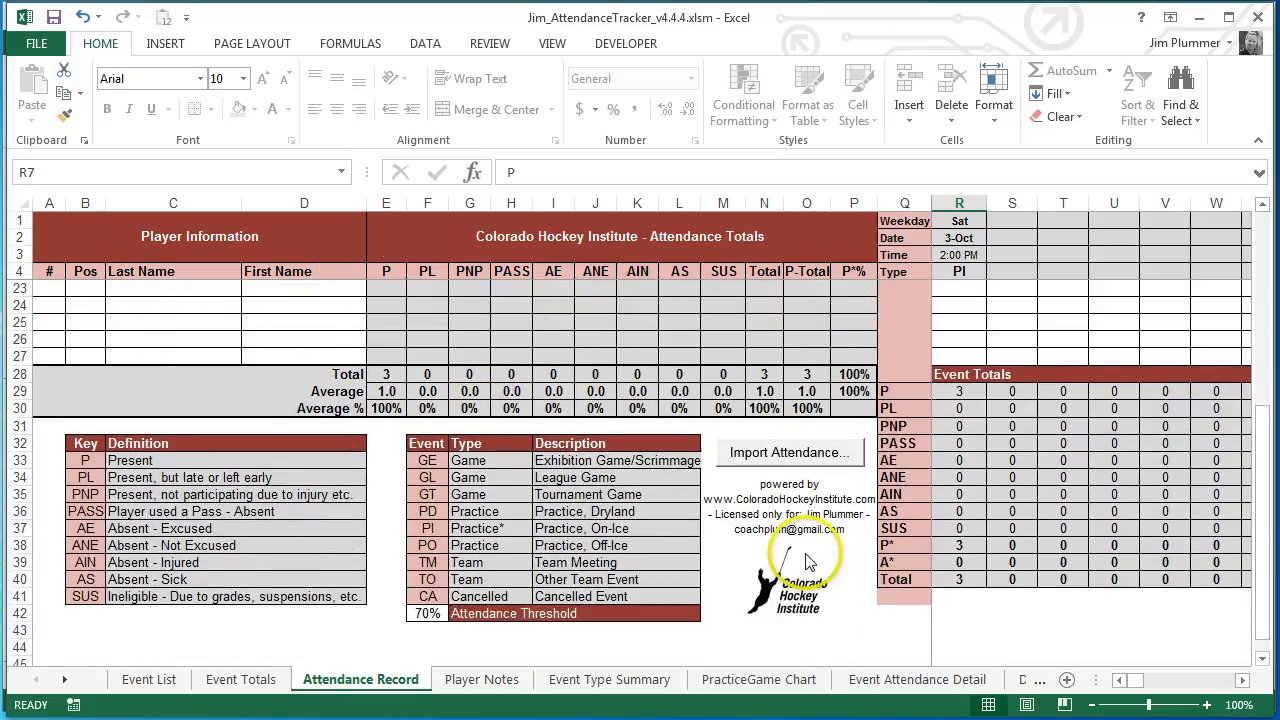
click(773, 455)
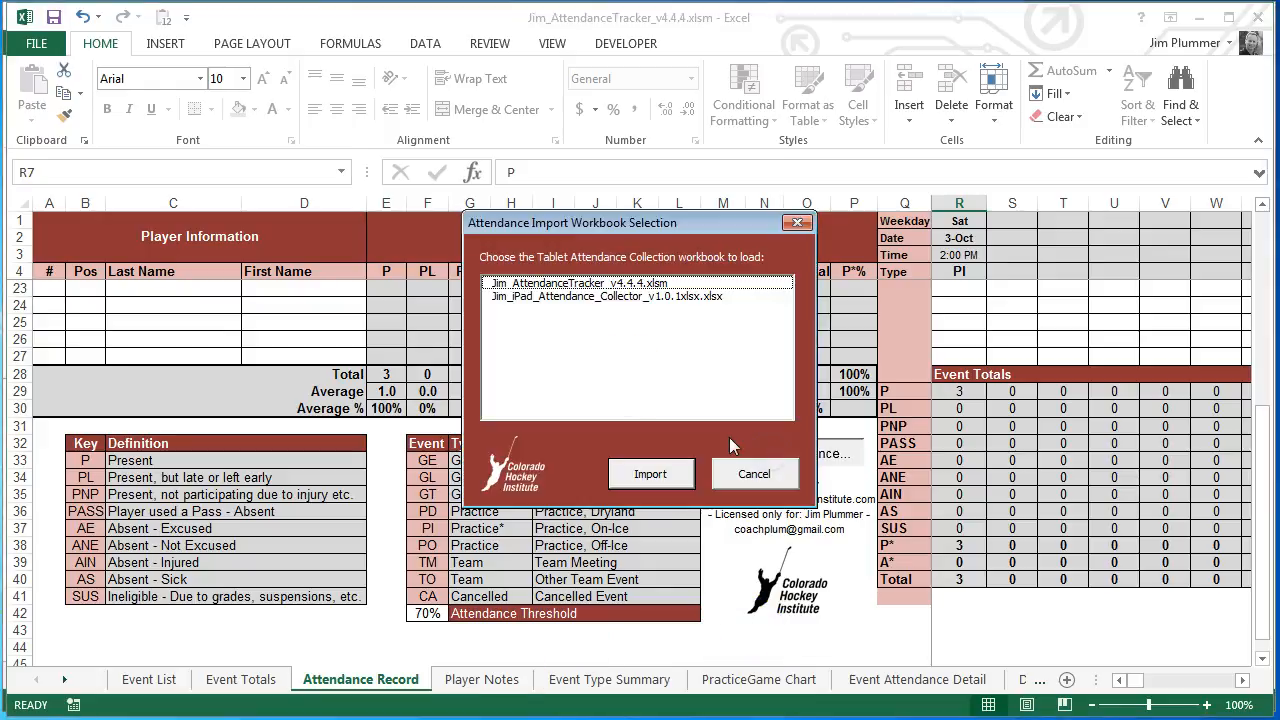
click(561, 298)
click(648, 478)
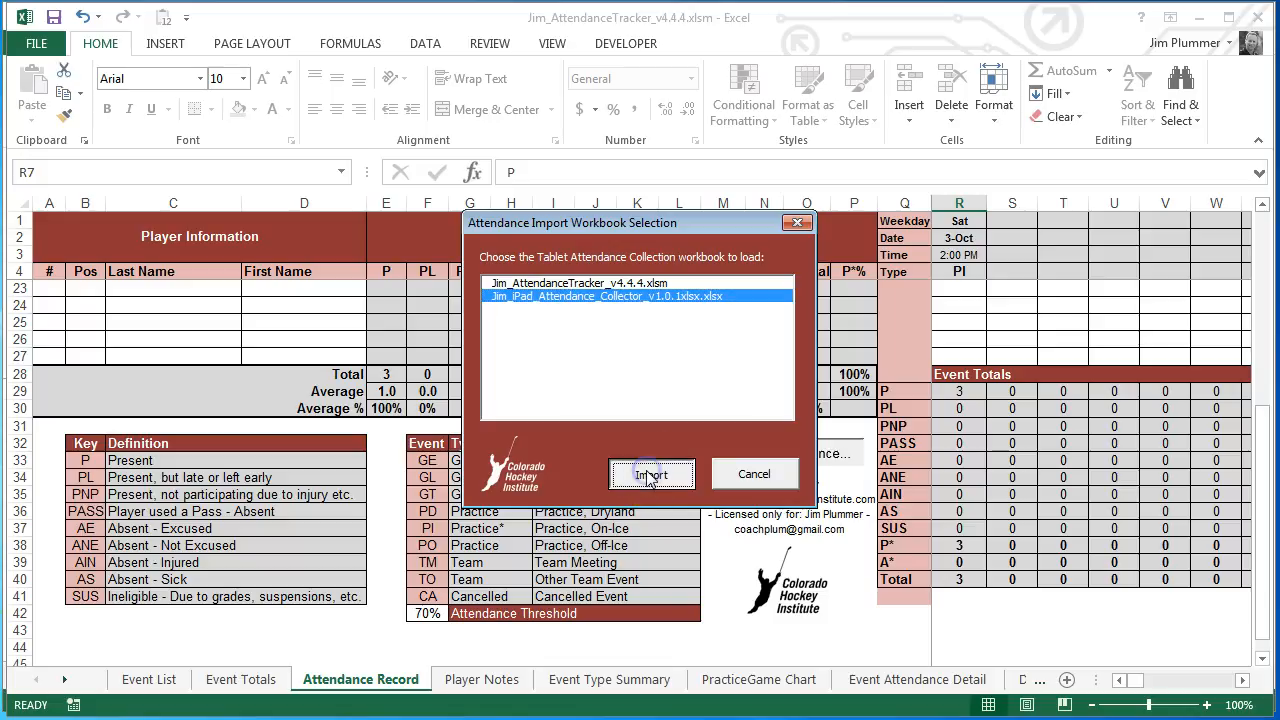
click(503, 353)
Step: Check the imported 7:00 PM practice column on the Attendance Record sheet and its entry on the Event List sheet
scroll(1018, 273, up, 4)
scroll(1020, 273, up, 2)
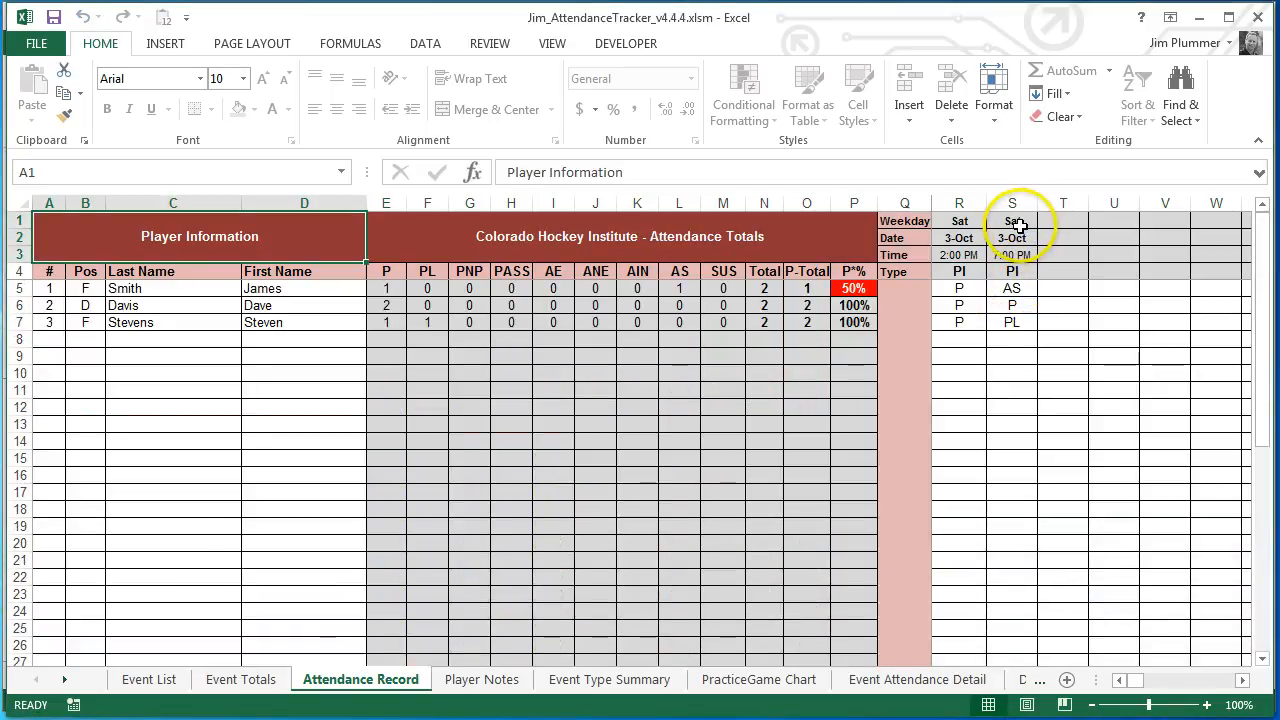
click(1018, 289)
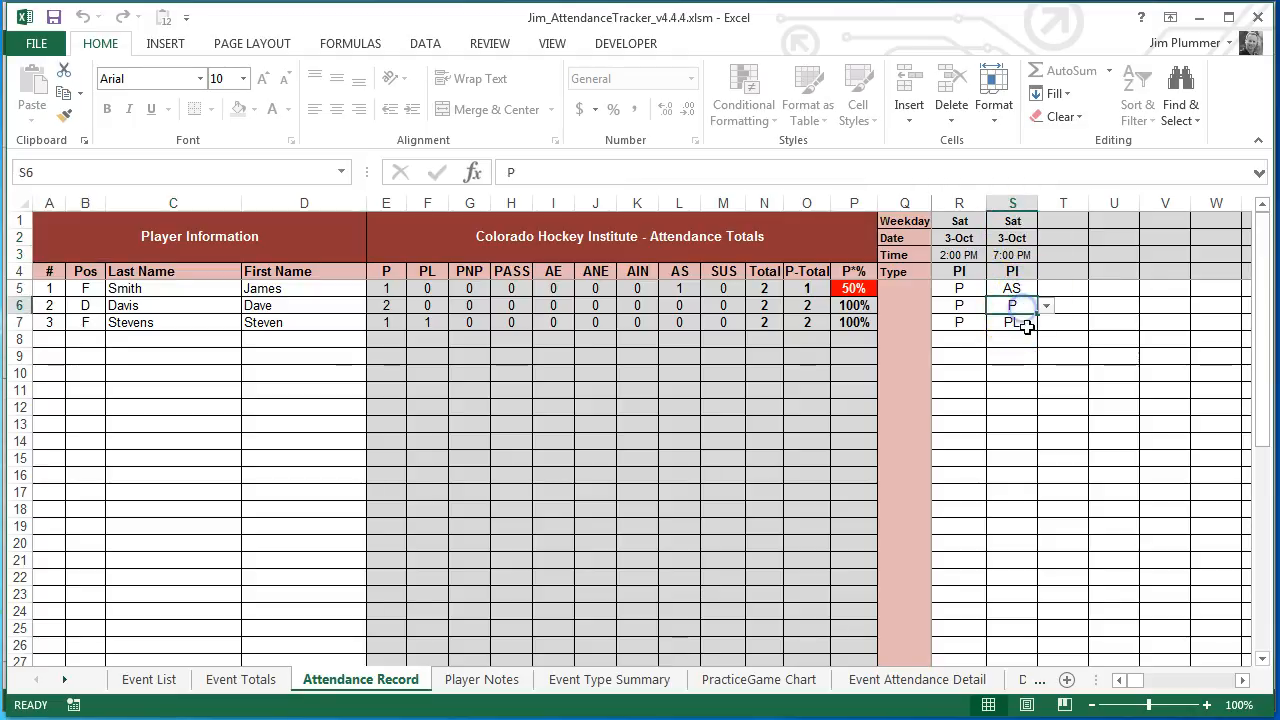
click(1026, 326)
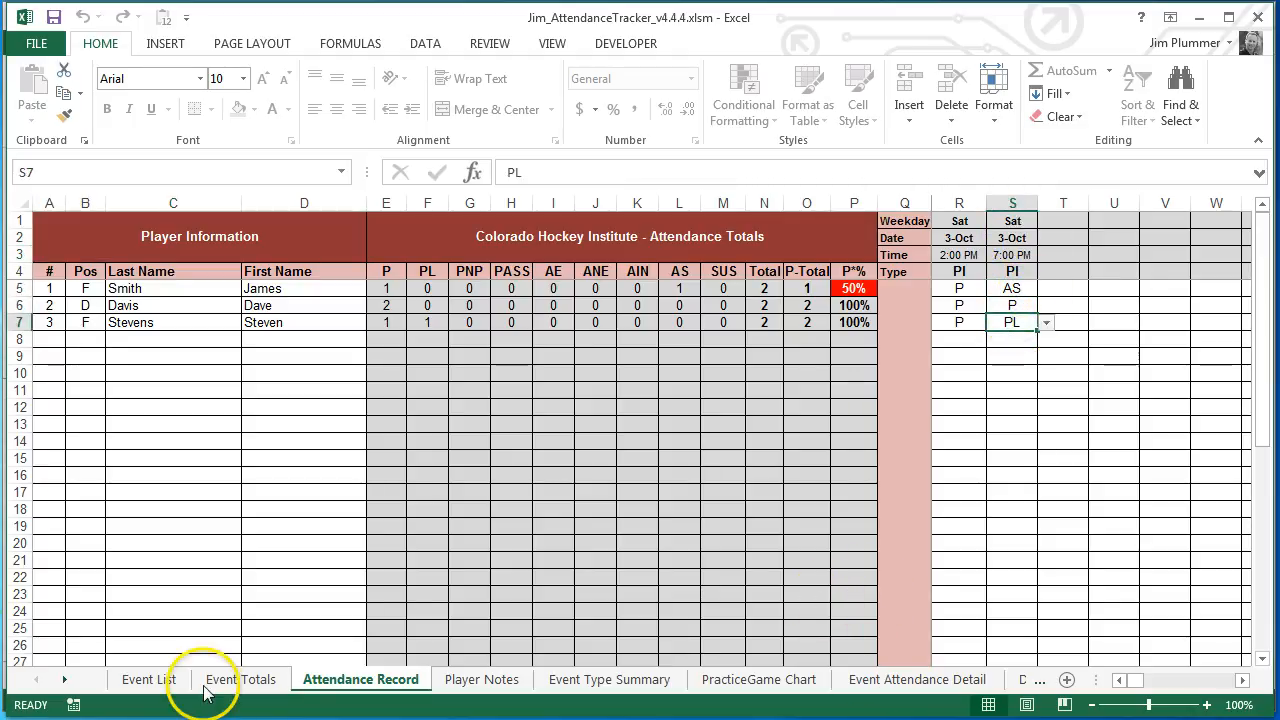
click(150, 679)
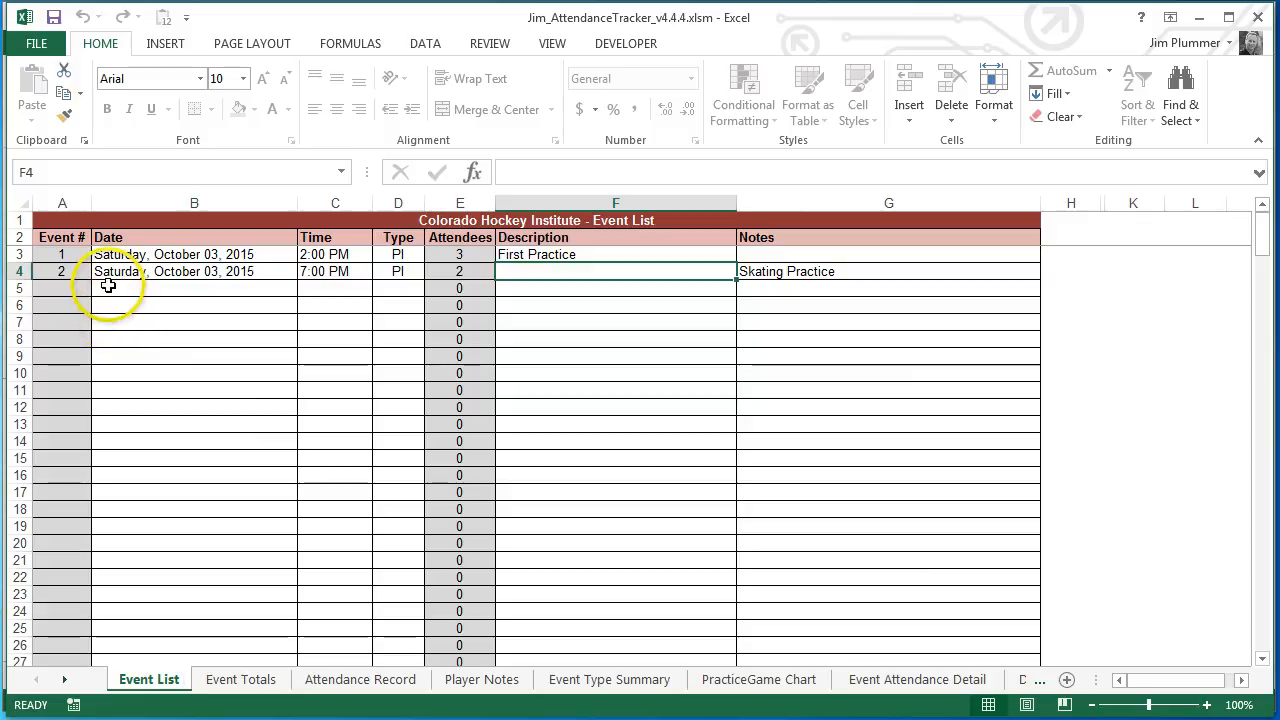
Step: Check the imported player note for the 7:00 PM practice on the Player Notes sheet against the Attendance Record sheet
click(350, 680)
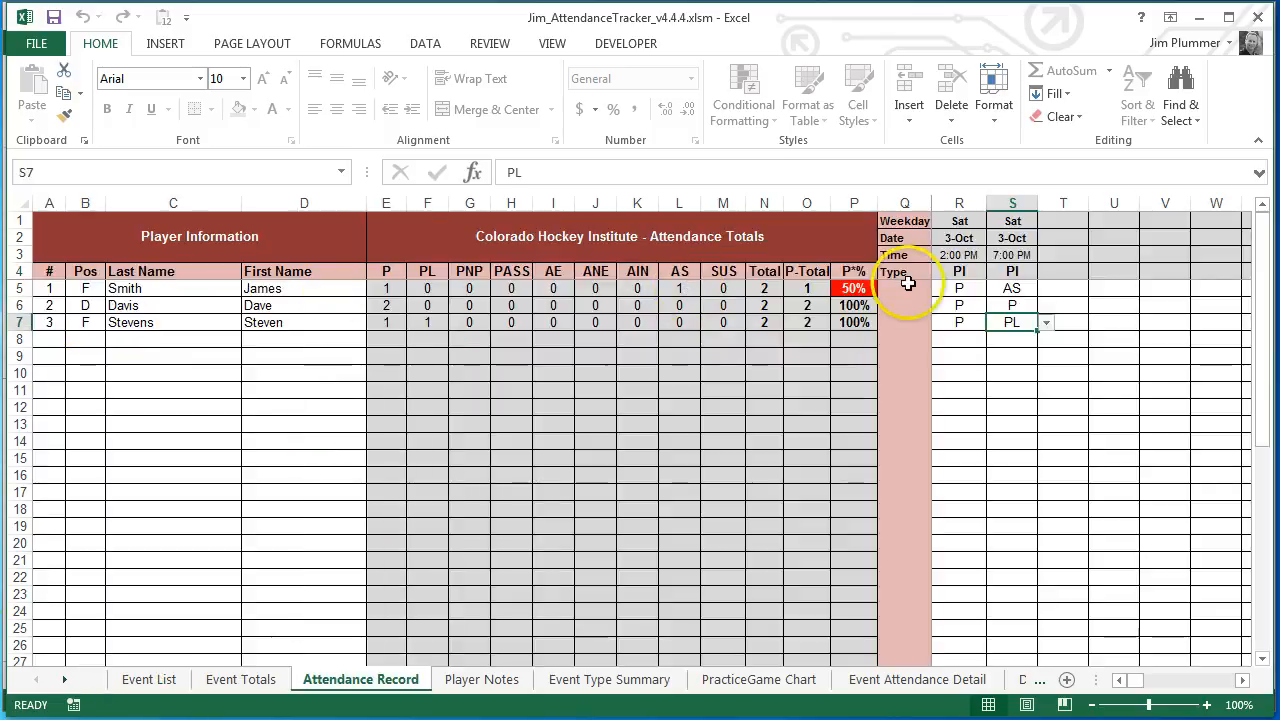
click(483, 680)
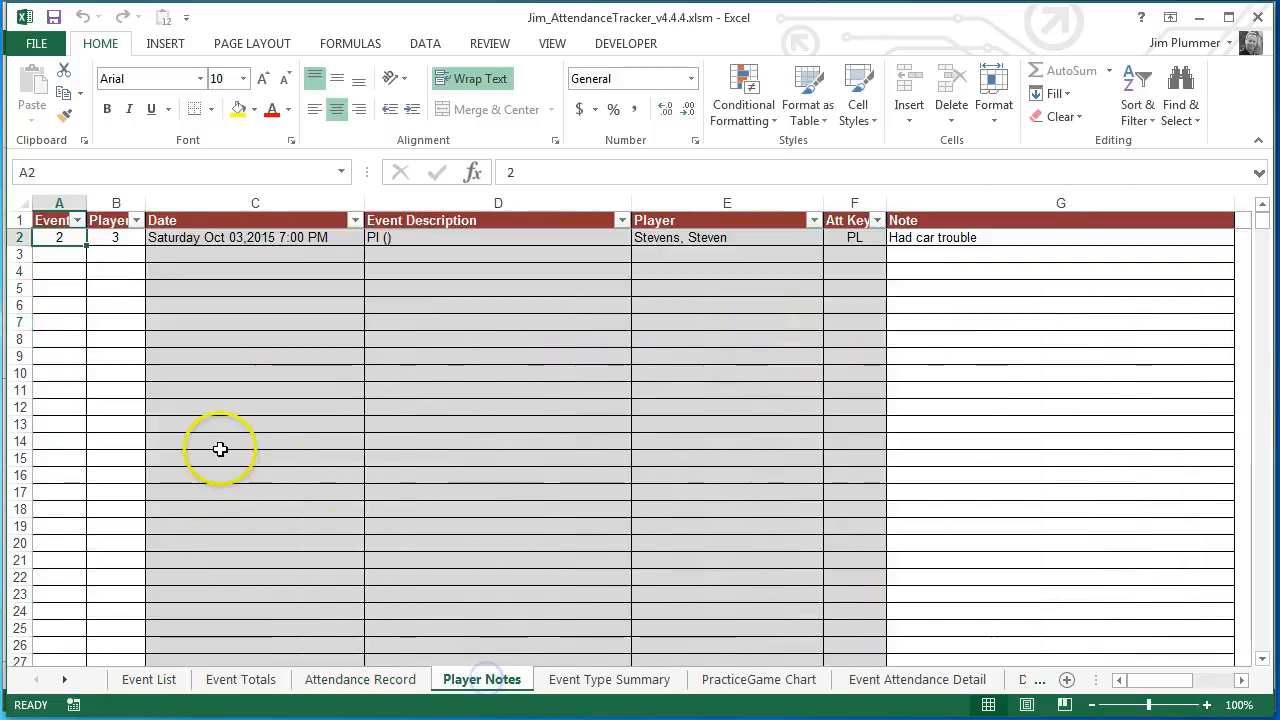
click(943, 243)
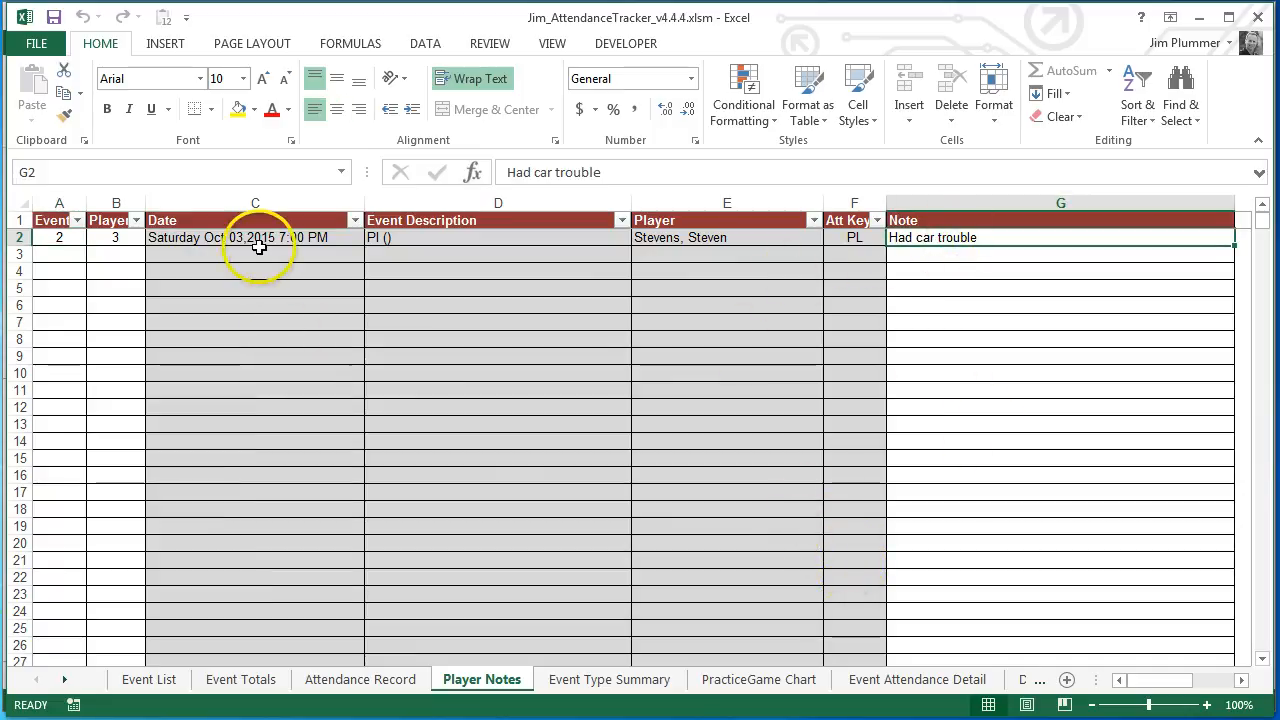
click(324, 683)
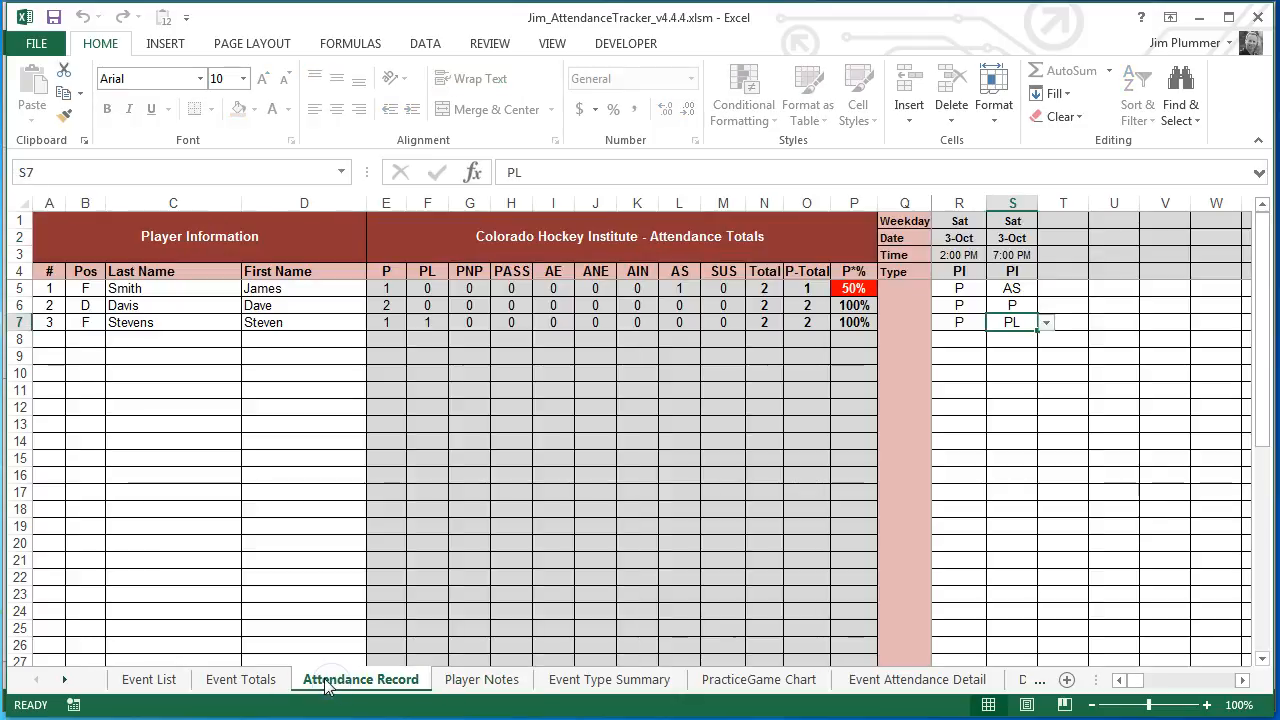
Step: Switch to the iPad Attendance Collector workbook and enter "Practice session 221" as the event description on the 10-3 PI sheet
key(alt+Tab)
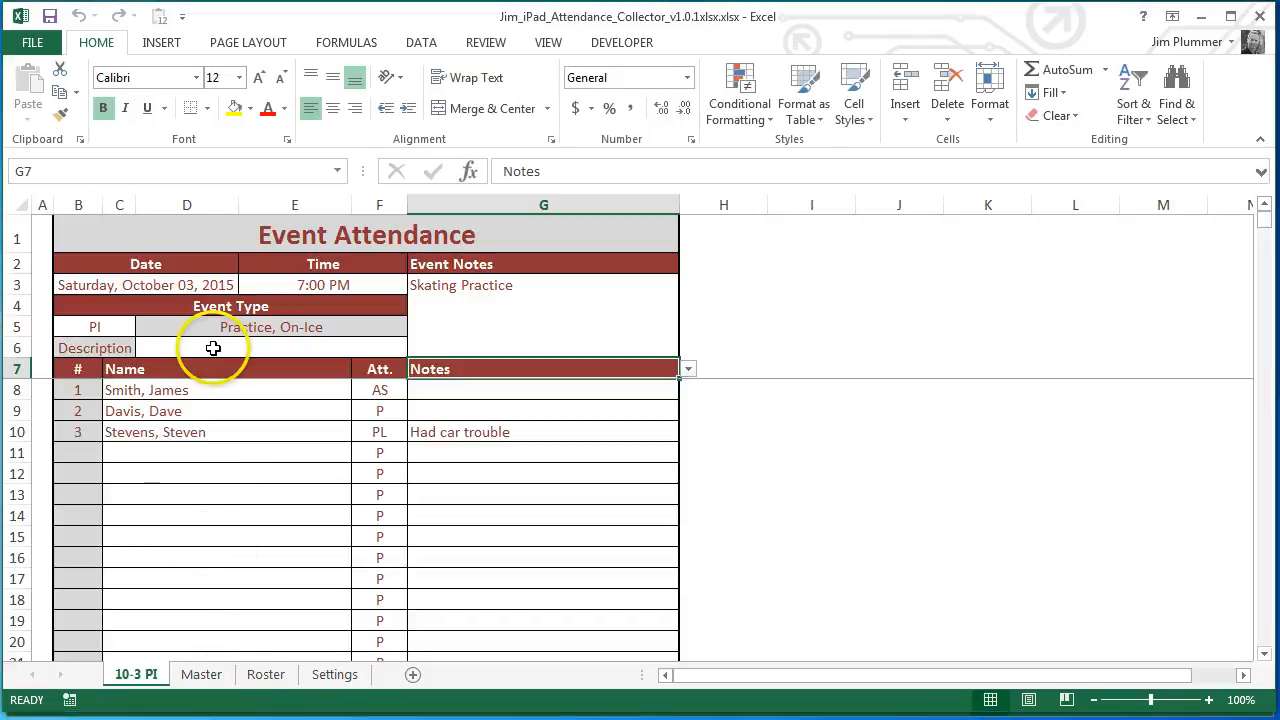
click(212, 350)
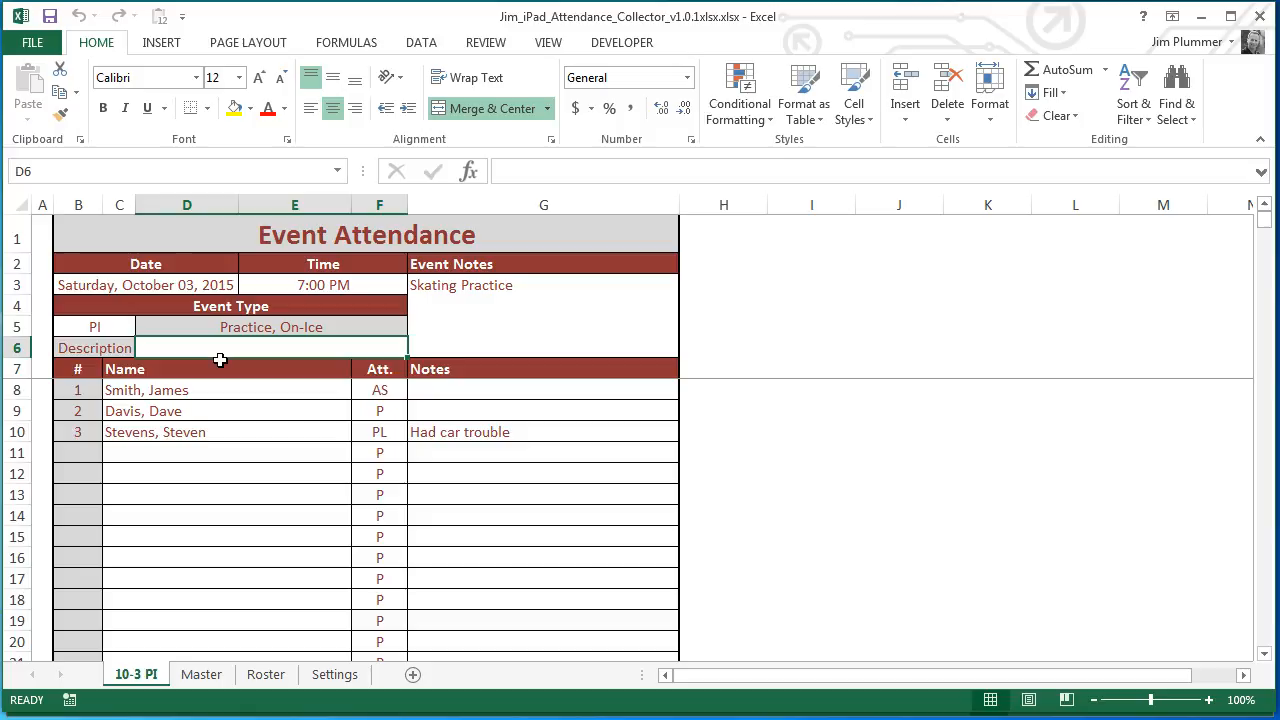
text(Practice session 221)
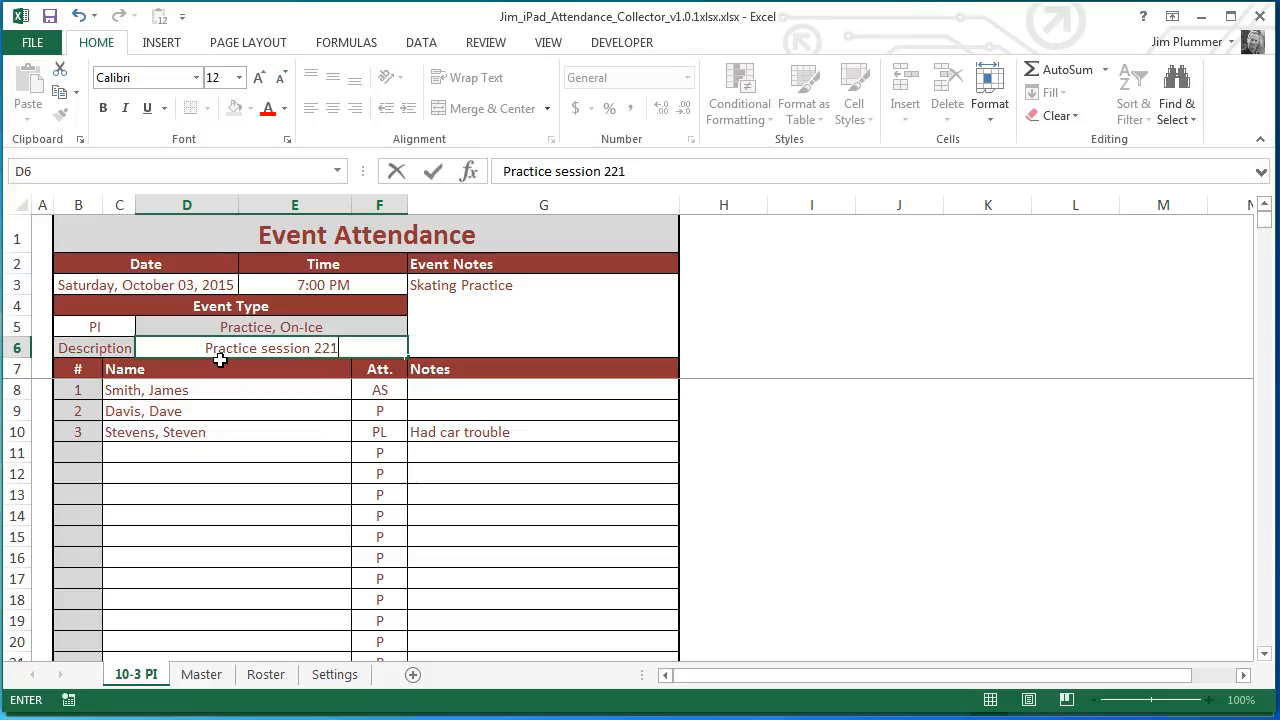
key(Return)
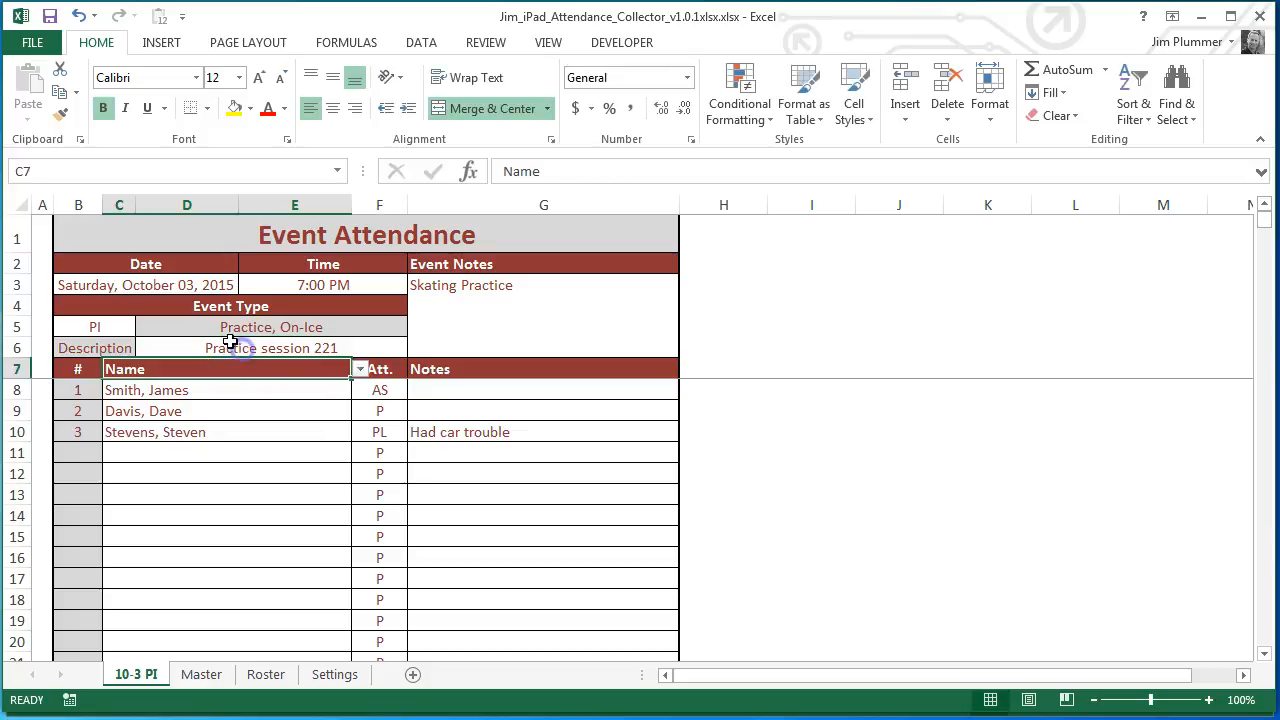
click(230, 343)
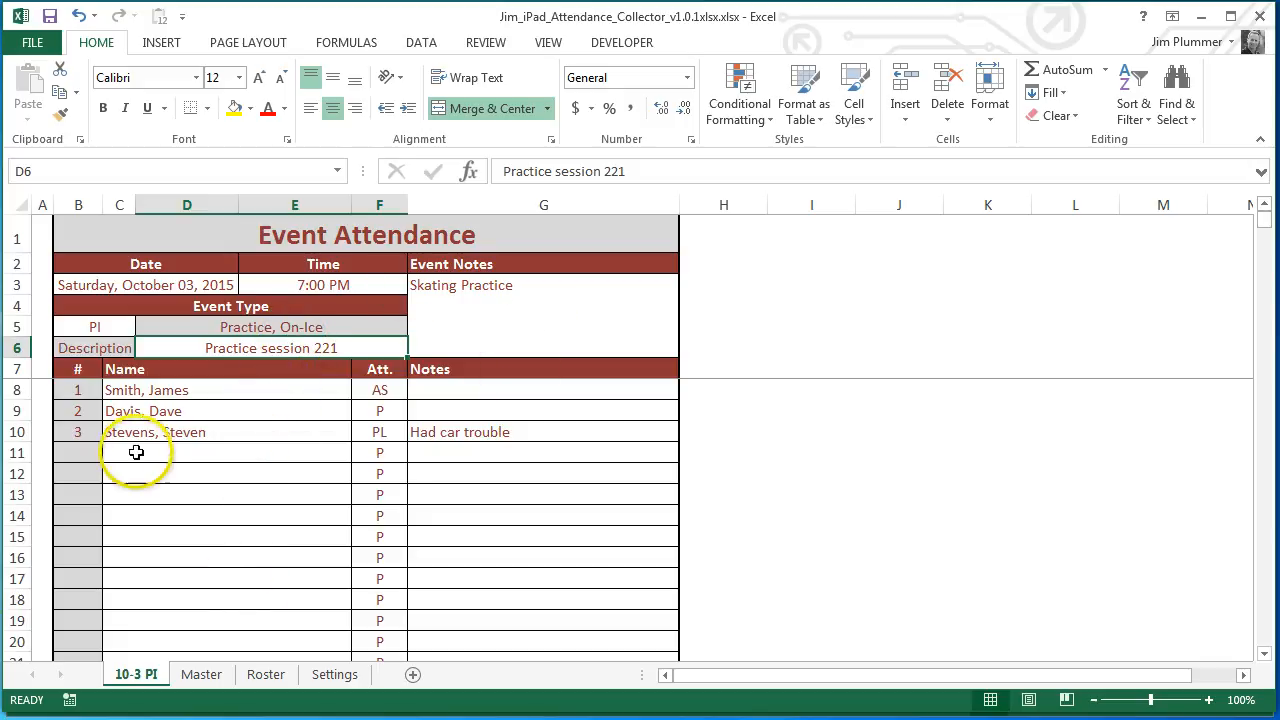
Step: Set the attendance code of player 2 to PL on the 10-3 PI sheet
click(382, 410)
click(414, 412)
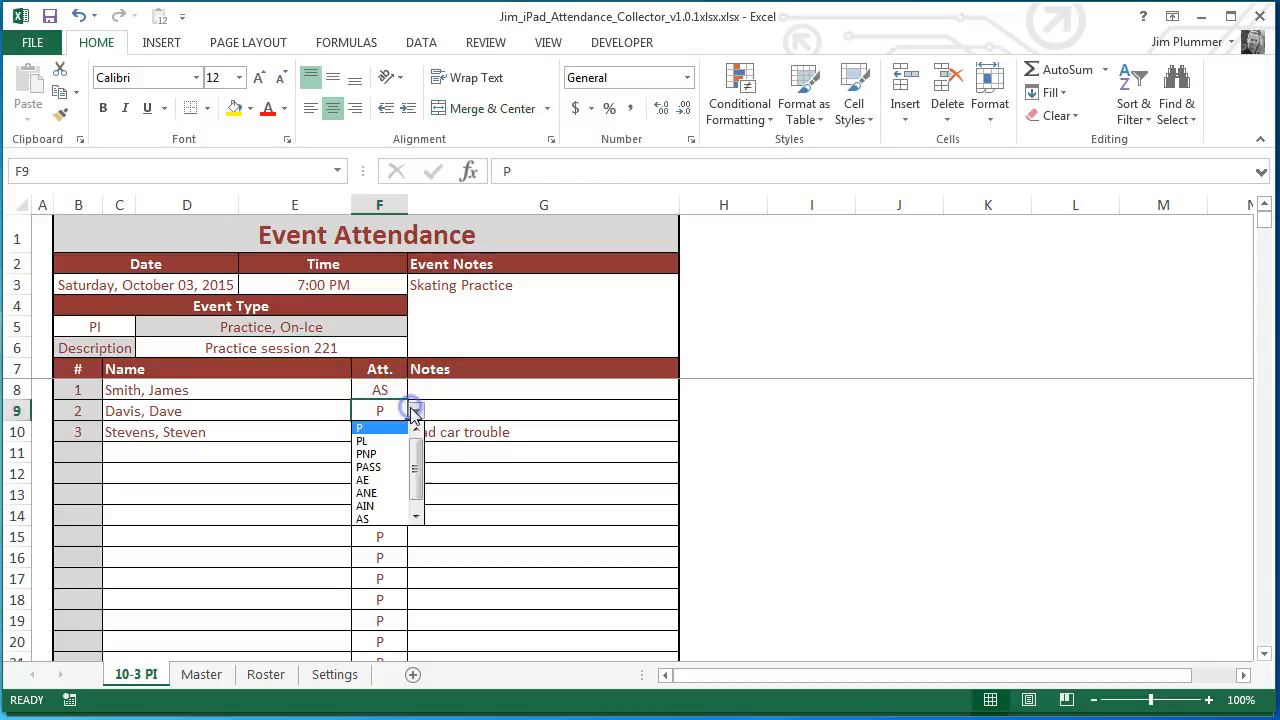
click(365, 441)
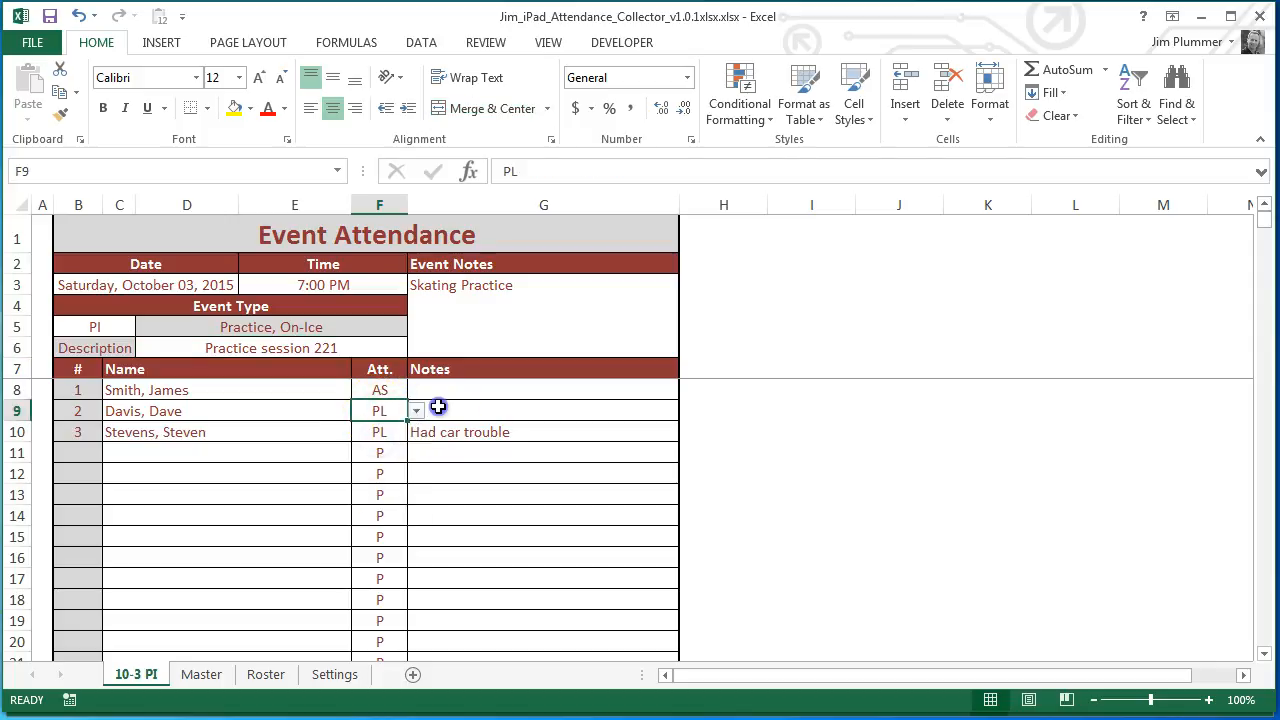
Step: Enter a note for player 2 saying which teammate the player rode with, correcting the misspelled surname
click(480, 413)
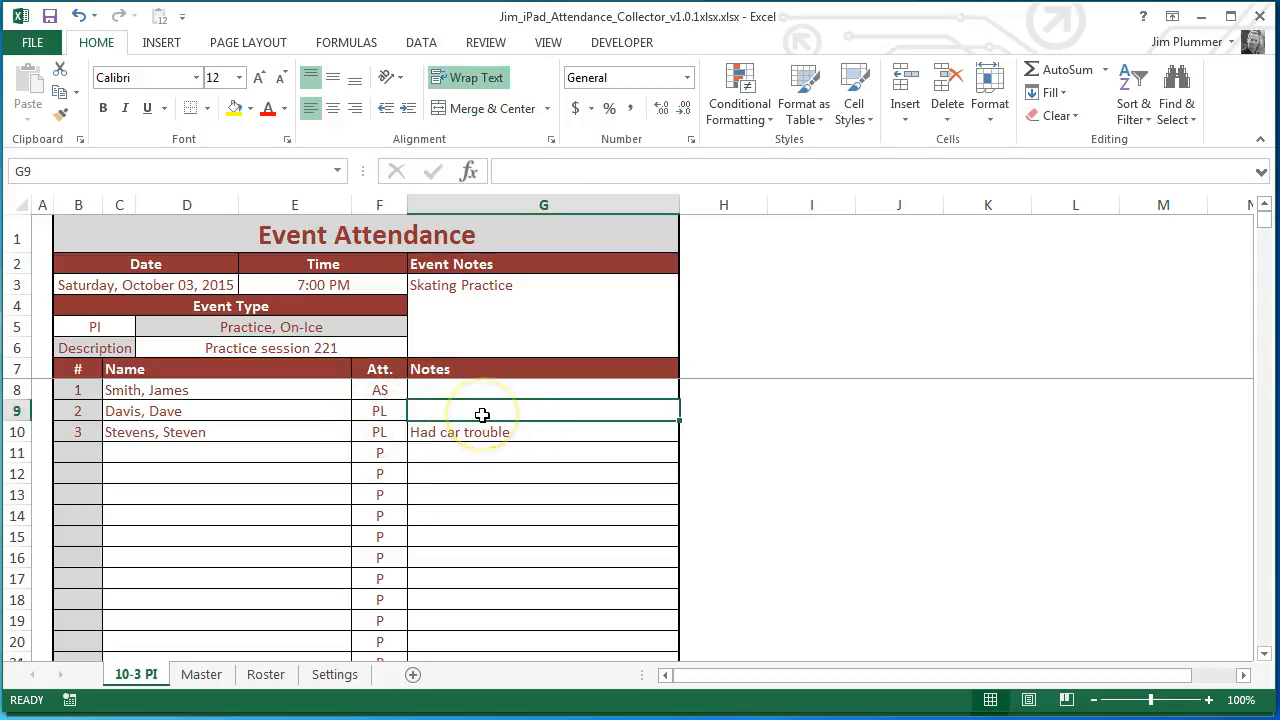
click(483, 414)
text(Ro)
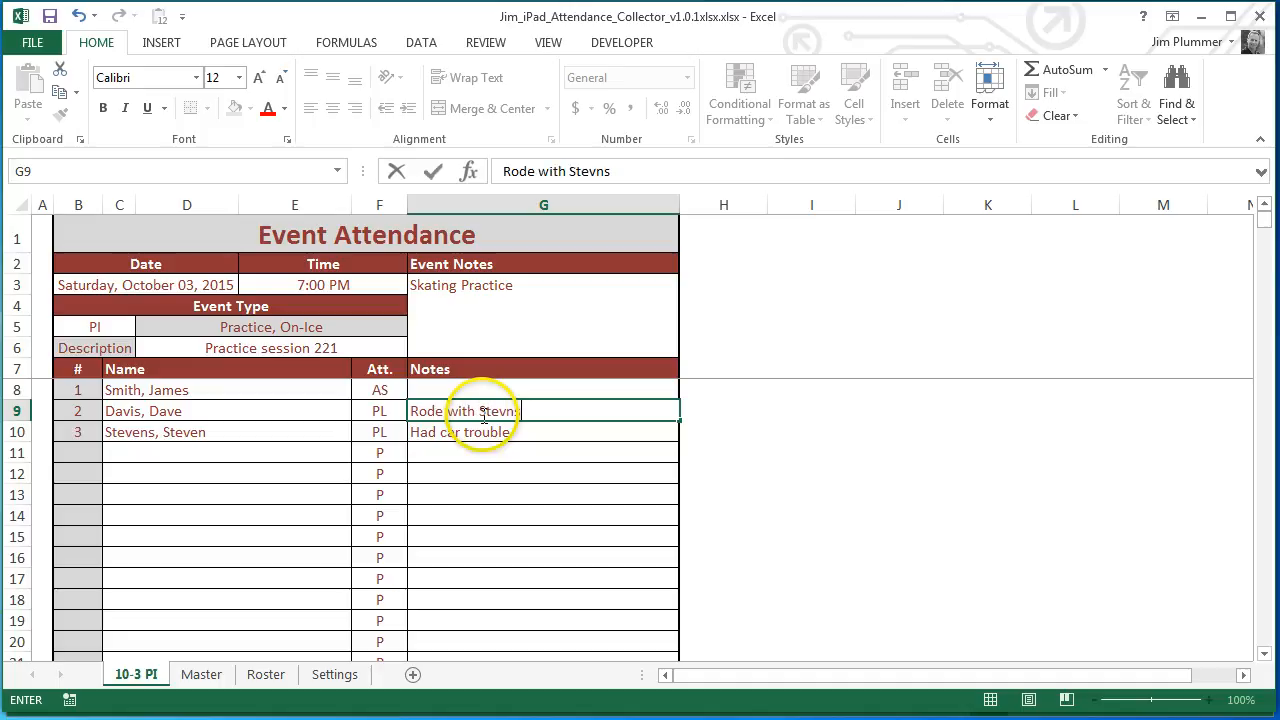
text(de with Stevns)
key(Return)
click(482, 414)
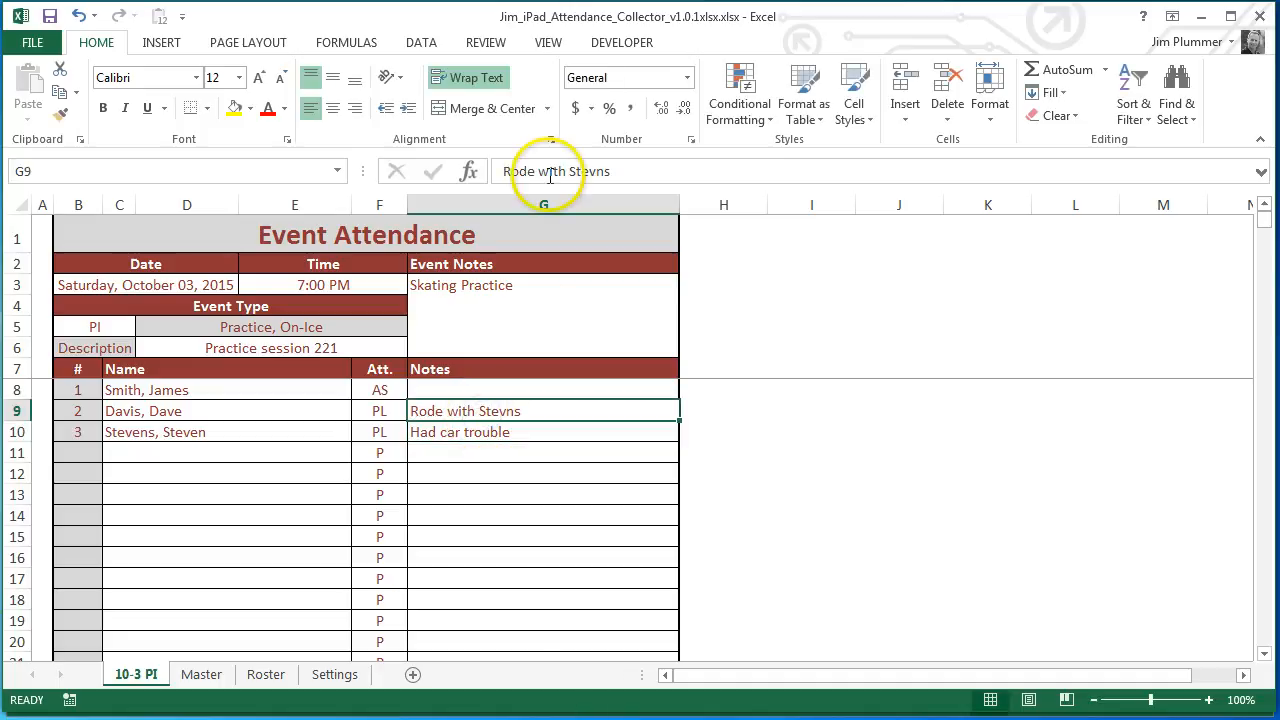
click(597, 171)
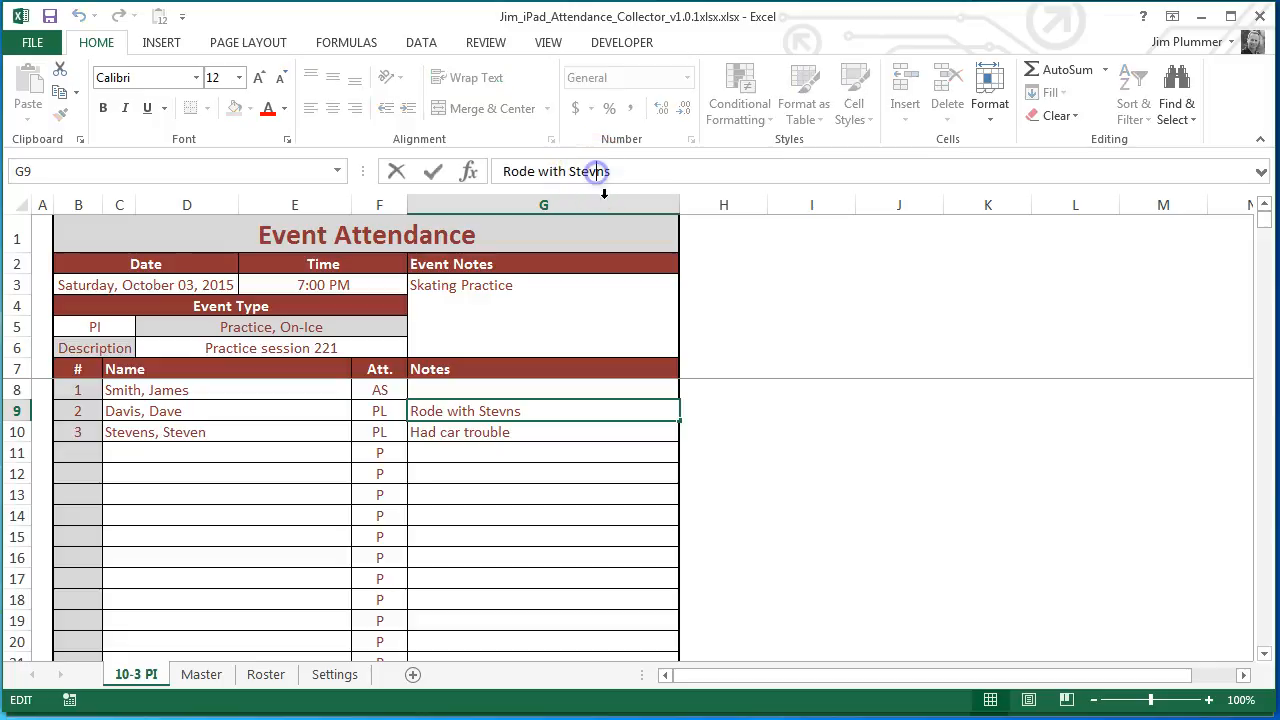
text(w)
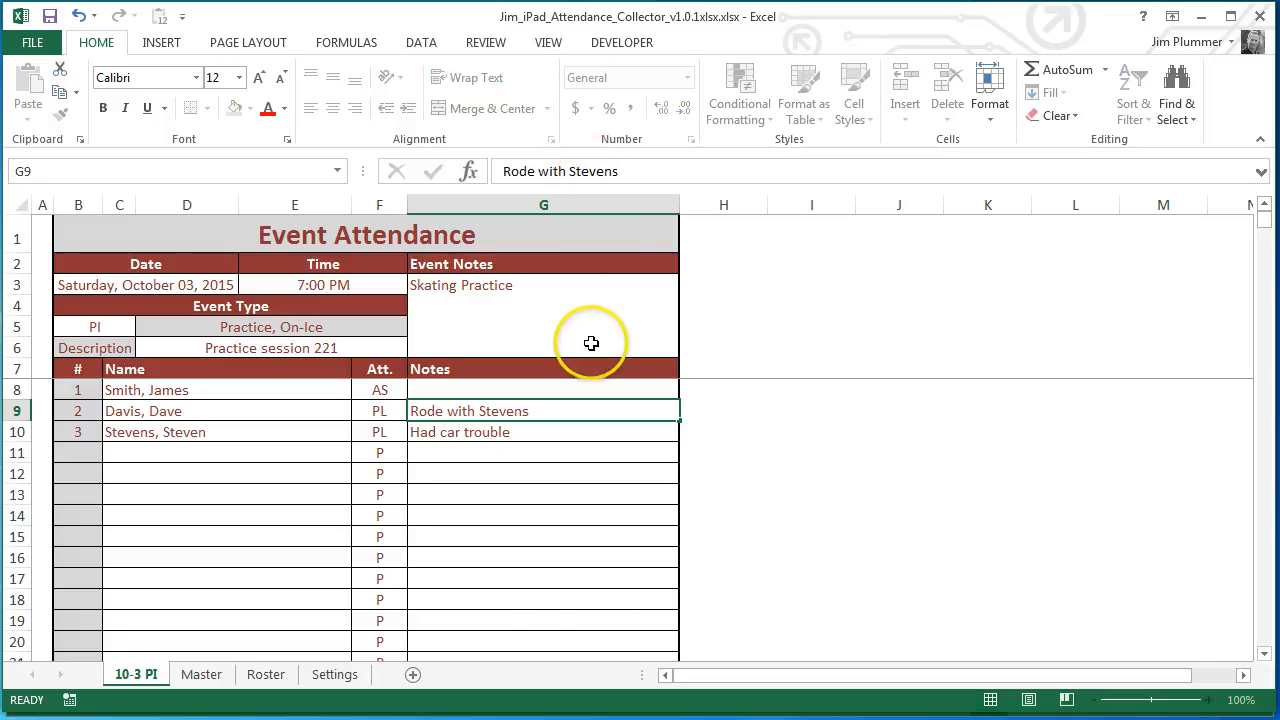
key(Return)
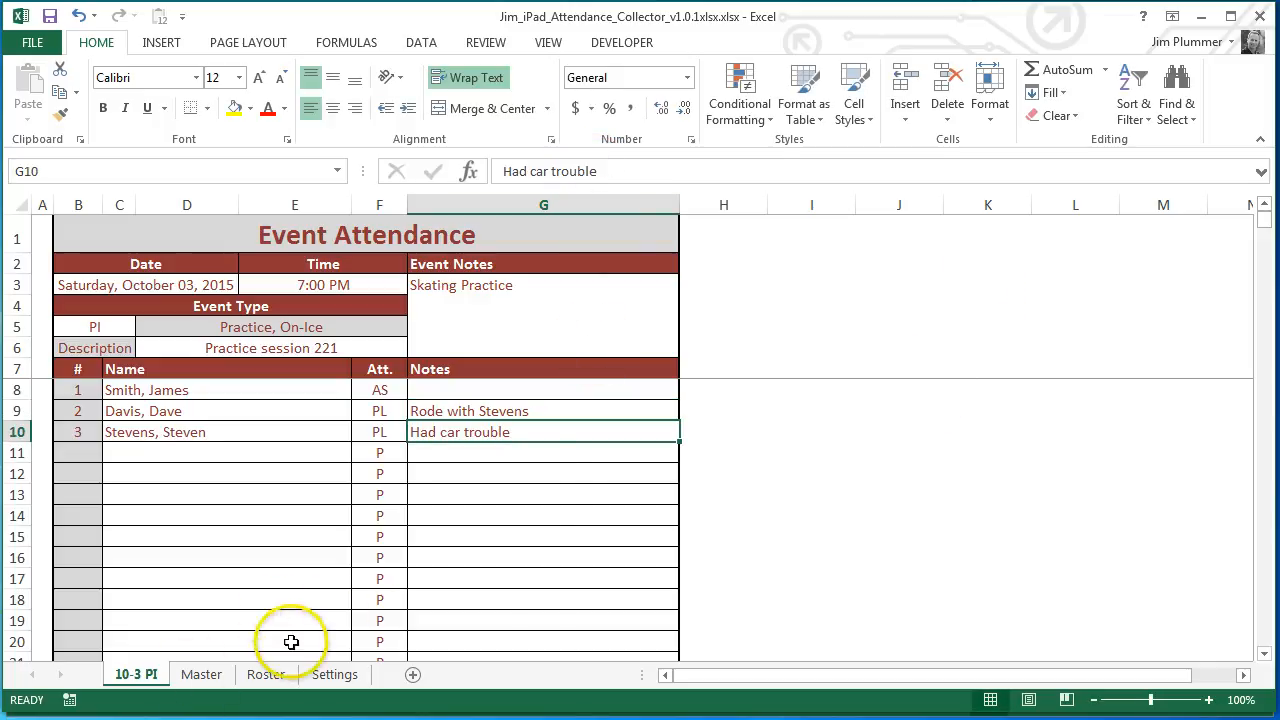
Step: Switch to the AttendanceTracker workbook and import the attendance again from the iPad Attendance Collector workbook
key(alt+Tab)
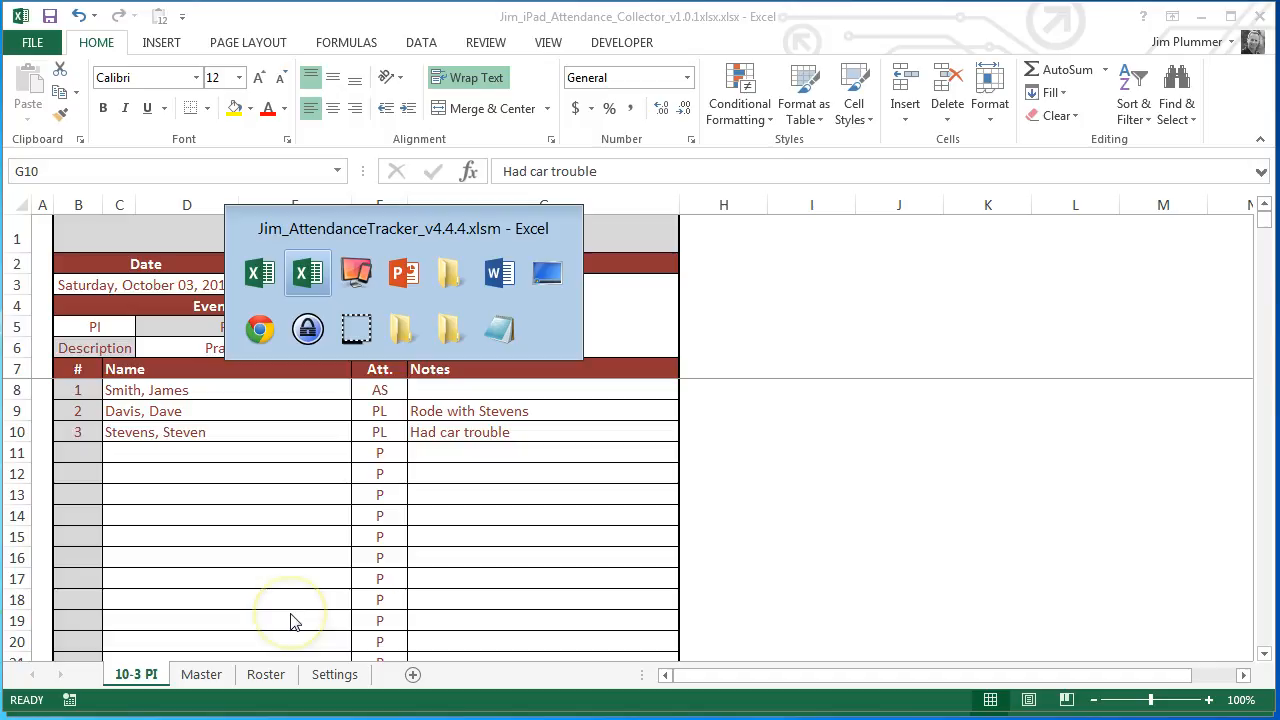
scroll(608, 471, down, 4)
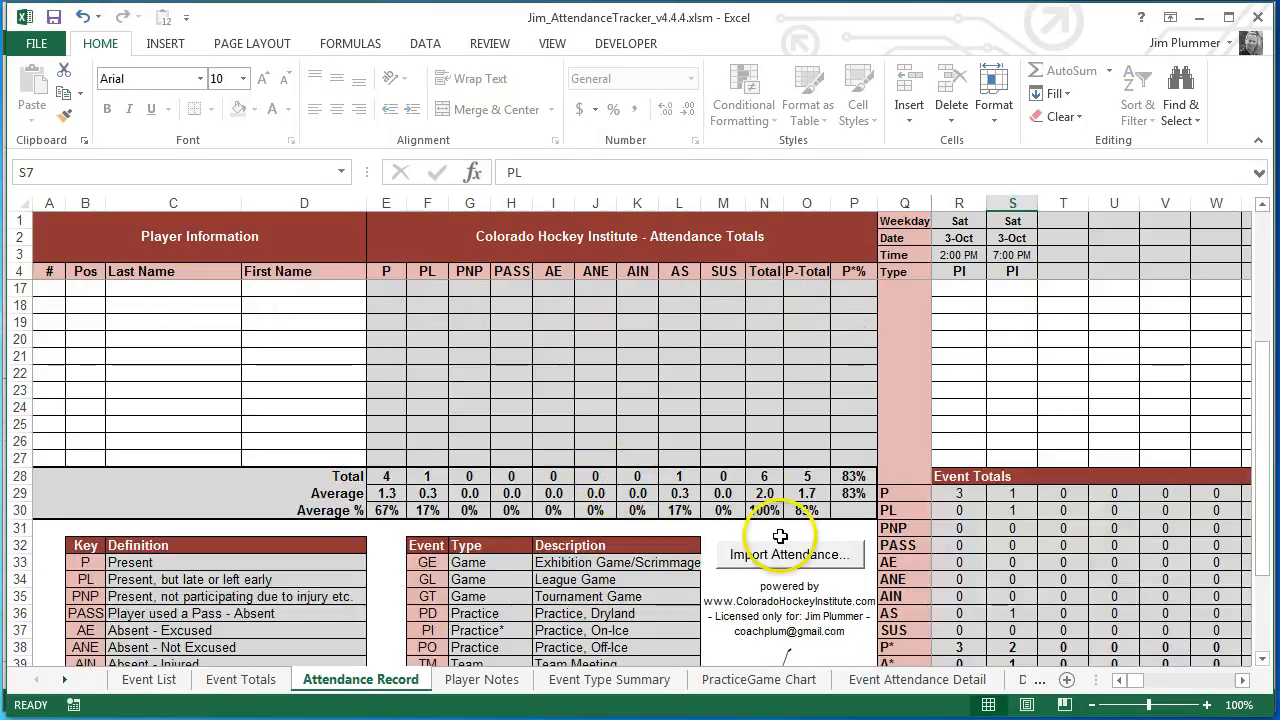
click(780, 537)
click(614, 296)
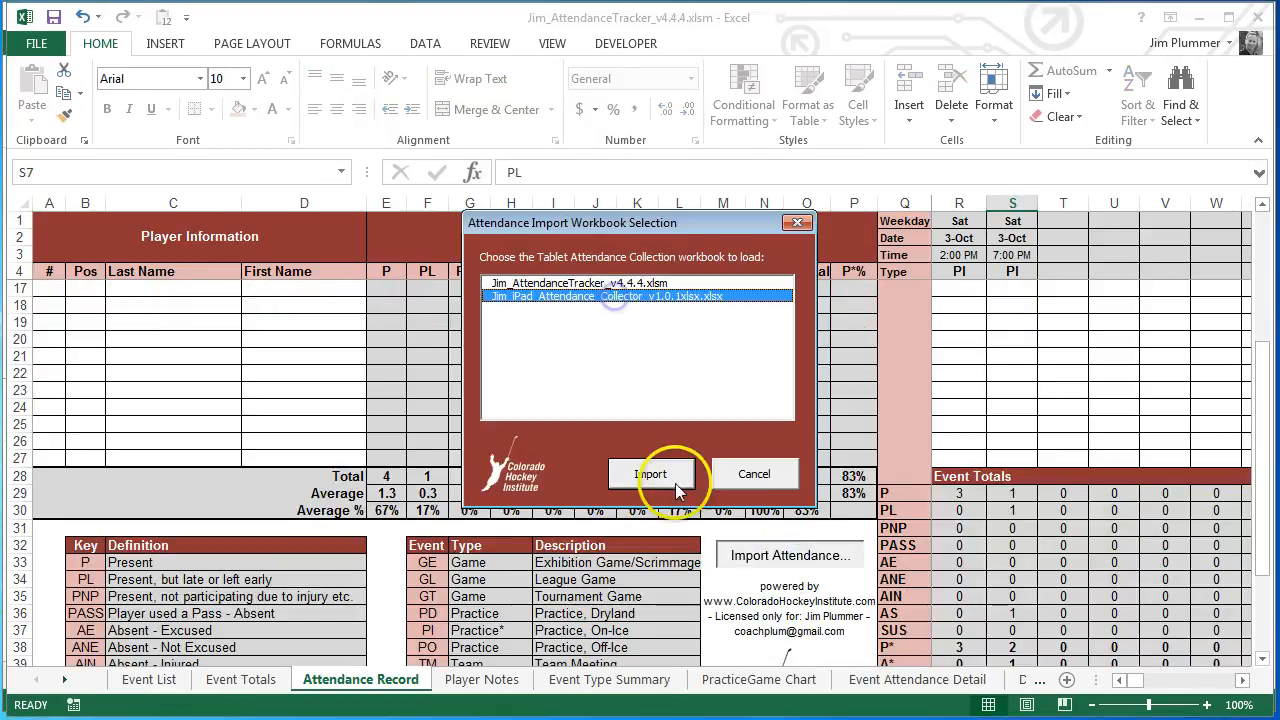
click(652, 474)
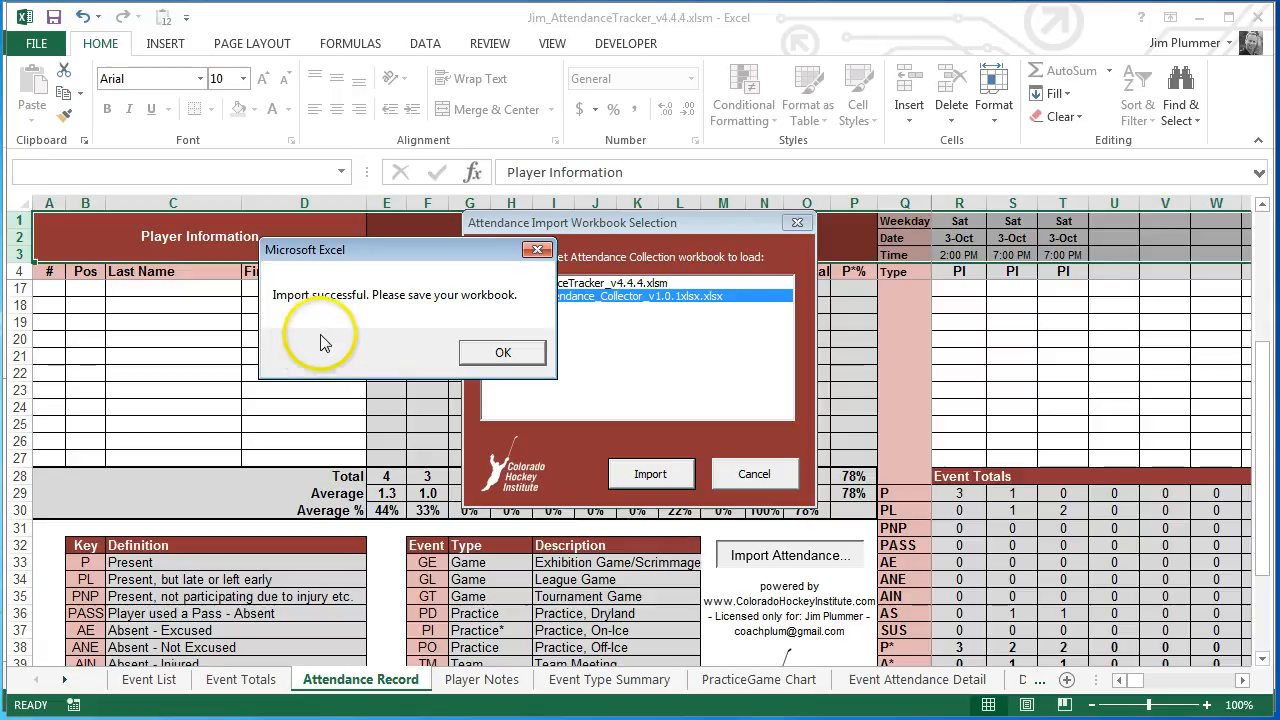
click(502, 350)
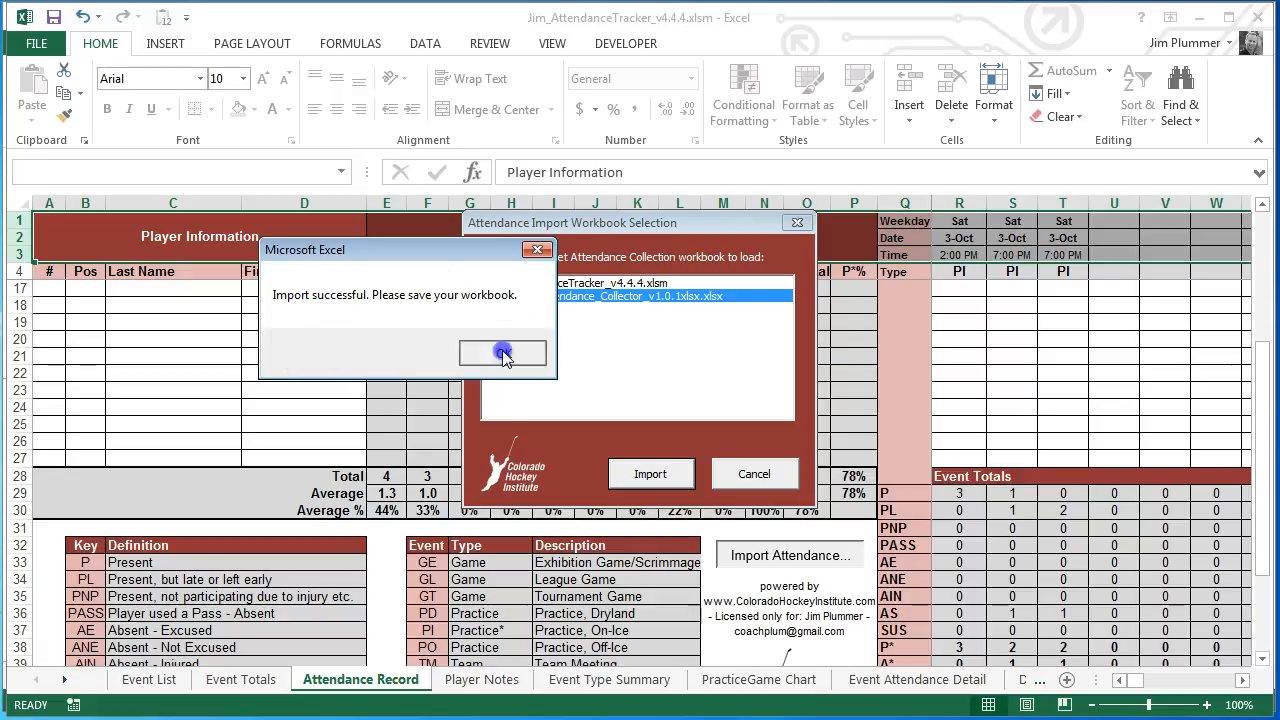
Step: Review the second imported 7:00 PM practice column on the Attendance Record sheet and its entry on the Event List sheet
scroll(513, 433, up, 4)
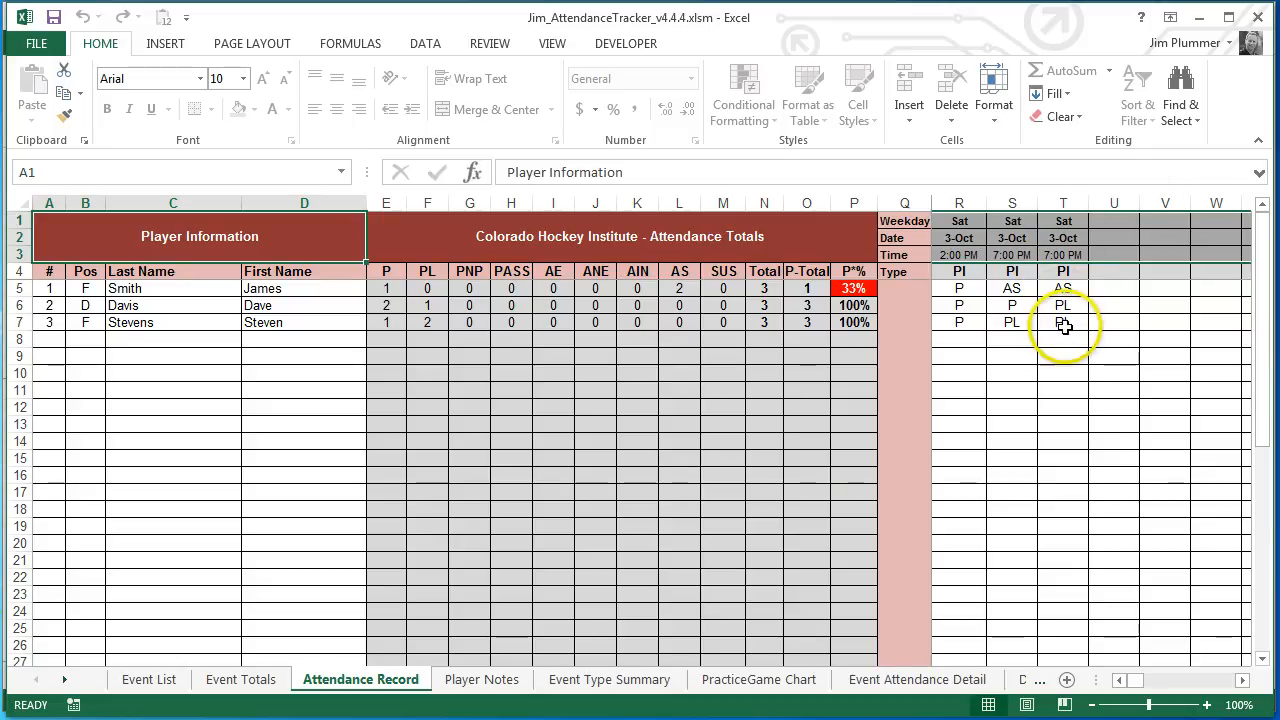
drag(1063, 222, 1066, 320)
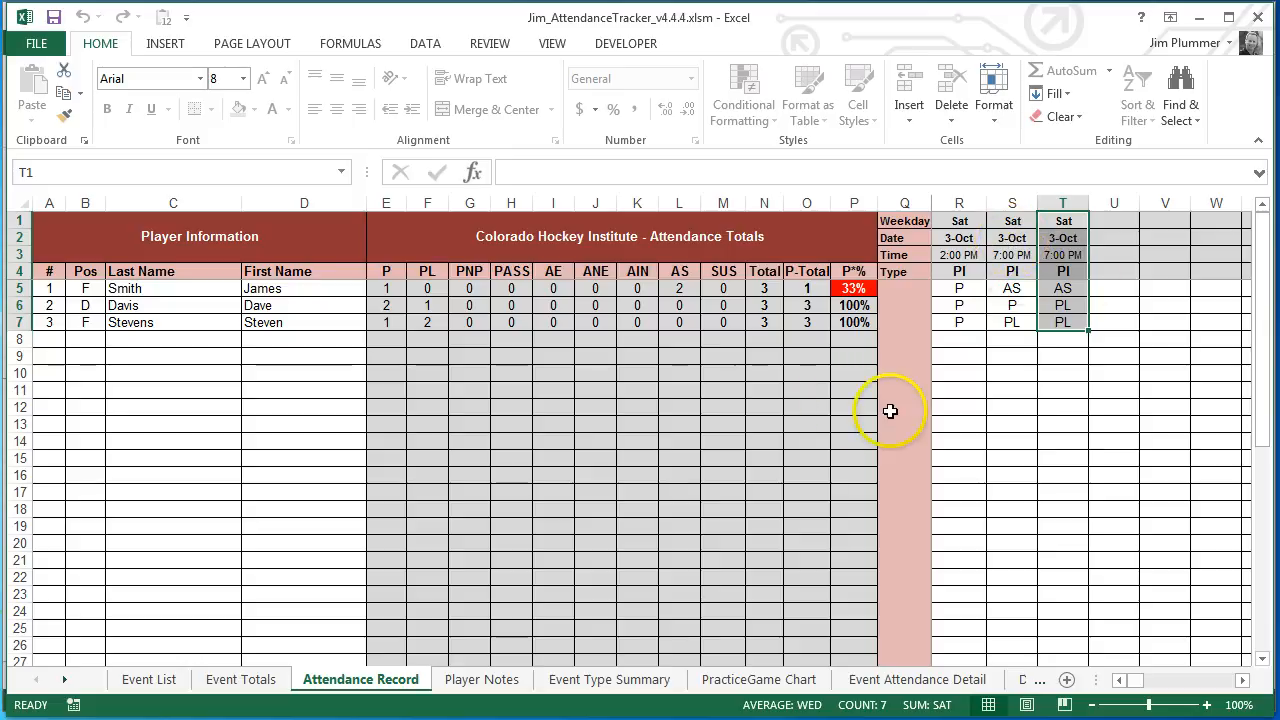
click(160, 679)
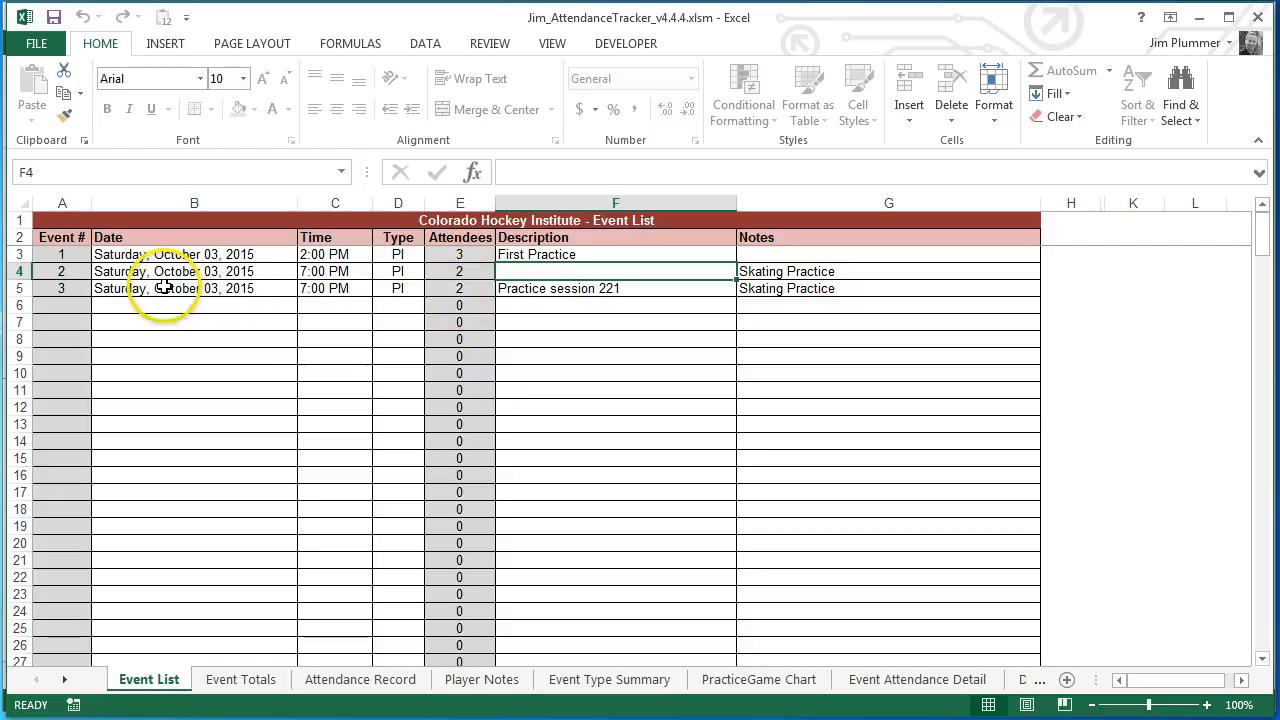
Step: Clear the date, time, type, description and notes of event 3 on the Event List sheet
drag(129, 291, 383, 290)
key(Delete)
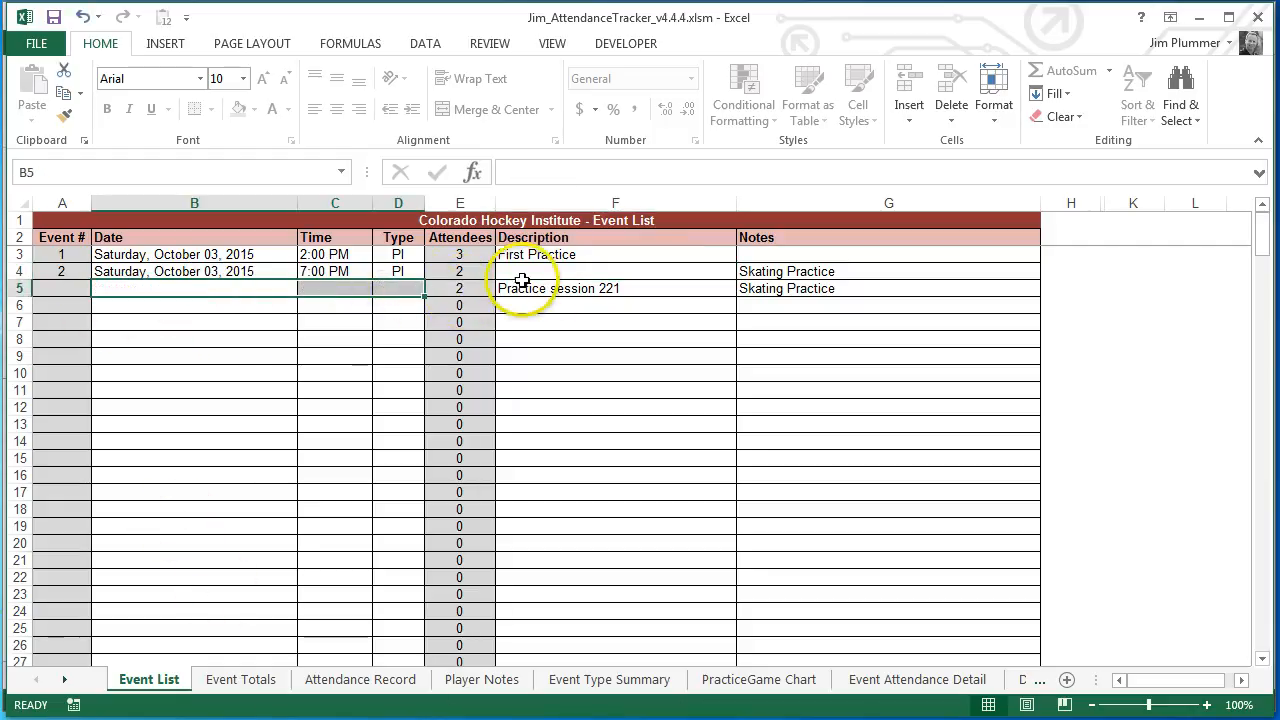
click(534, 288)
key(Delete)
click(770, 290)
key(Delete)
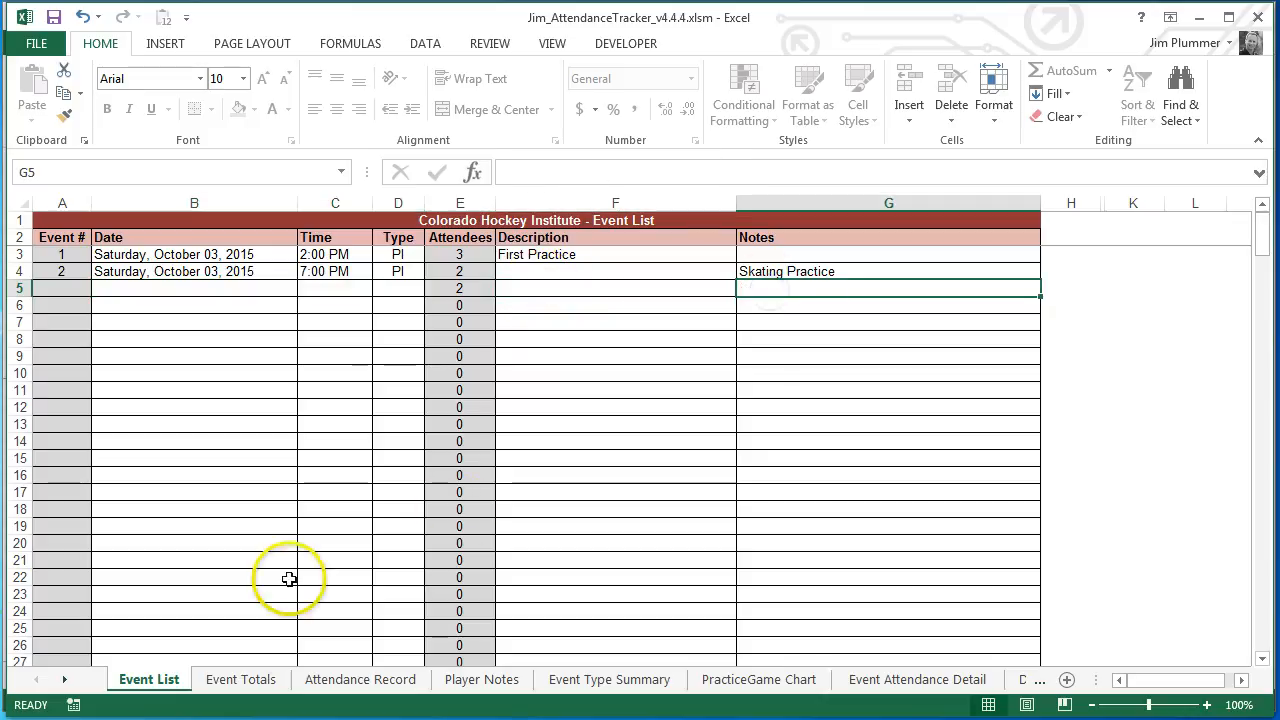
Step: Delete the three players' attendance codes in column T of the Attendance Record sheet
click(260, 679)
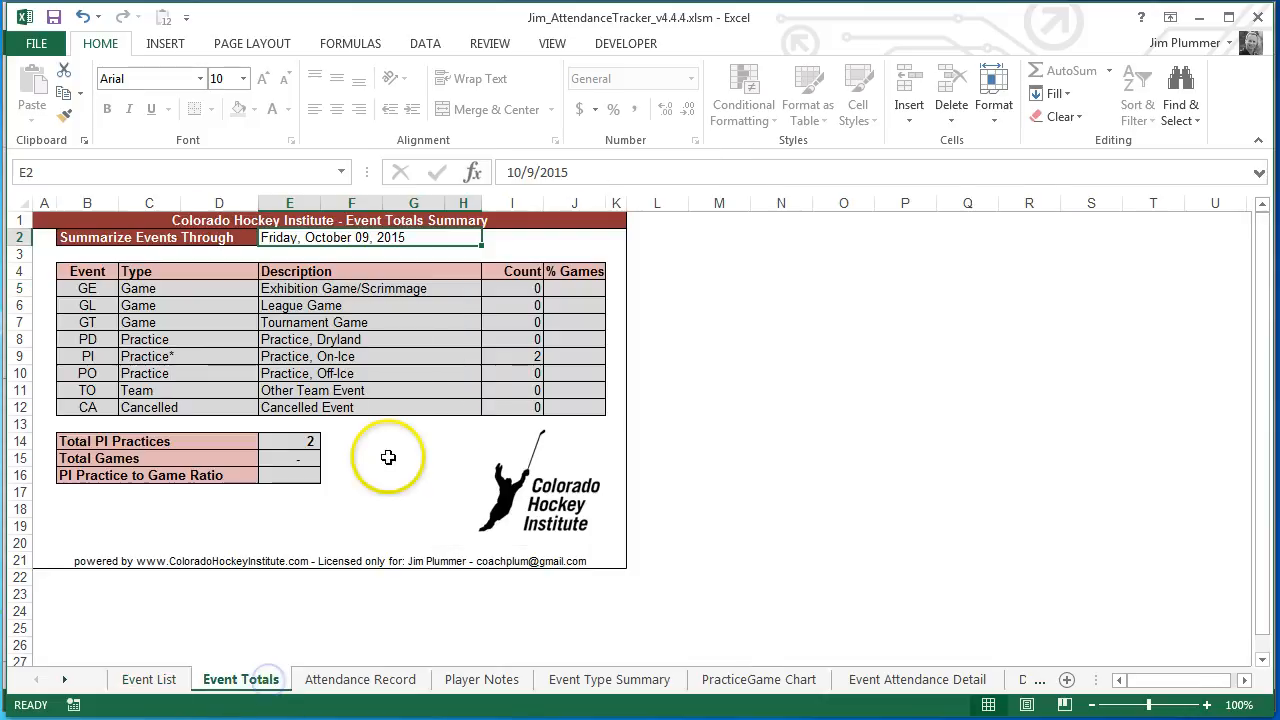
click(400, 680)
drag(1068, 289, 1069, 318)
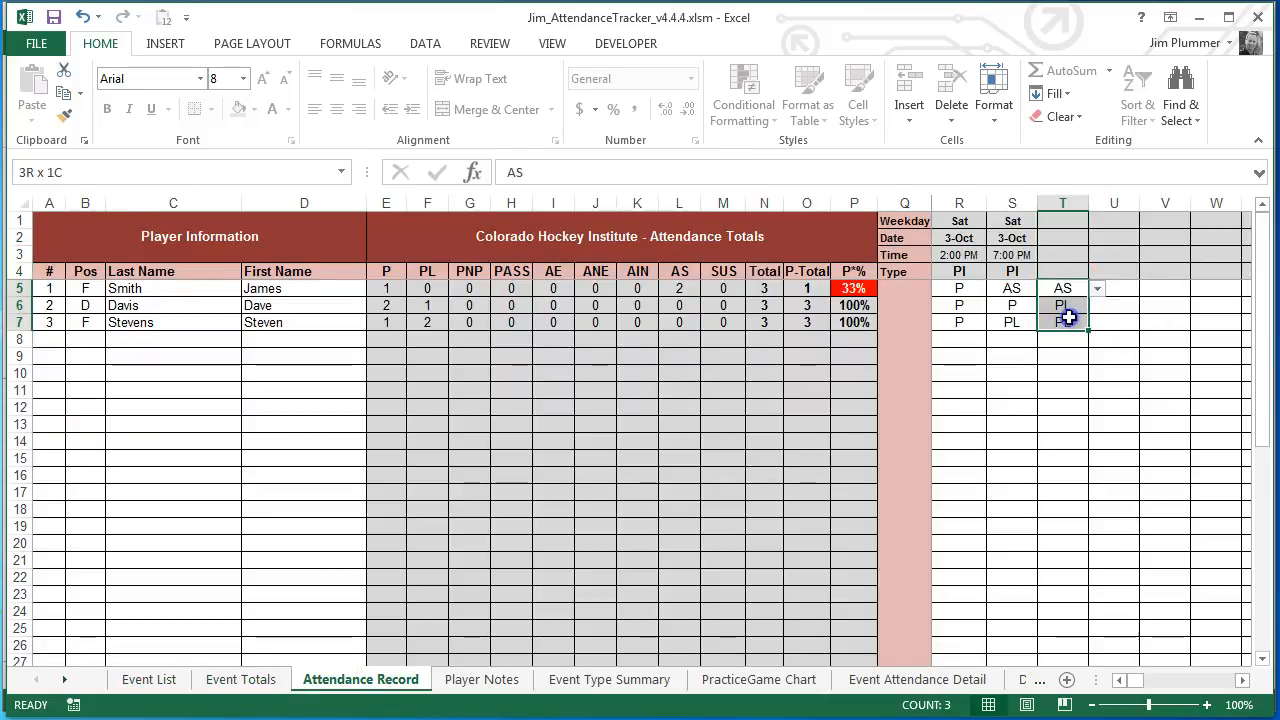
key(Delete)
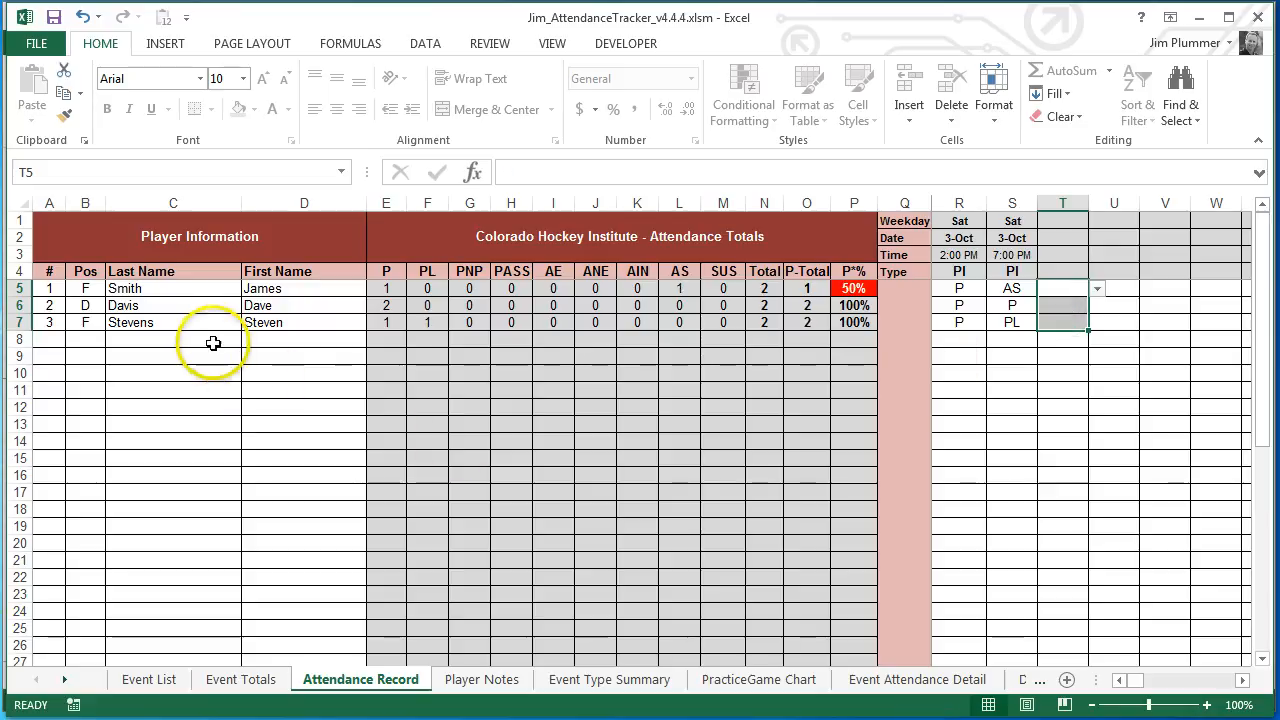
click(263, 324)
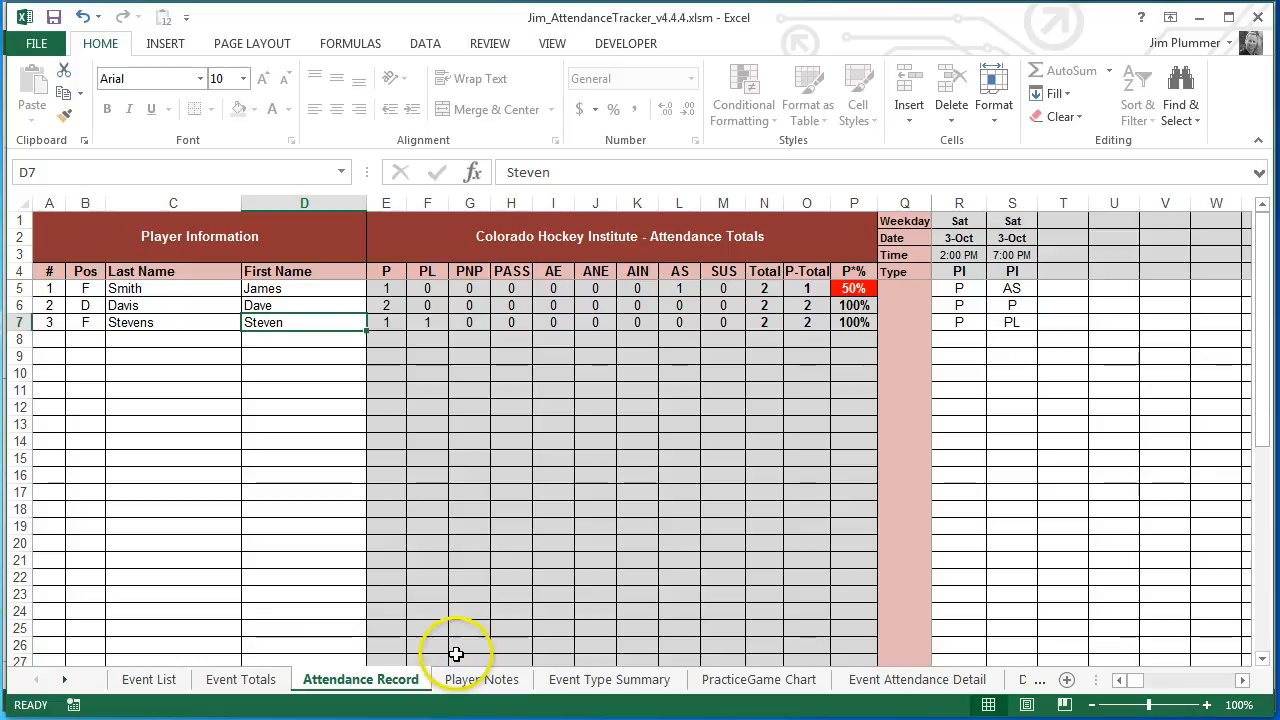
Step: Clear the event description on the 10-3 PI sheet of the iPad Attendance Collector workbook and return to the AttendanceTracker workbook
key(alt+Tab)
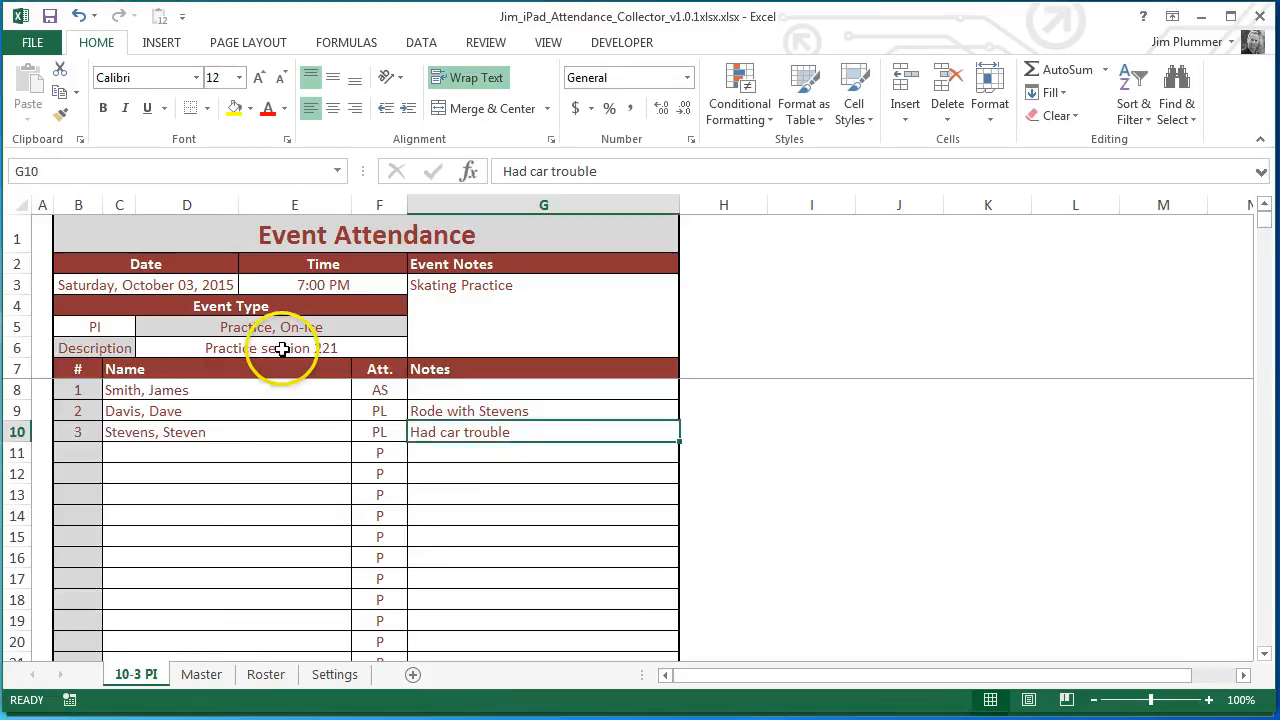
click(281, 348)
key(Delete)
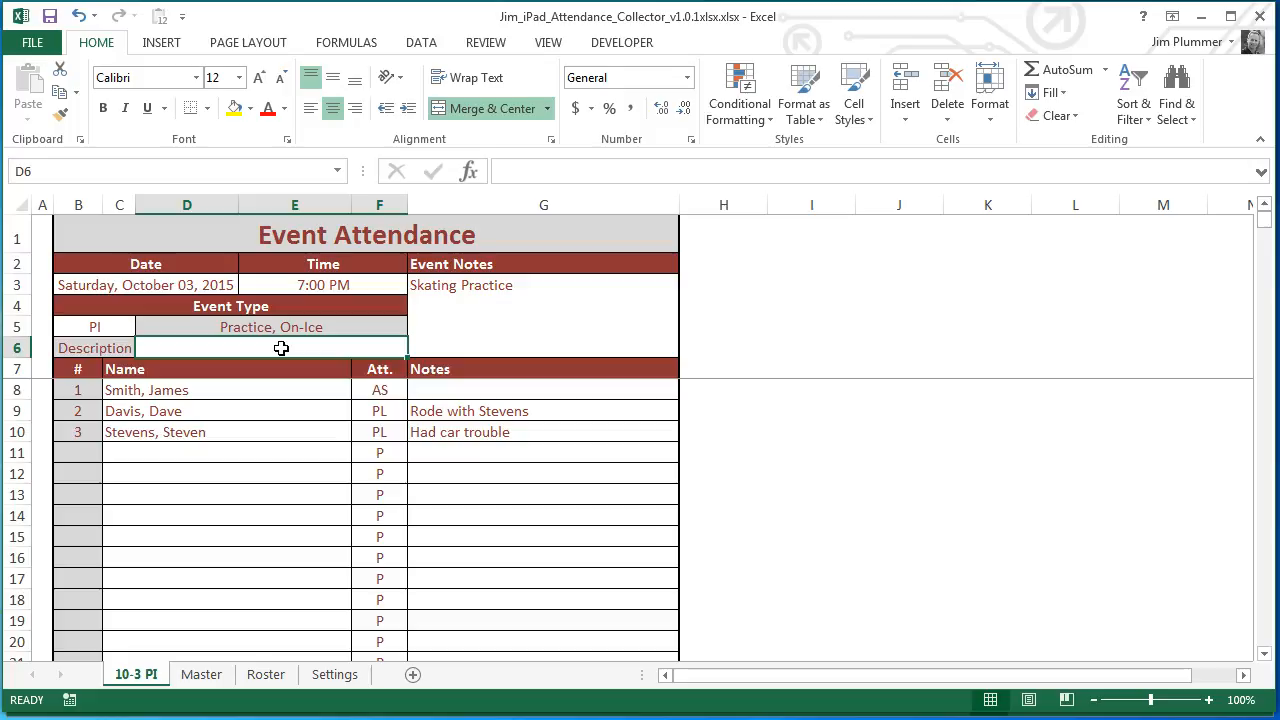
key(Up)
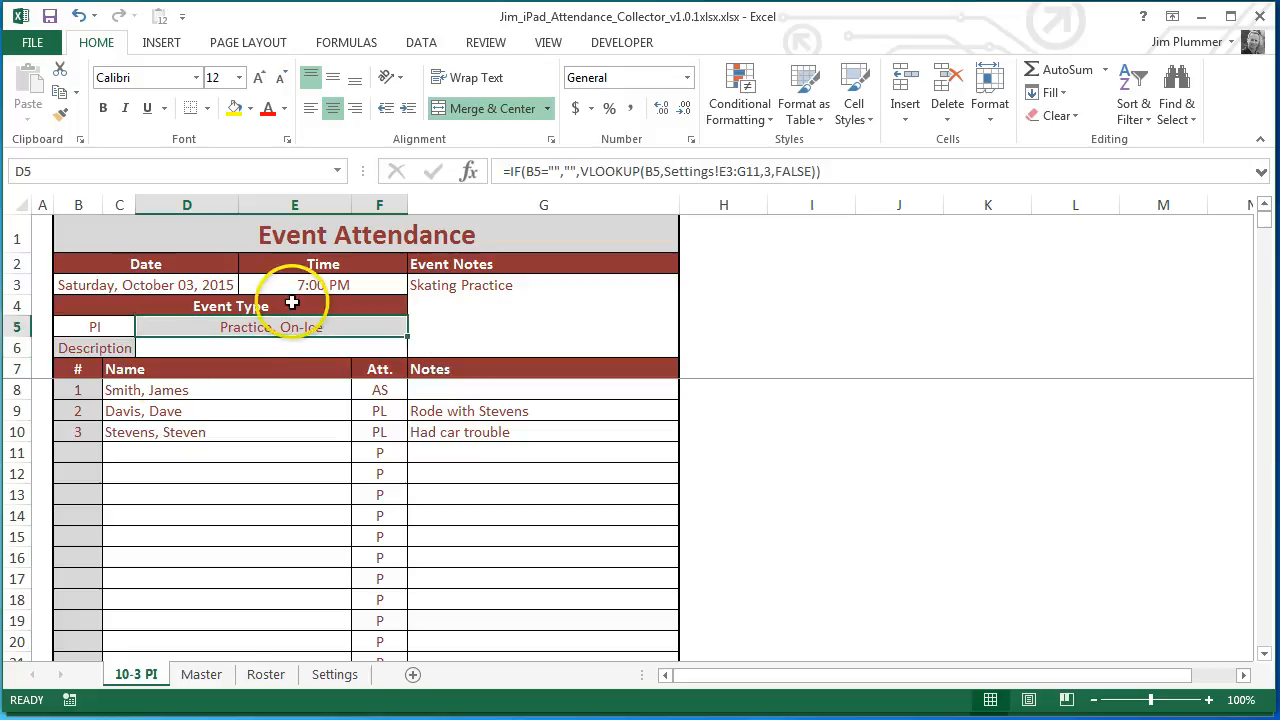
key(alt+Tab)
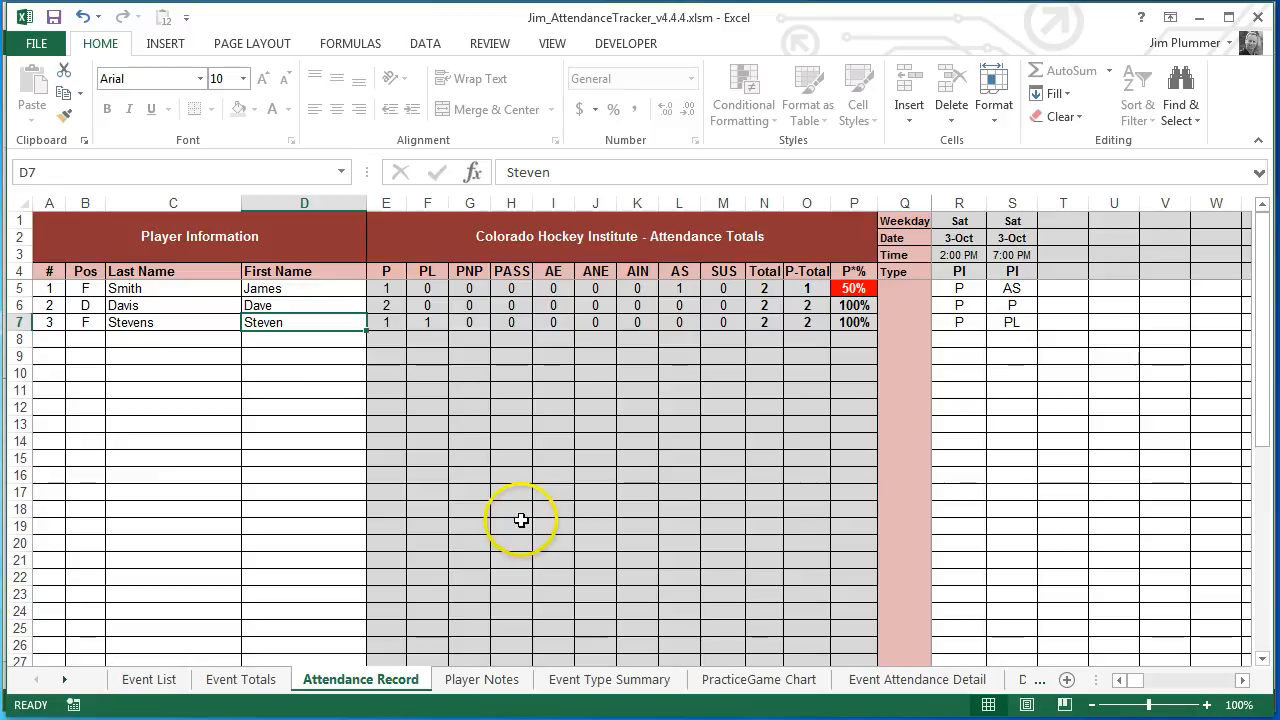
Step: Import attendance from the iPad Attendance Collector workbook, replacing the recorded attendance of the 10/3/2015 07:00 PM event
scroll(510, 510, down, 5)
click(800, 506)
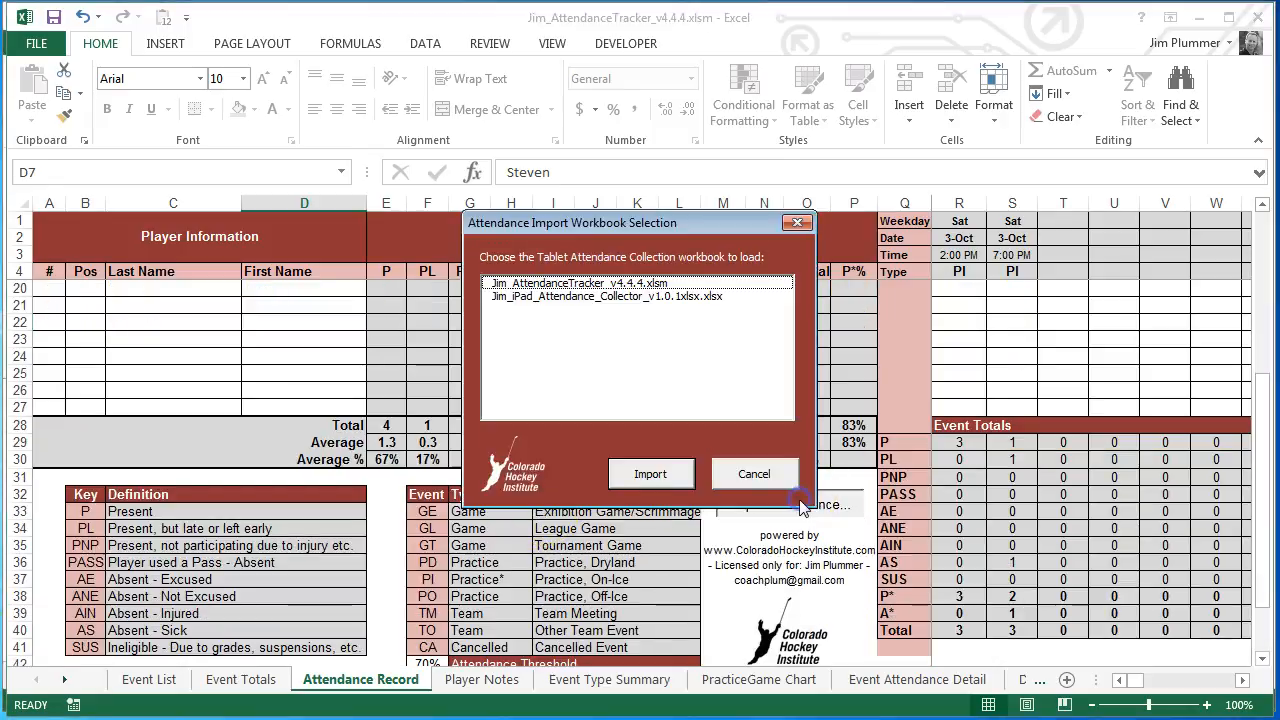
click(593, 296)
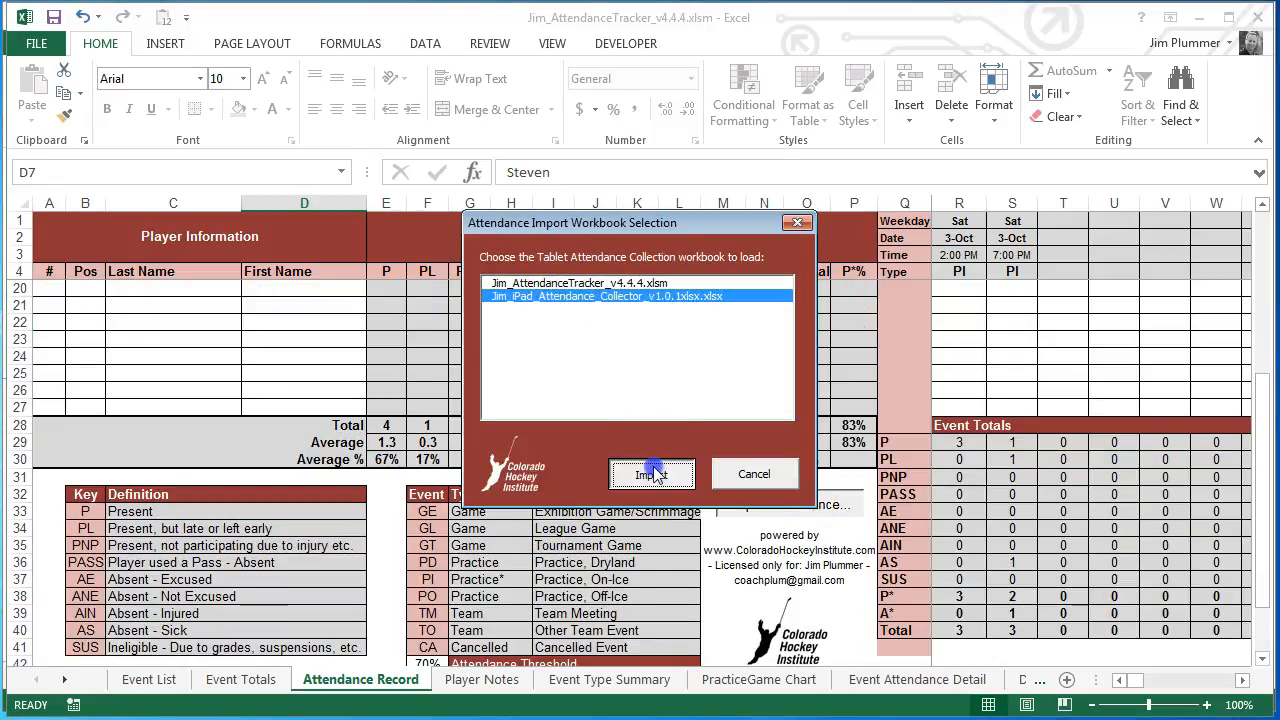
click(652, 474)
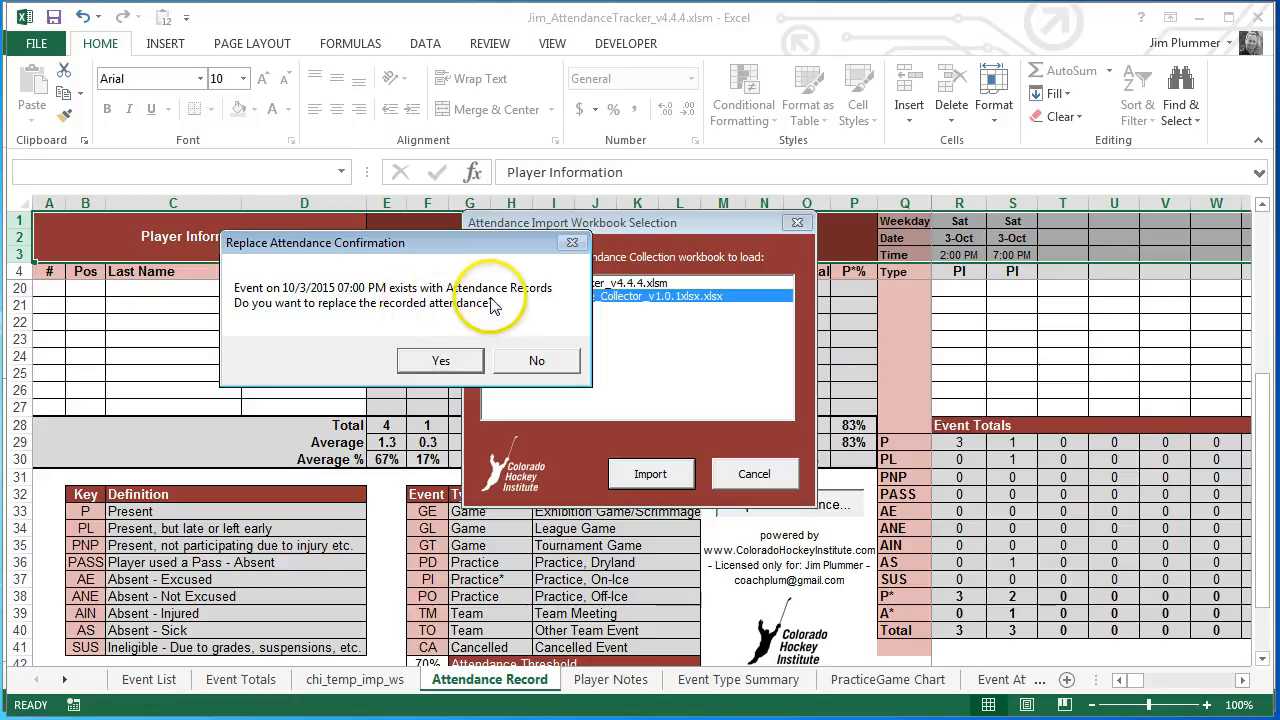
click(435, 362)
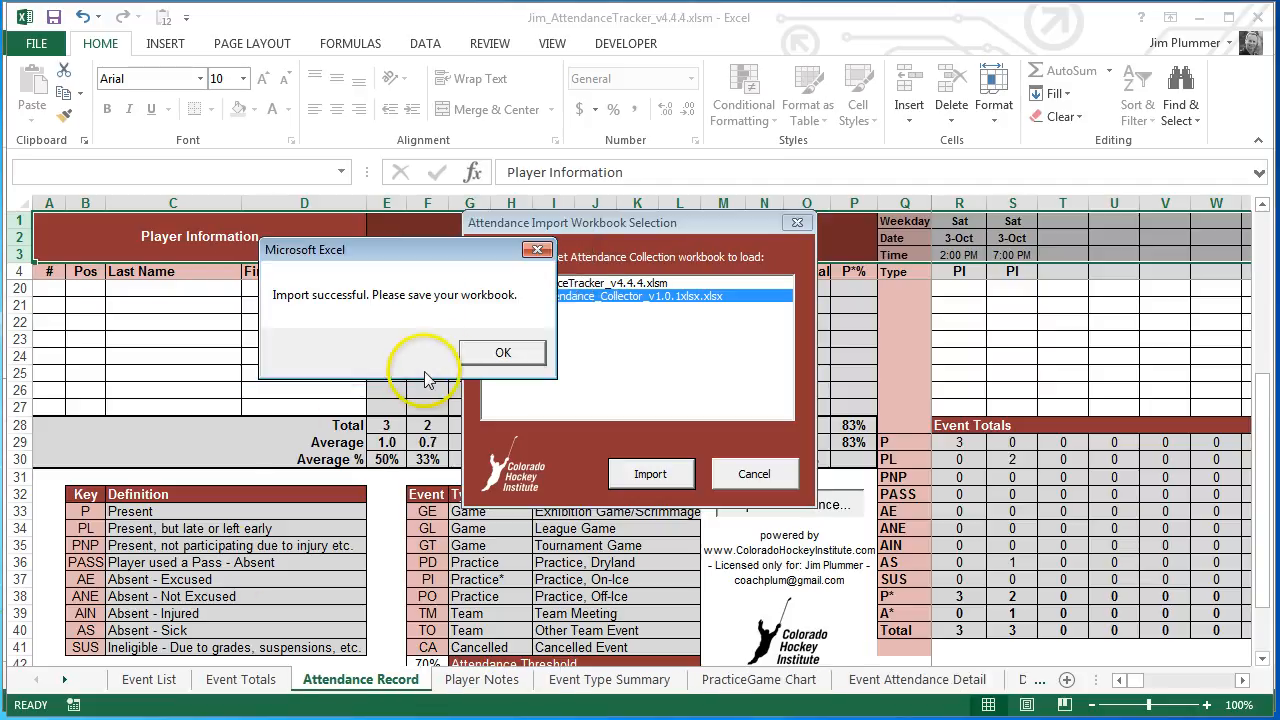
click(493, 354)
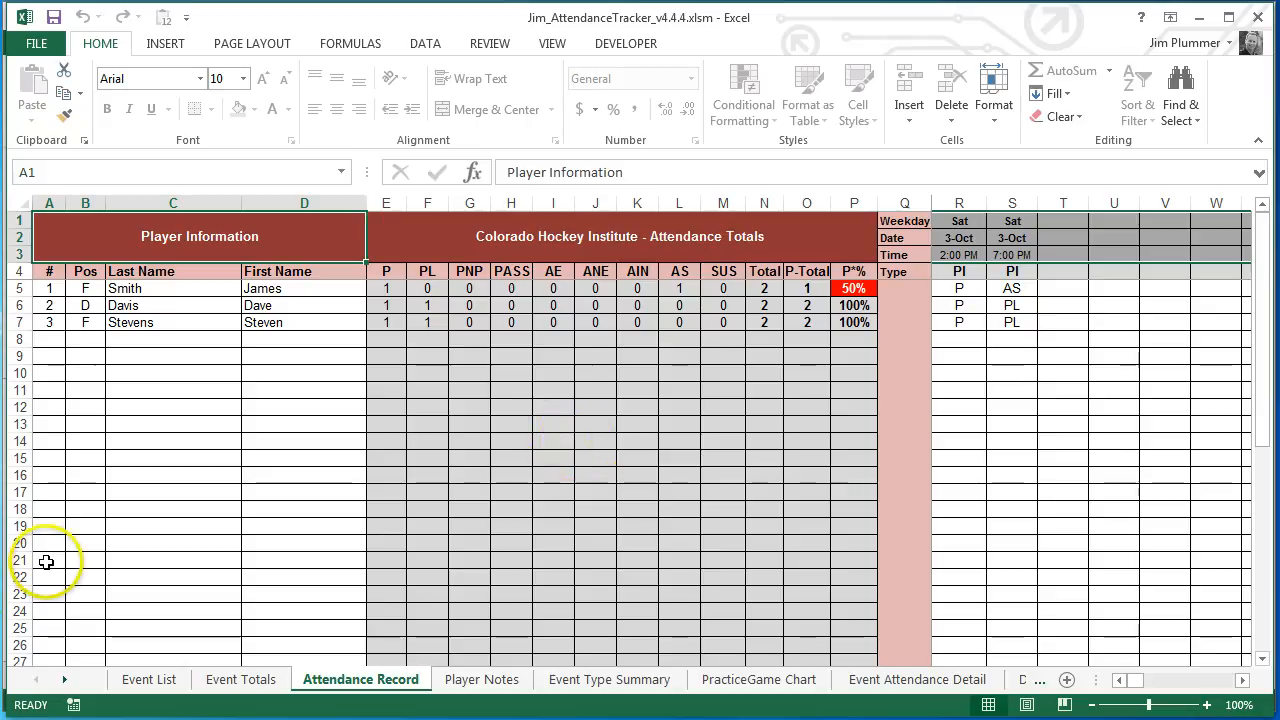
Step: In the iPad Attendance Collector workbook, create a copy of the 10-3 PI sheet before the original
key(alt+Tab)
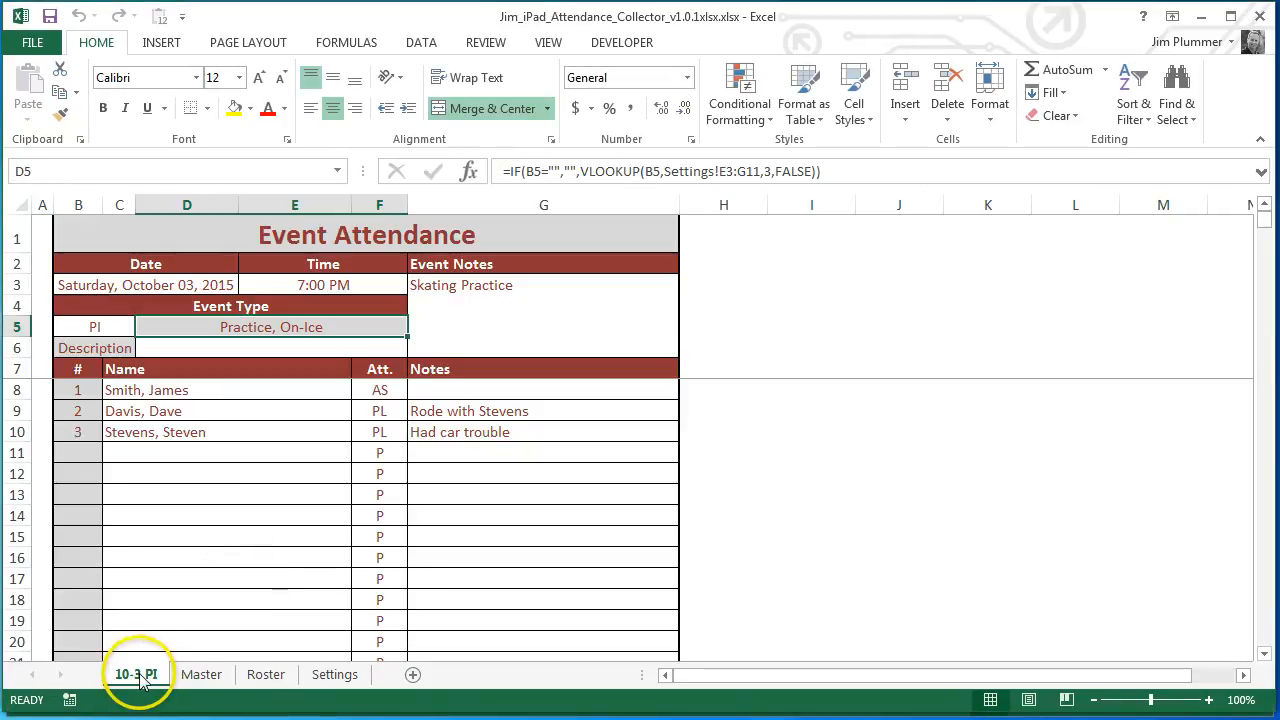
right_click(141, 678)
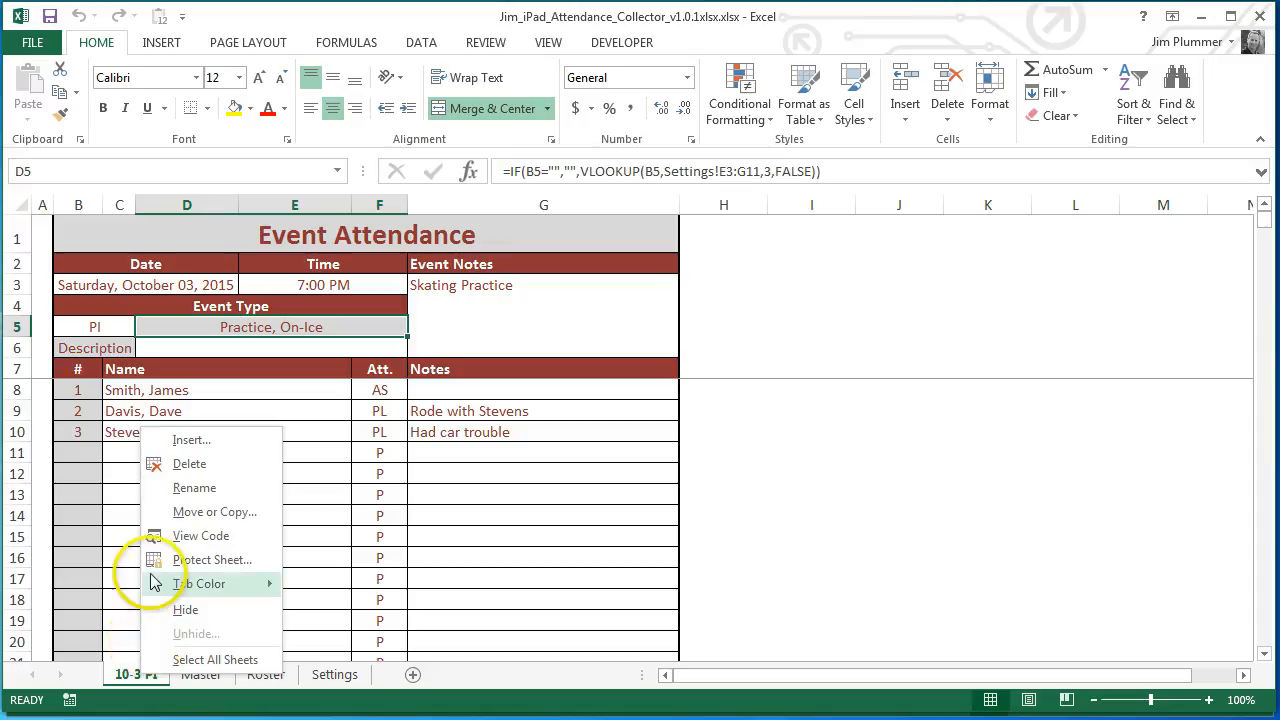
click(214, 512)
click(92, 586)
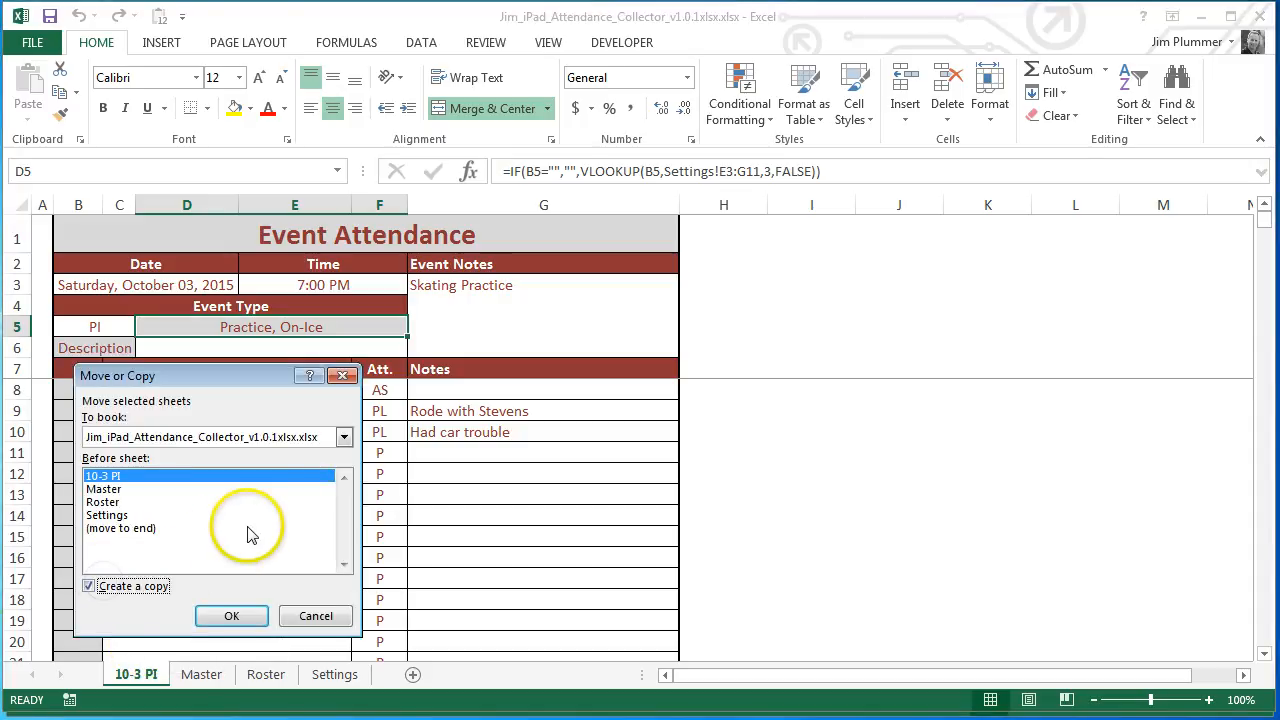
click(229, 612)
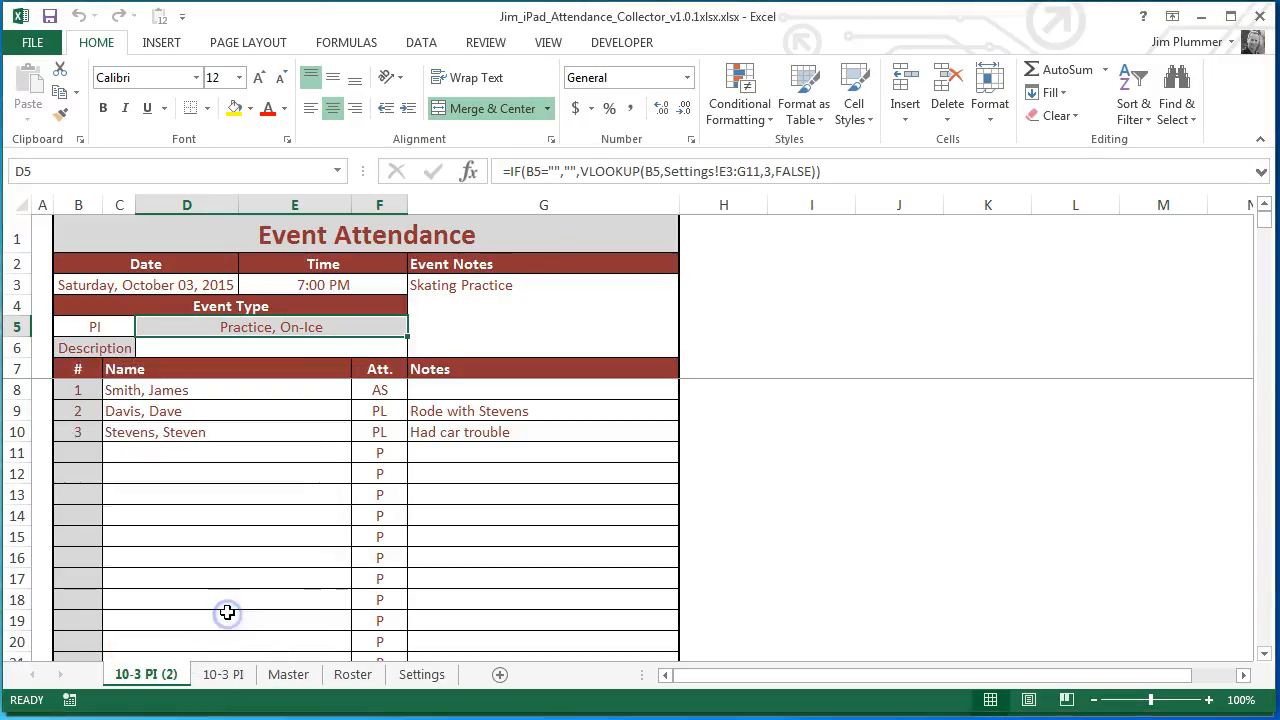
Step: Rename the copied sheet as 10-3 TM
double_click(166, 676)
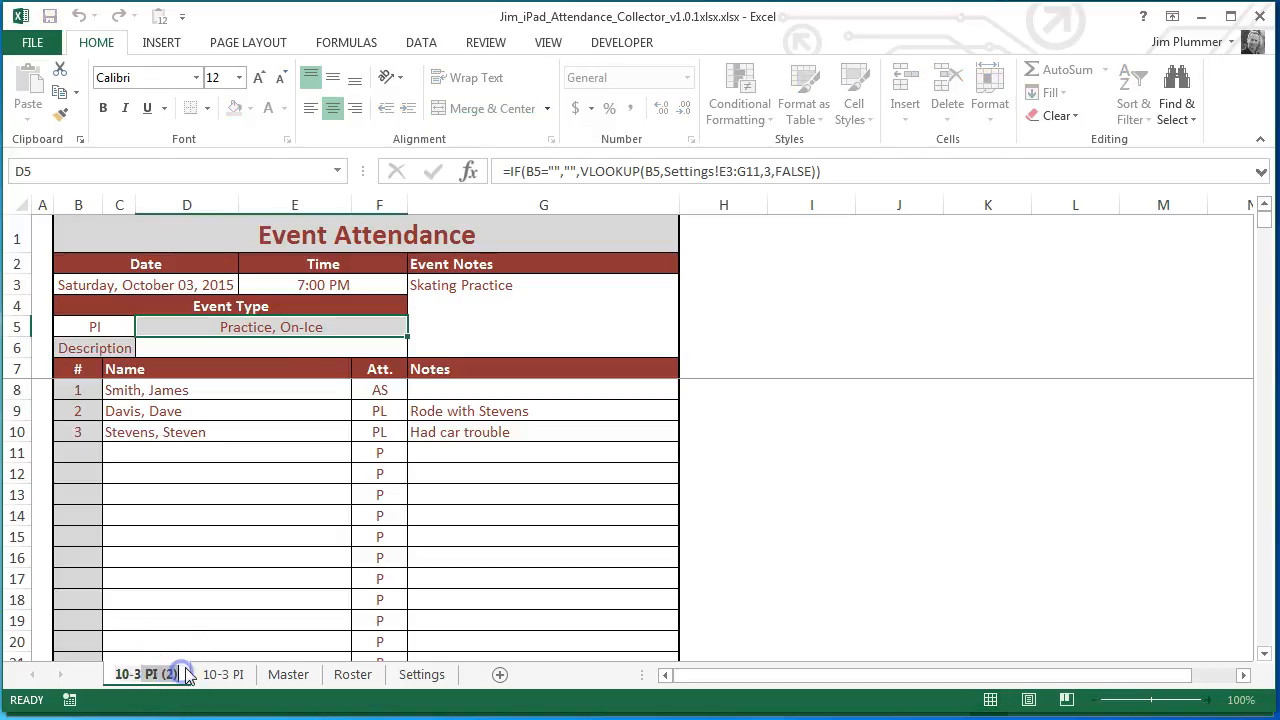
text(TM)
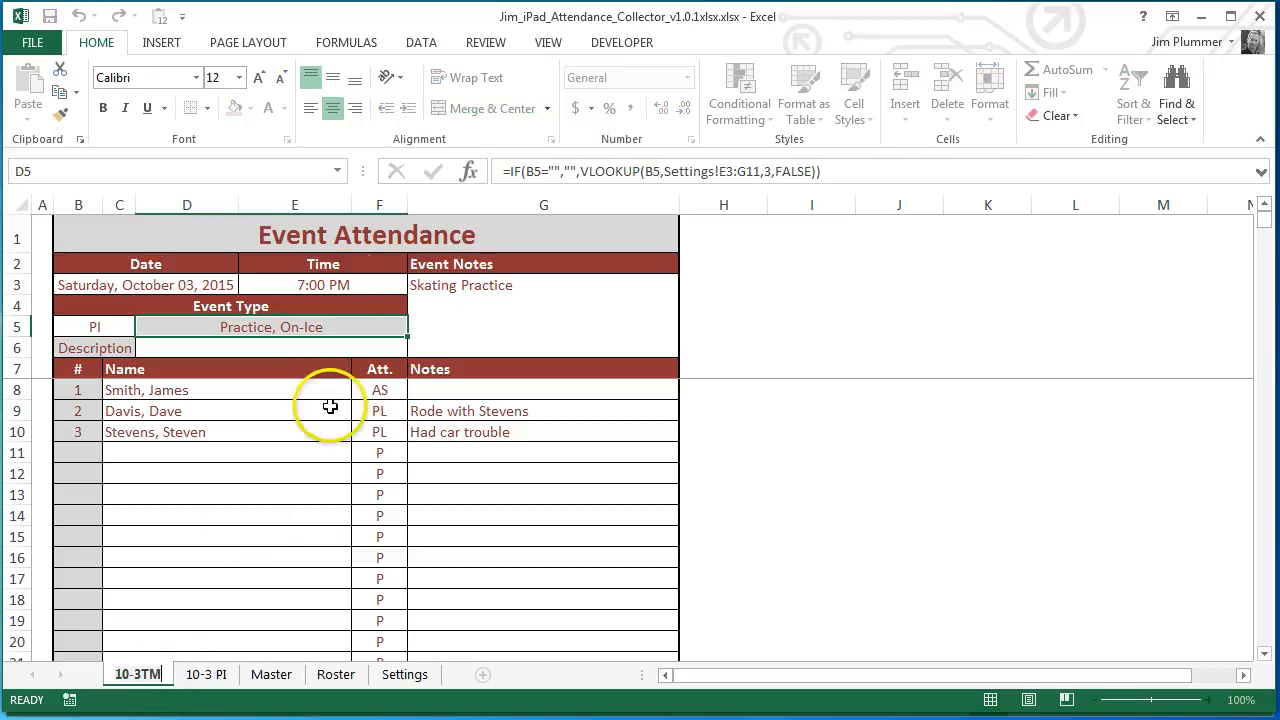
click(140, 673)
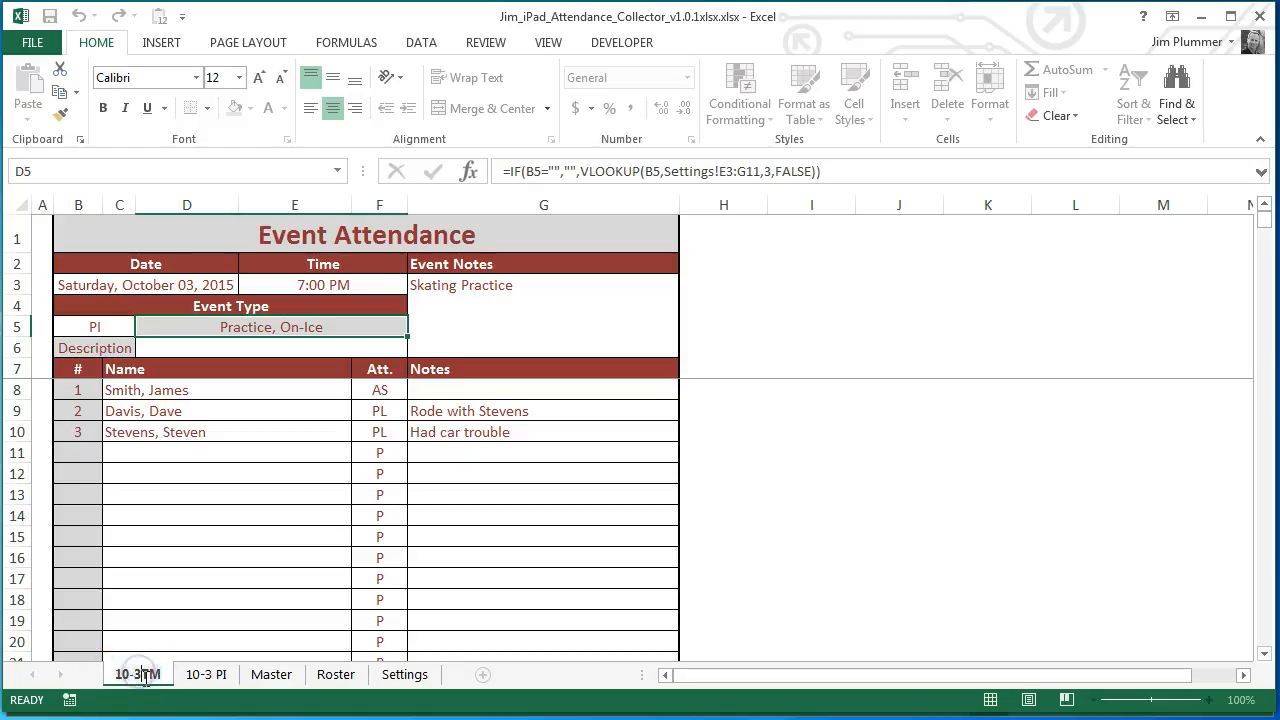
key(Return)
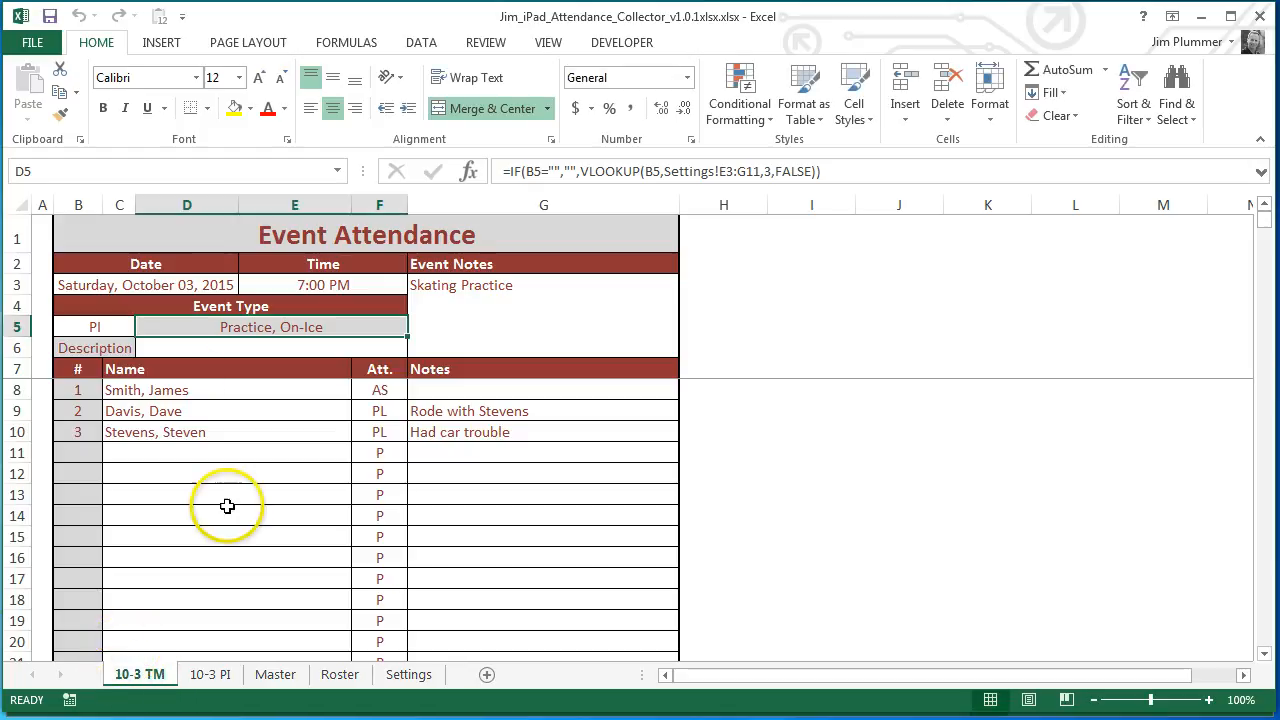
Step: Set the event type to TM and the event time to 8:30 PM on the 10-3 TM sheet
click(88, 327)
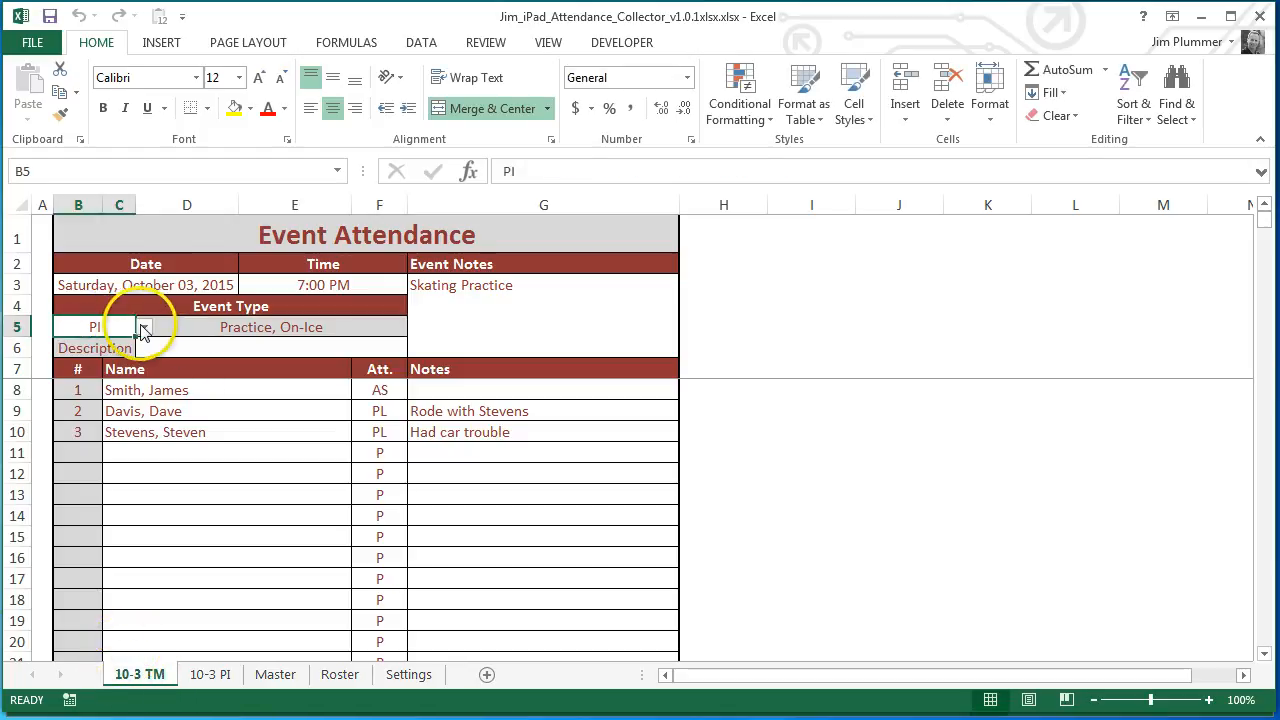
click(144, 328)
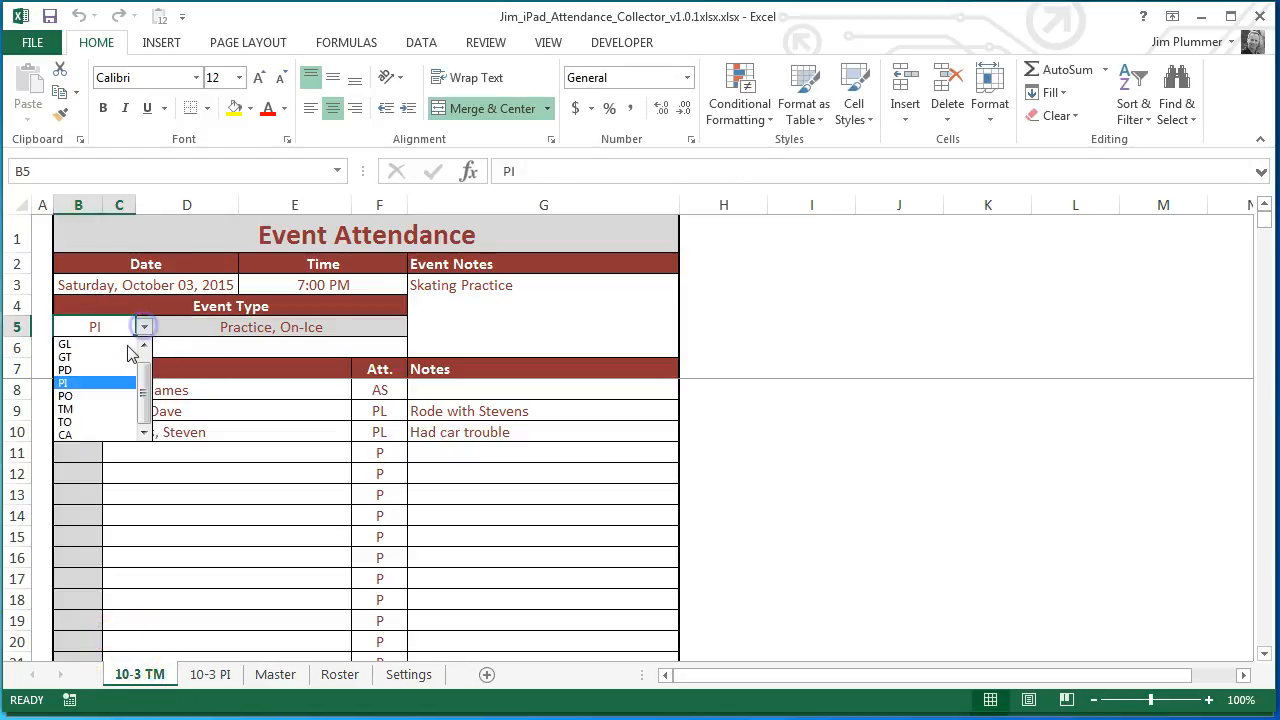
click(110, 410)
click(312, 285)
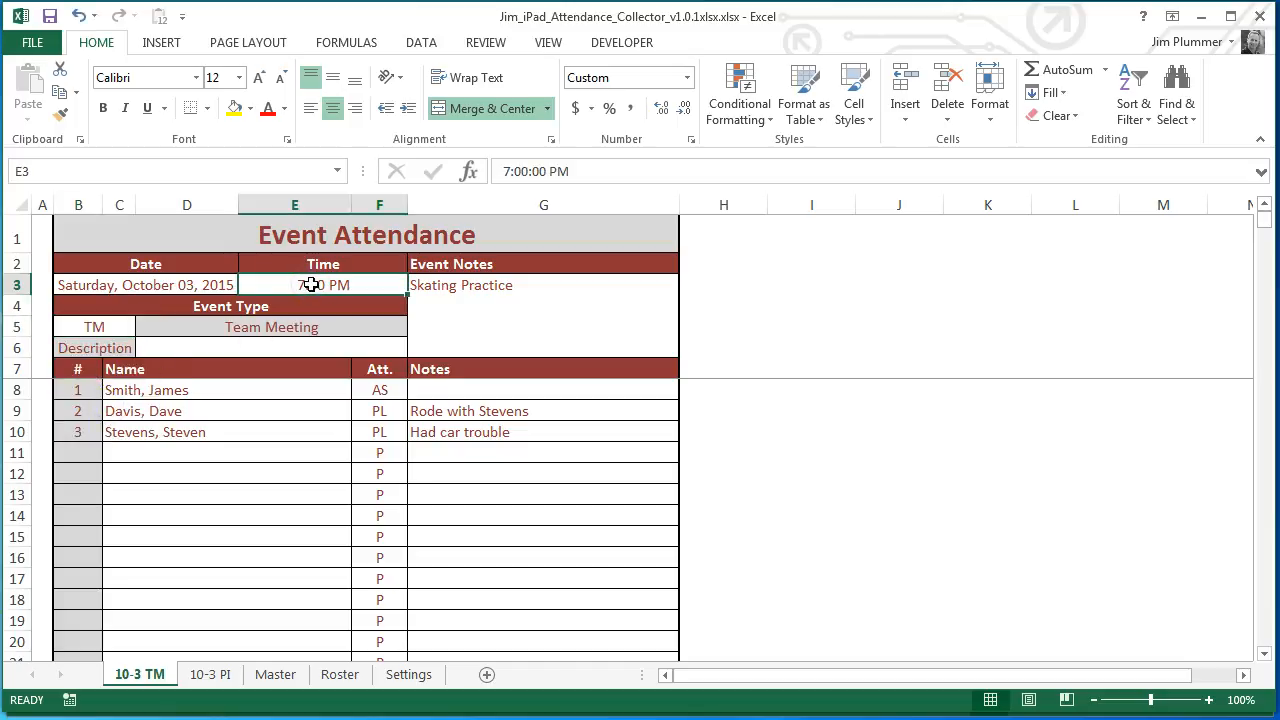
text(8)
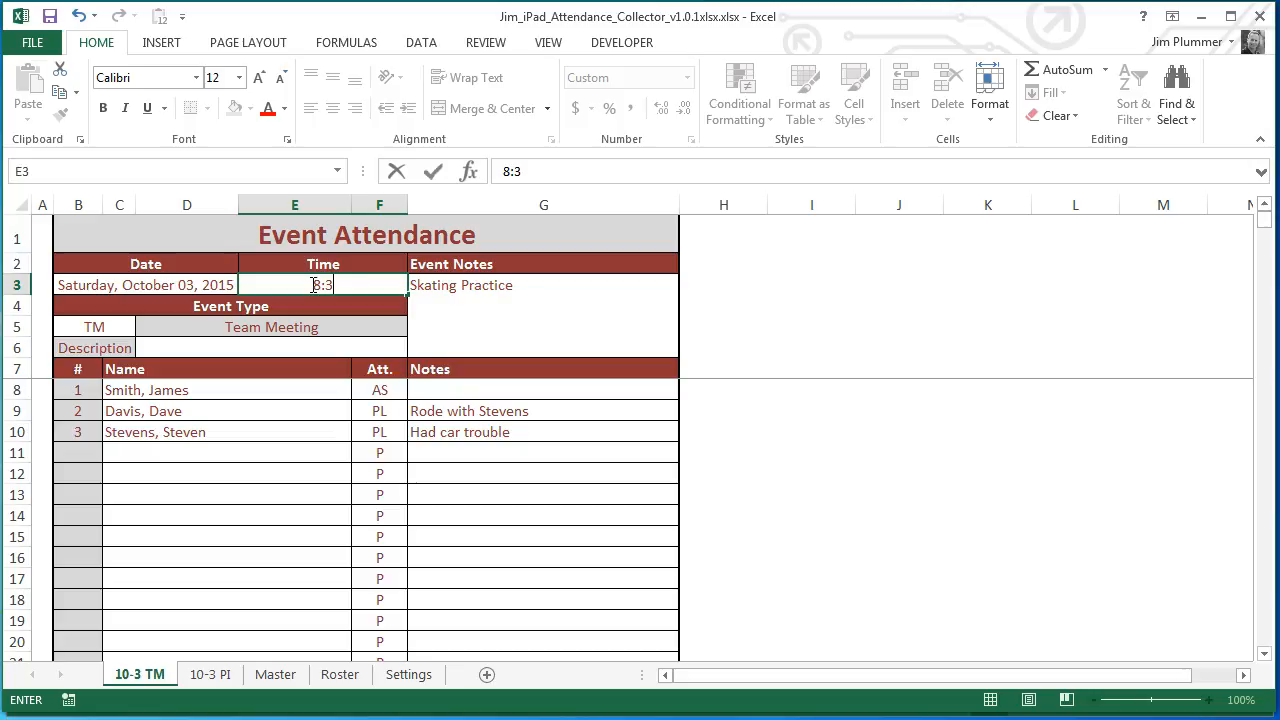
key(Return)
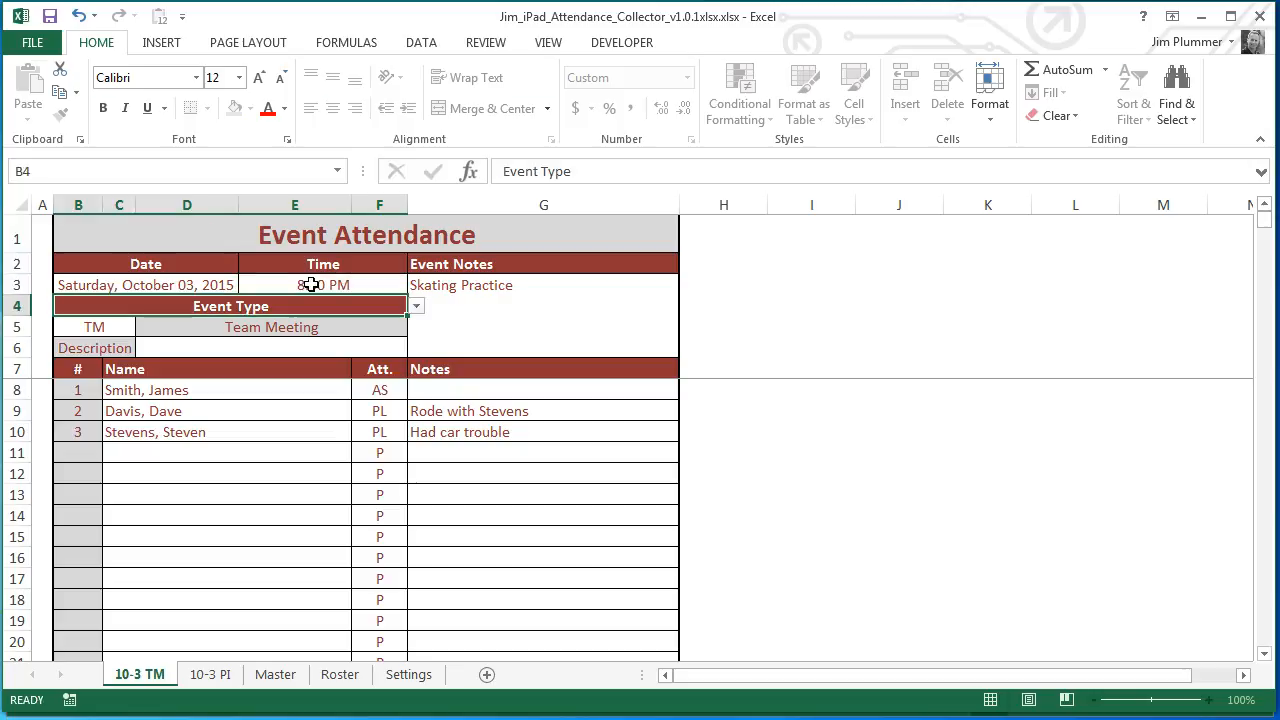
Step: Clear the event notes and enter "Team Rules" as the description on the 10-3 TM sheet
click(471, 307)
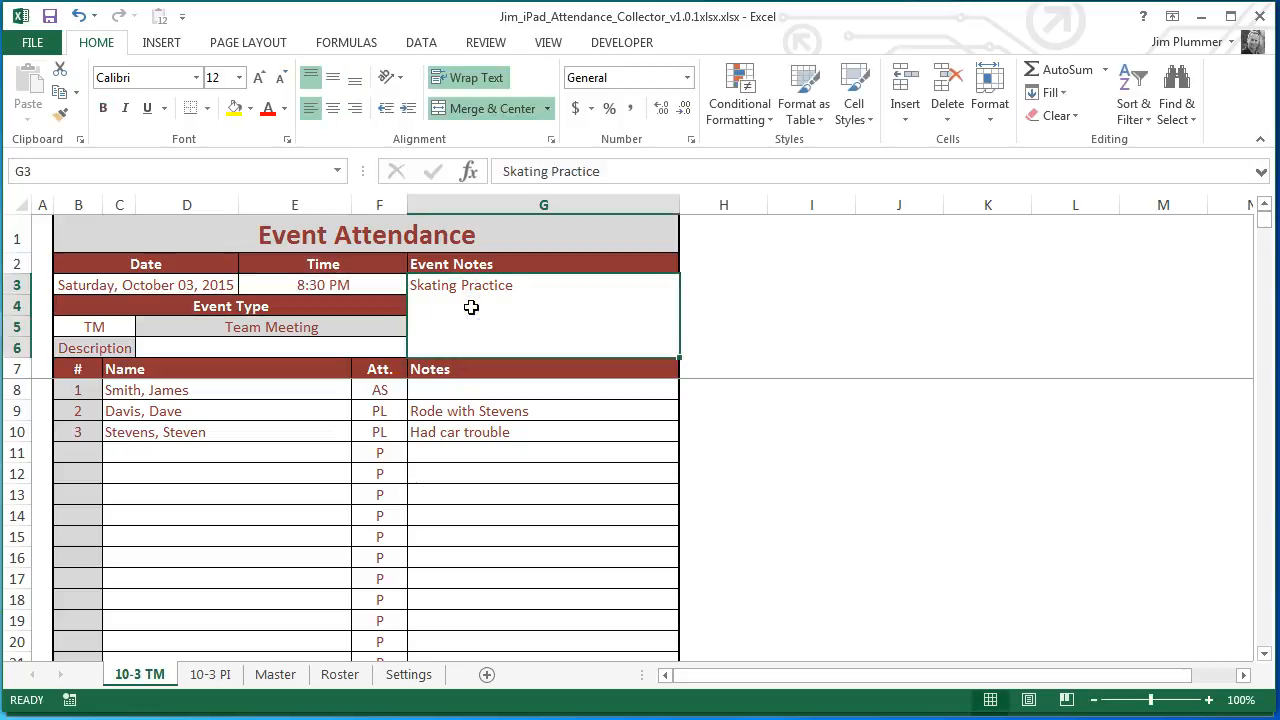
key(Delete)
click(327, 346)
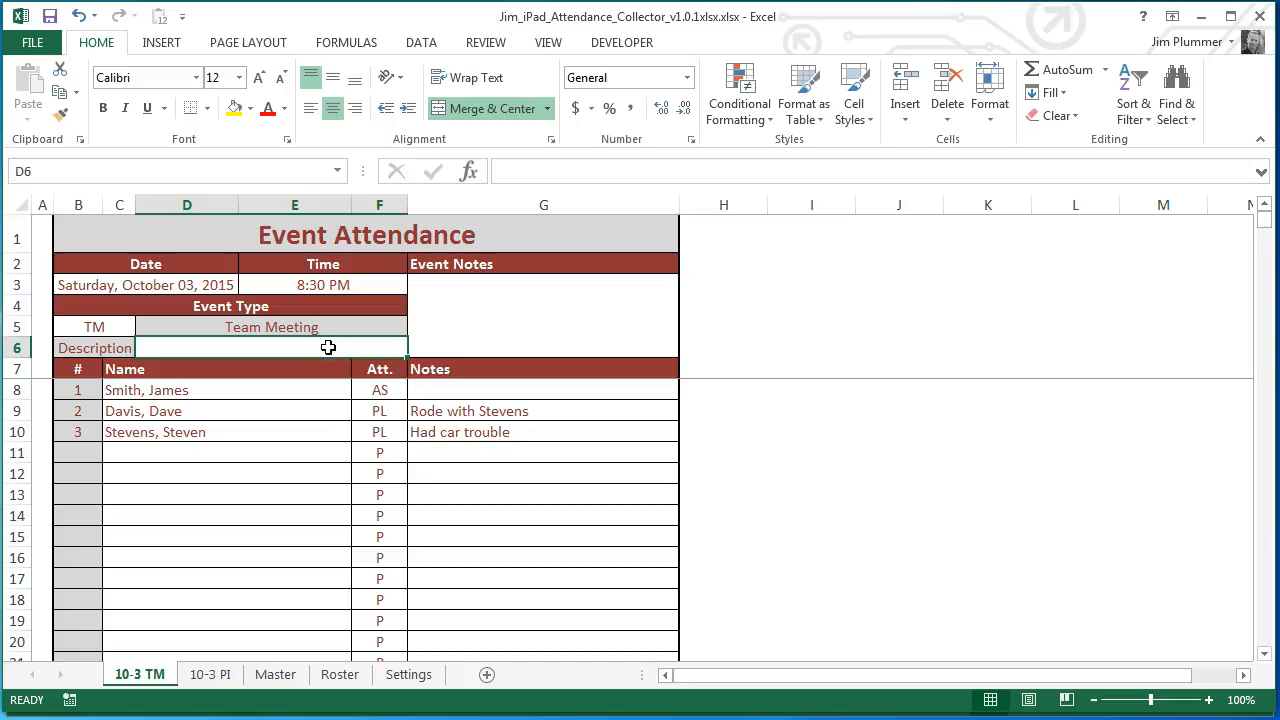
text(Team)
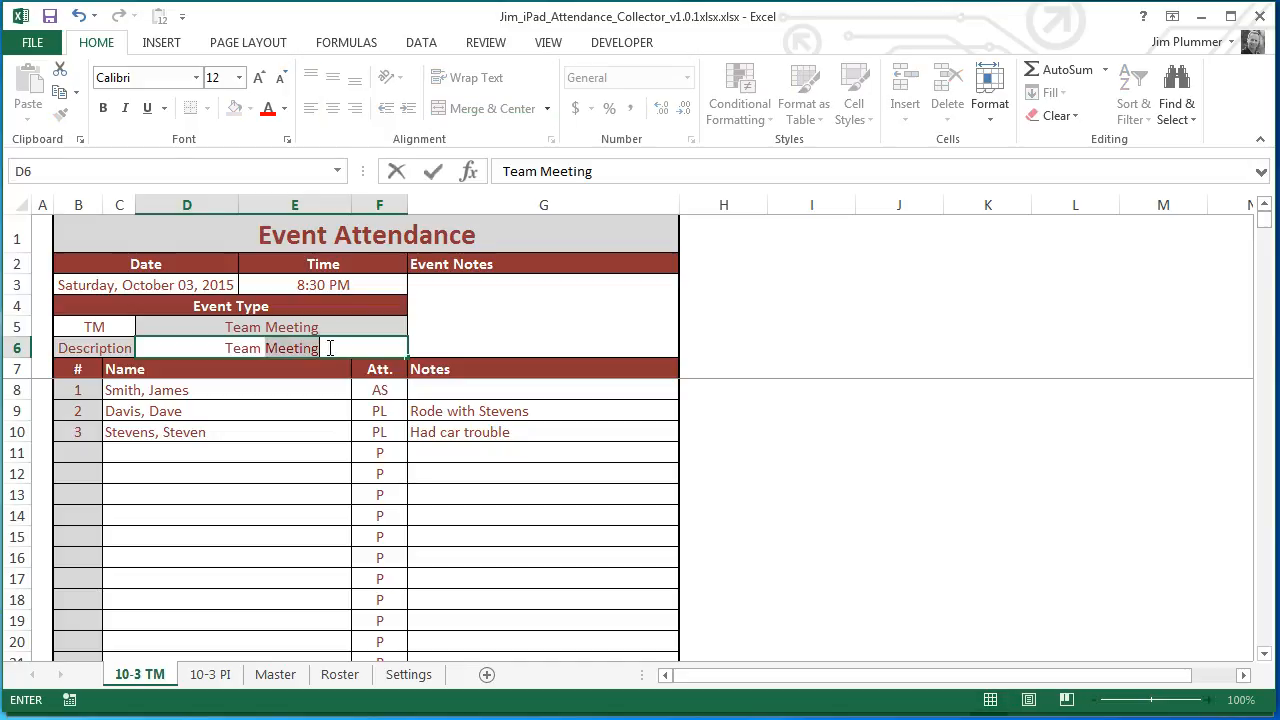
text( Rules)
key(Return)
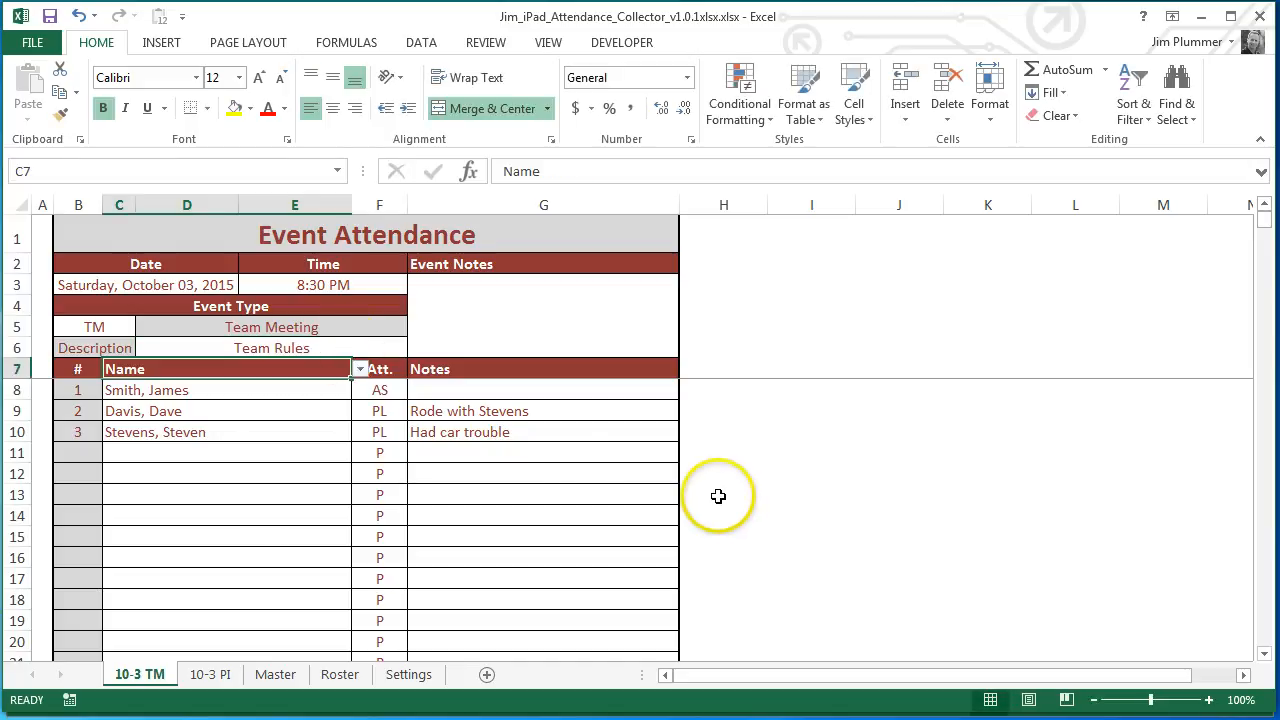
Step: Delete the player notes and copy attendance code P to all three players on the 10-3 TM sheet
drag(429, 410, 437, 434)
key(Delete)
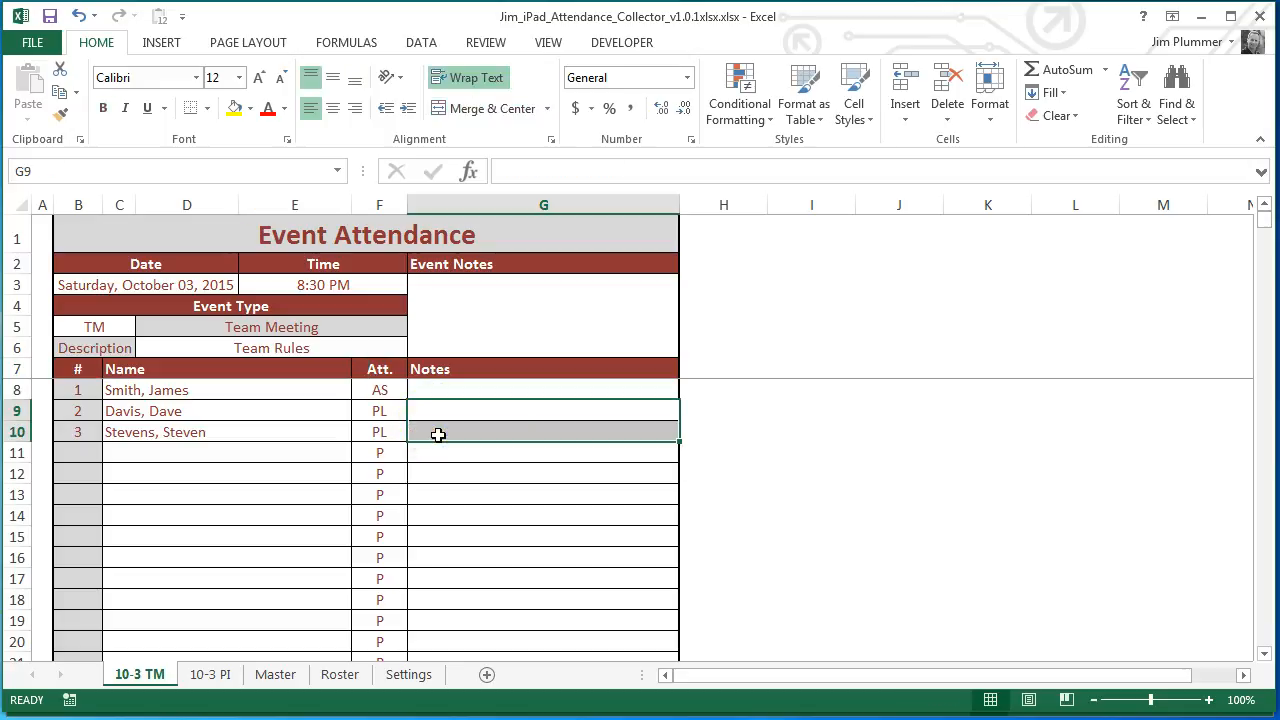
click(369, 449)
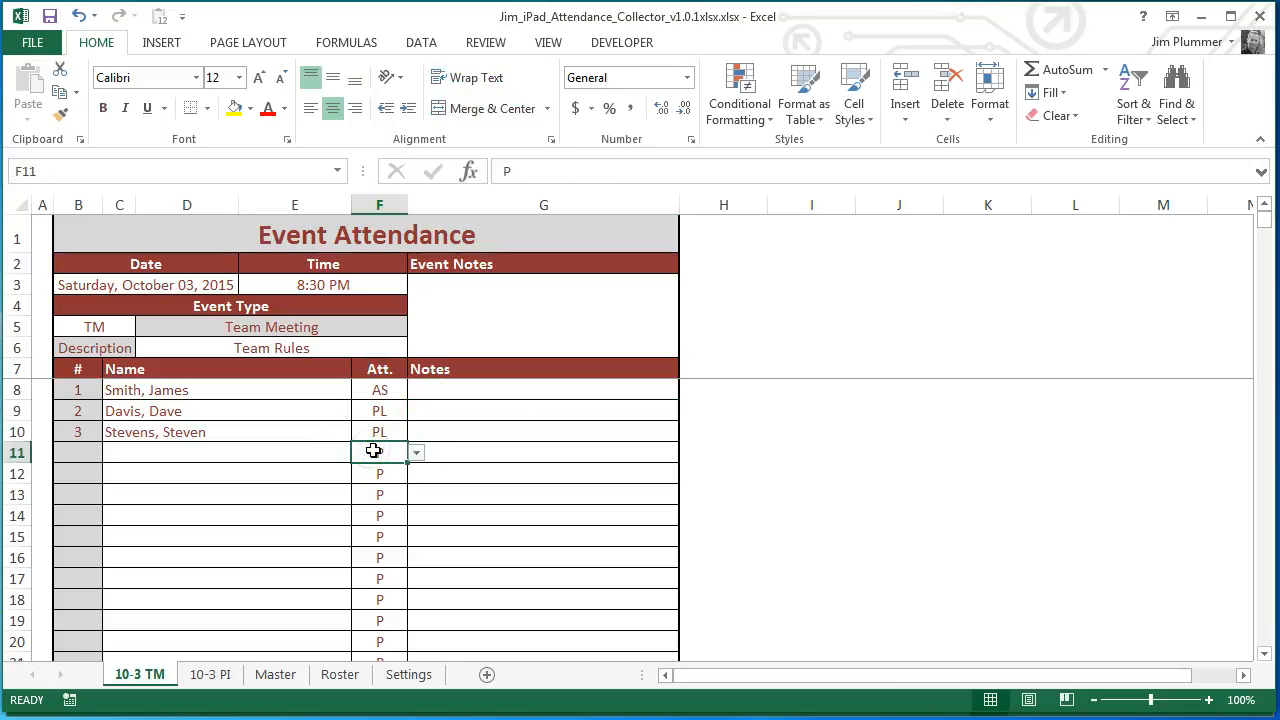
key(ctrl+c)
drag(393, 397, 393, 430)
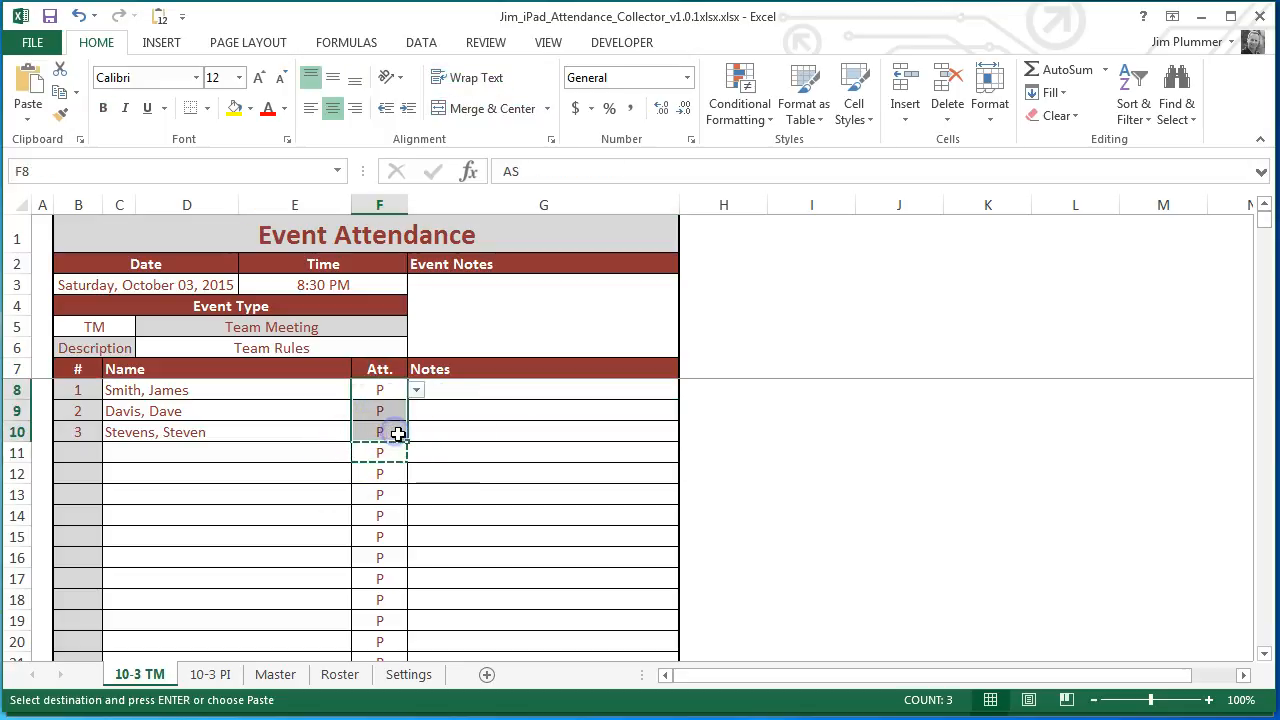
click(451, 430)
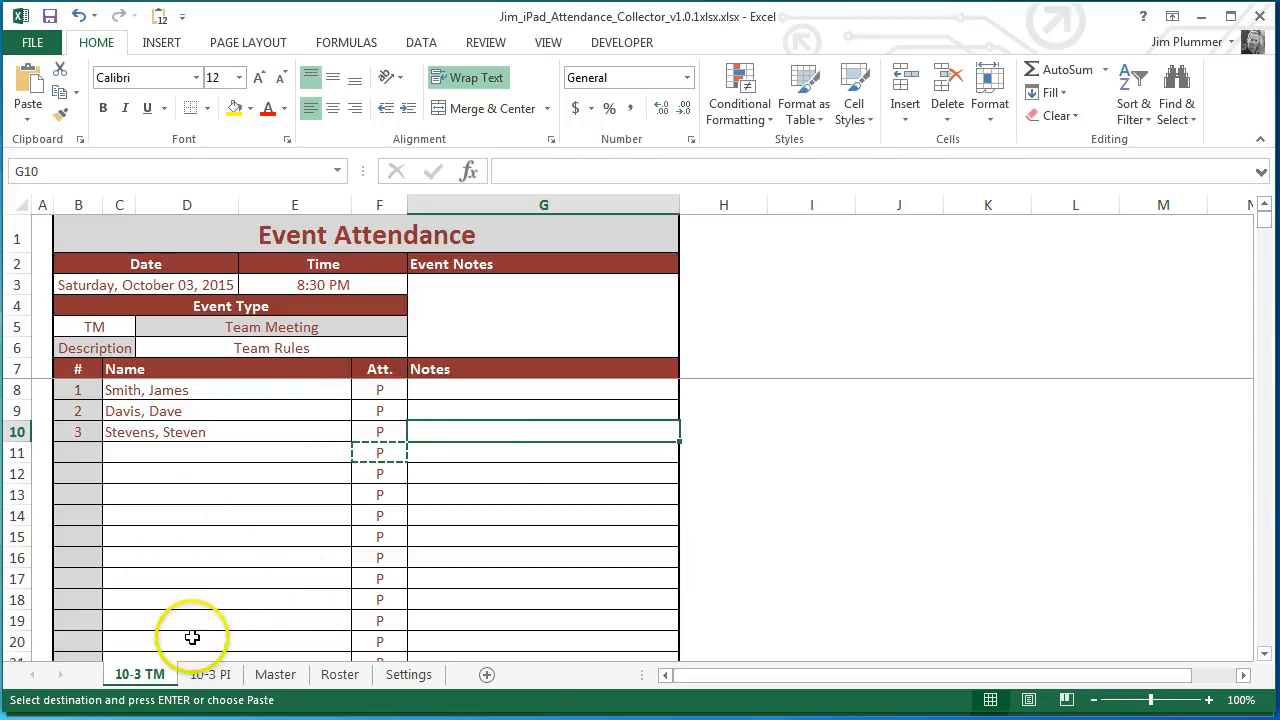
Step: Import the collector workbook into the AttendanceTracker workbook without replacing the 10/3/2015 07:00 PM attendance, and view the players' attendance rows
key(alt+Tab)
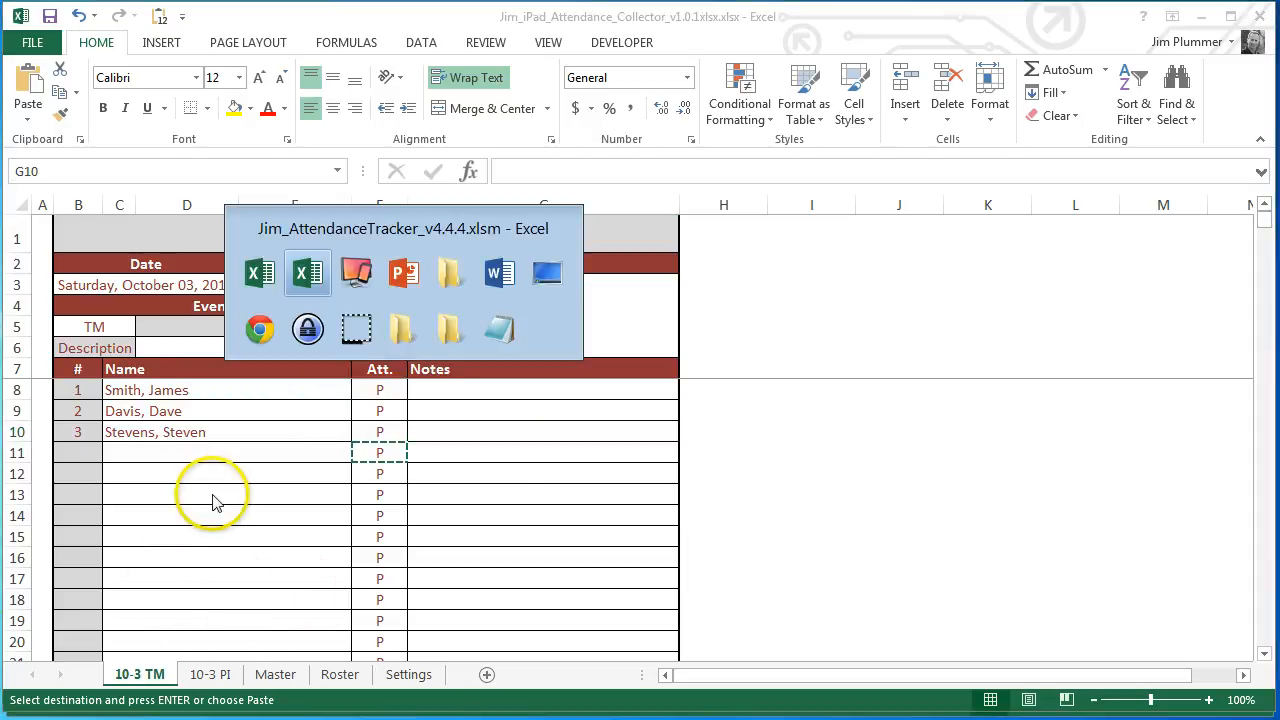
scroll(380, 590, down, 4)
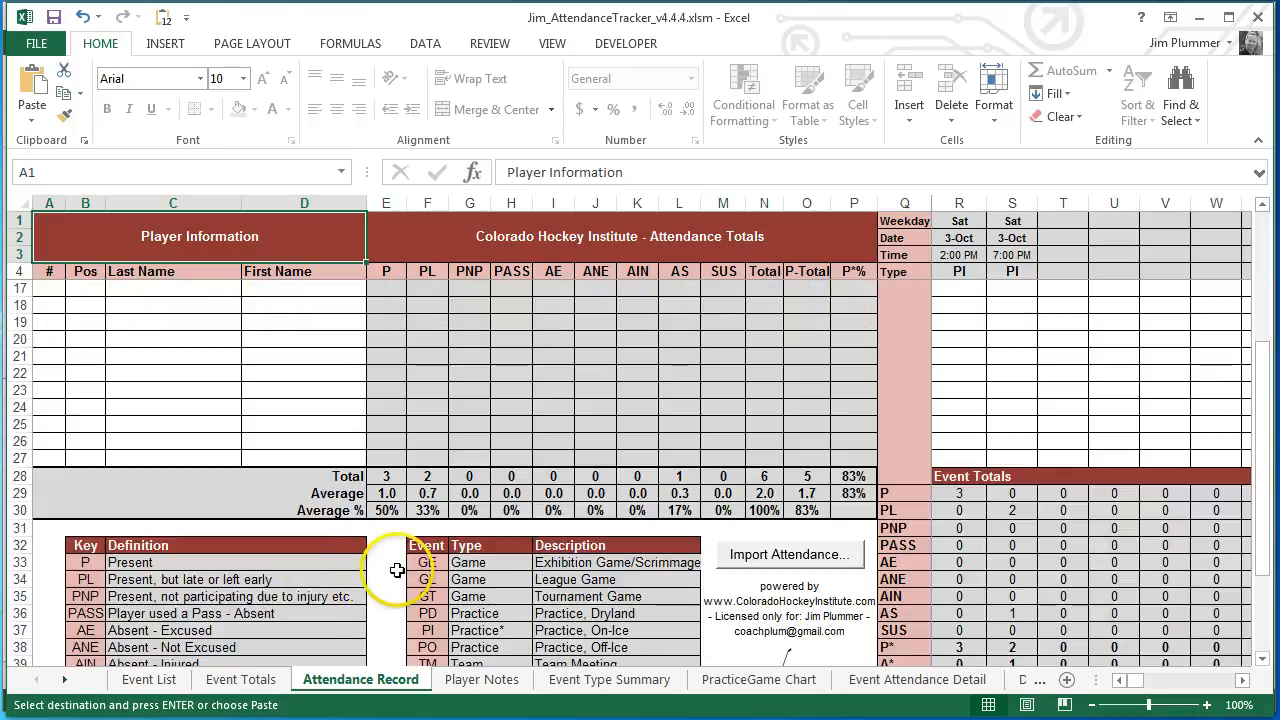
click(734, 538)
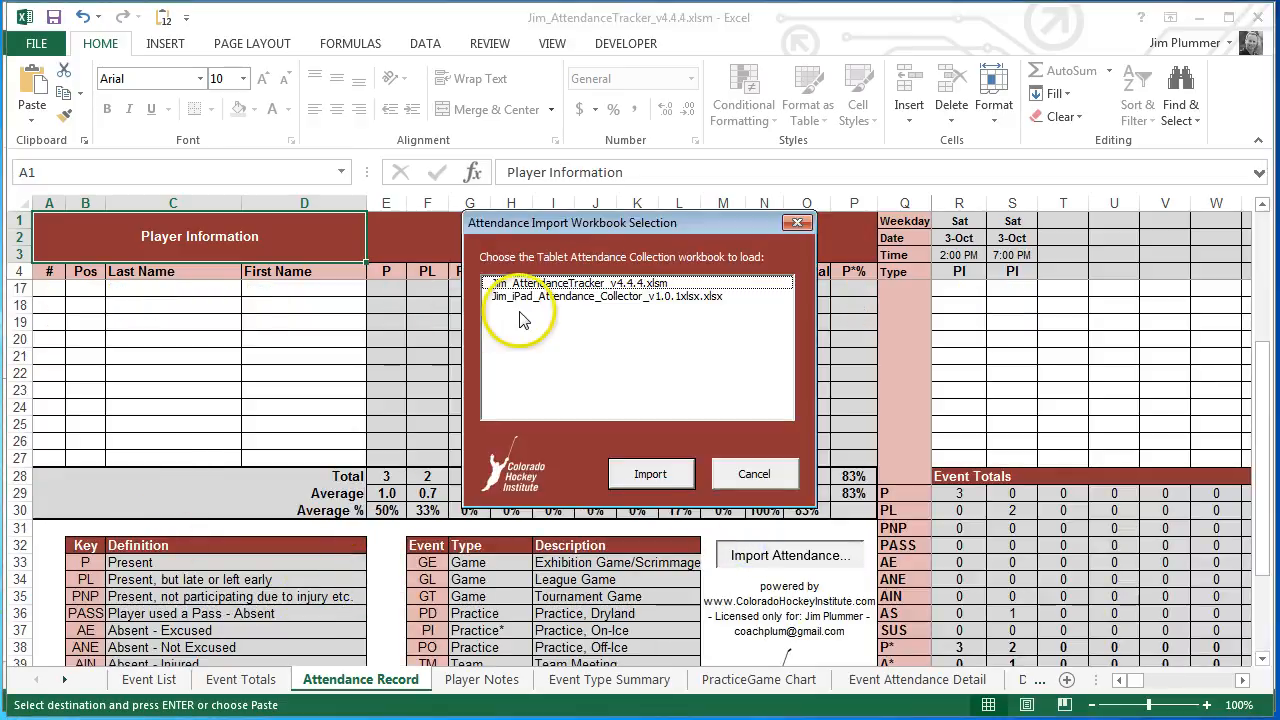
click(519, 297)
click(650, 474)
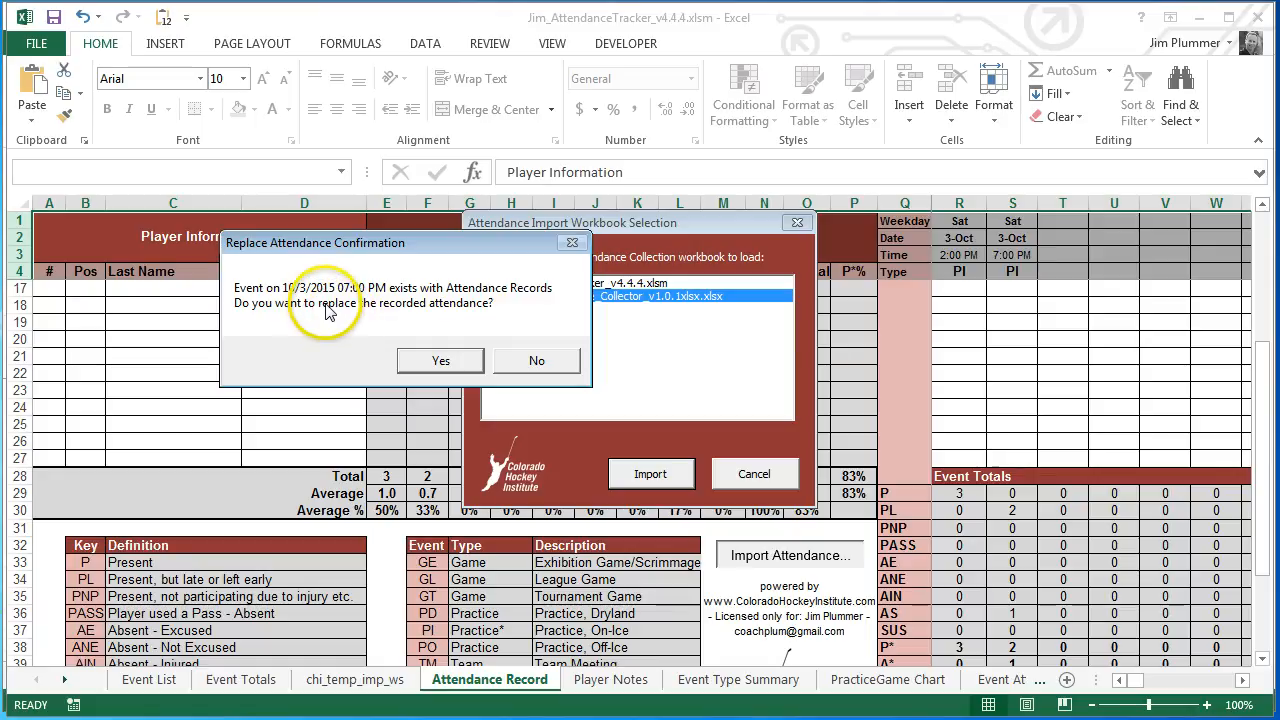
click(536, 360)
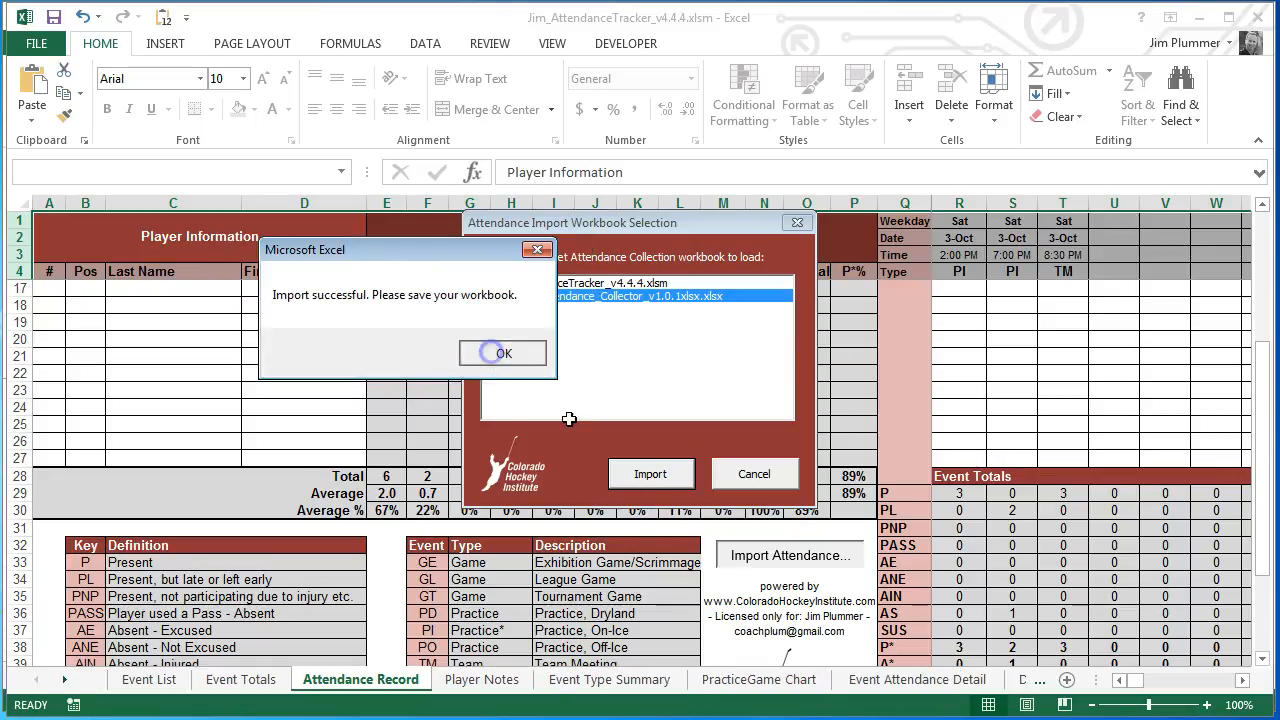
click(490, 350)
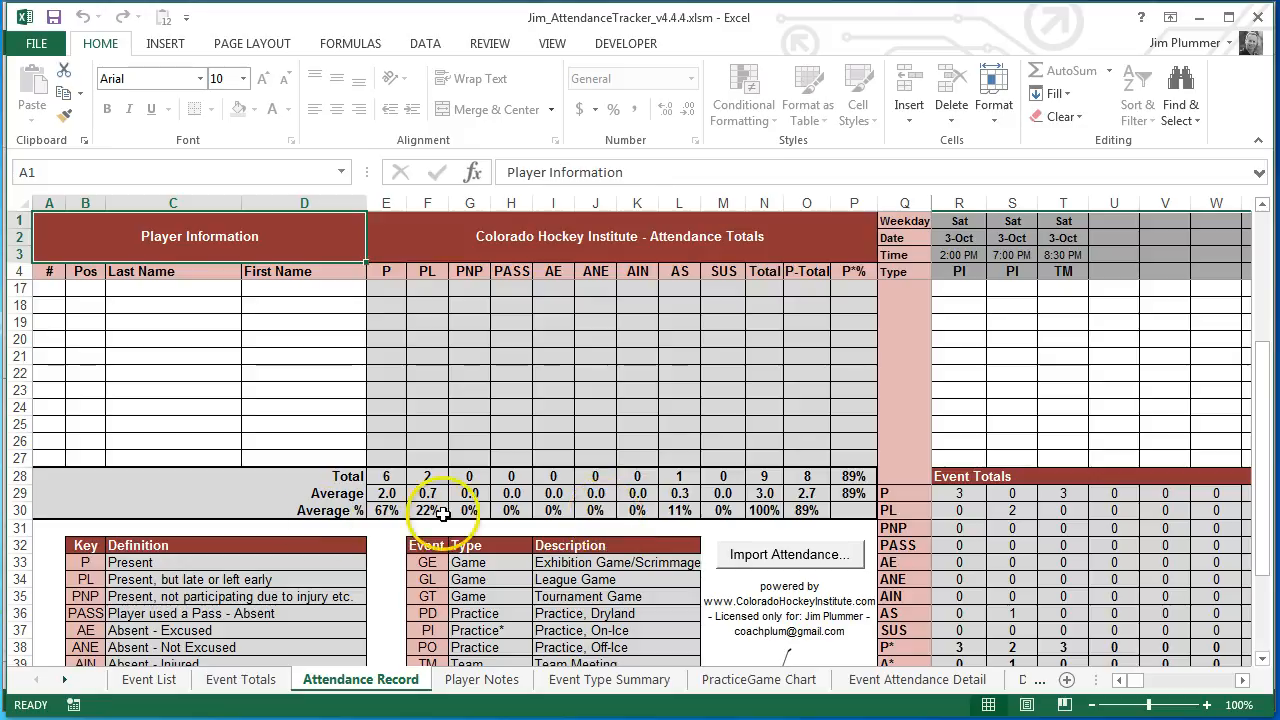
scroll(330, 497, up, 4)
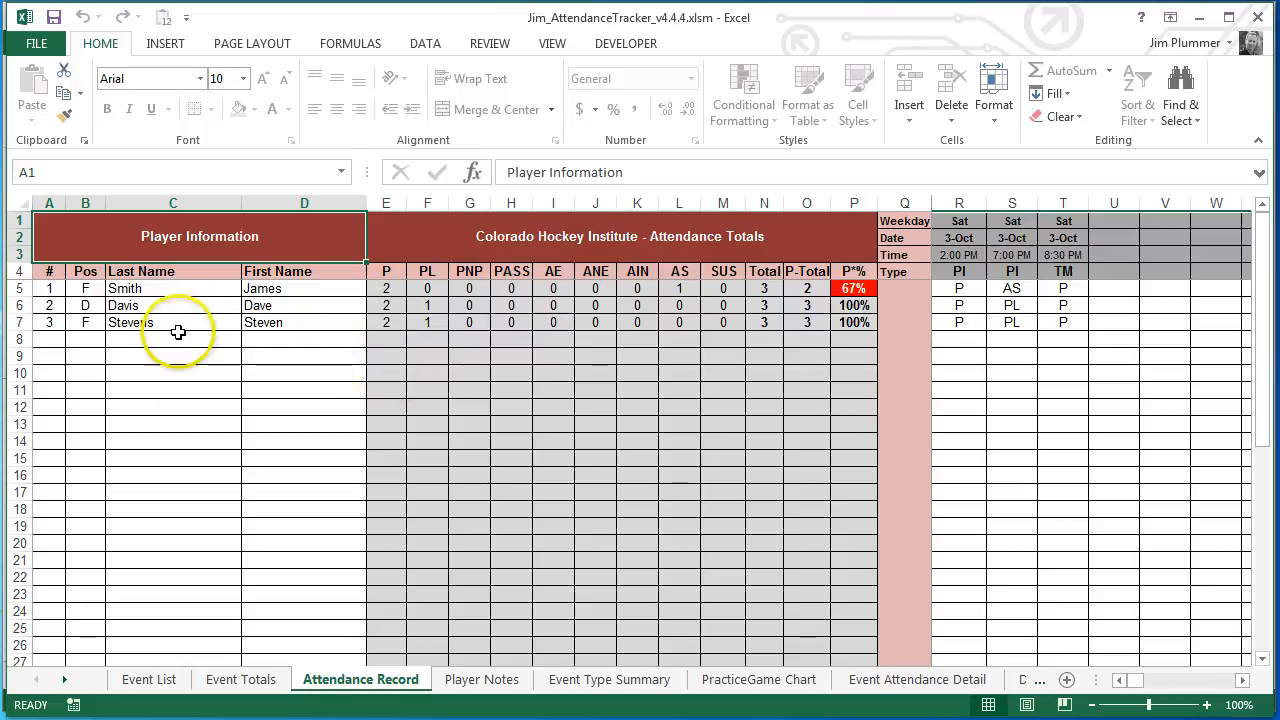
Step: Compare the team meeting event on the 10-3 TM sheet with the practice event on the 10-3 PI sheet in the collector workbook
key(alt+Tab)
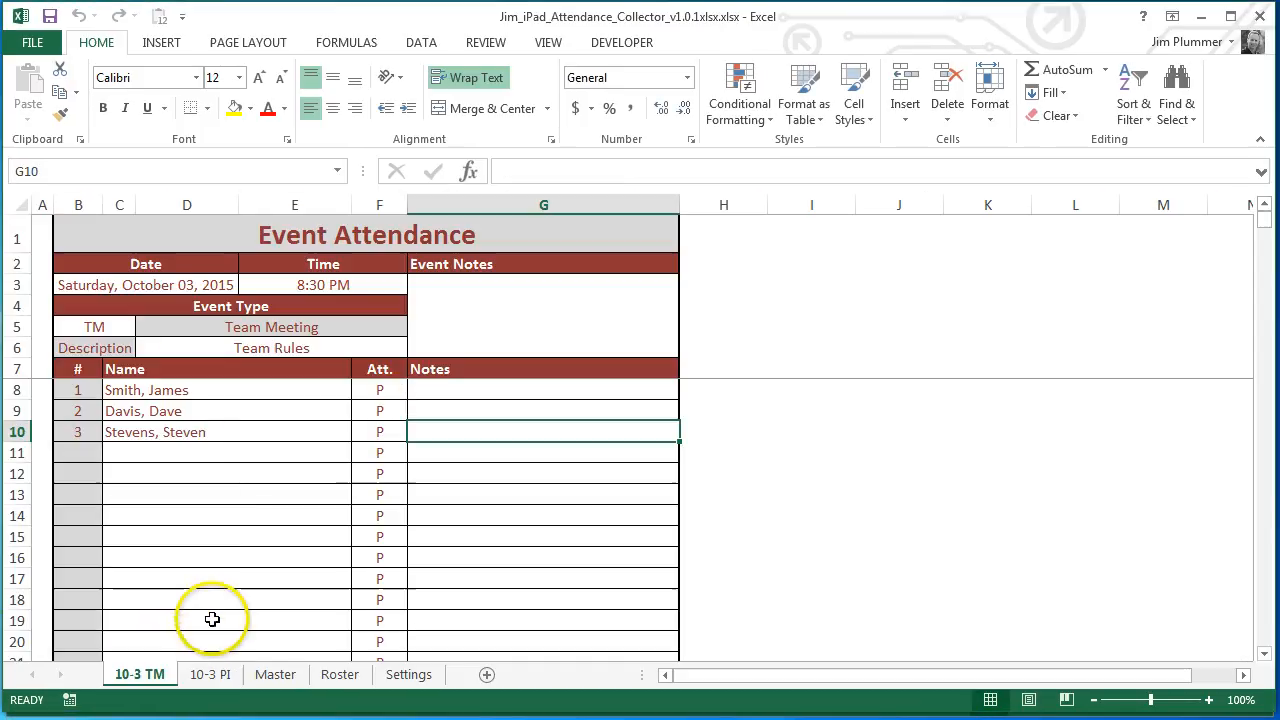
click(212, 674)
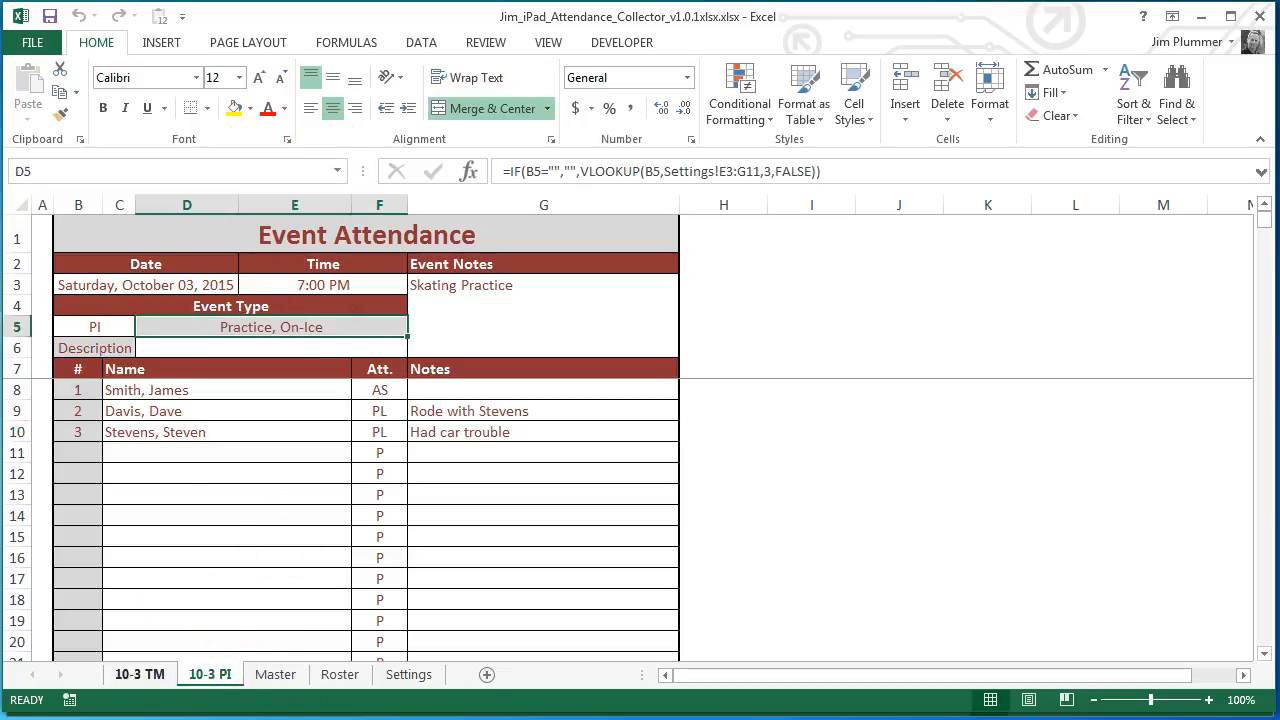
click(140, 674)
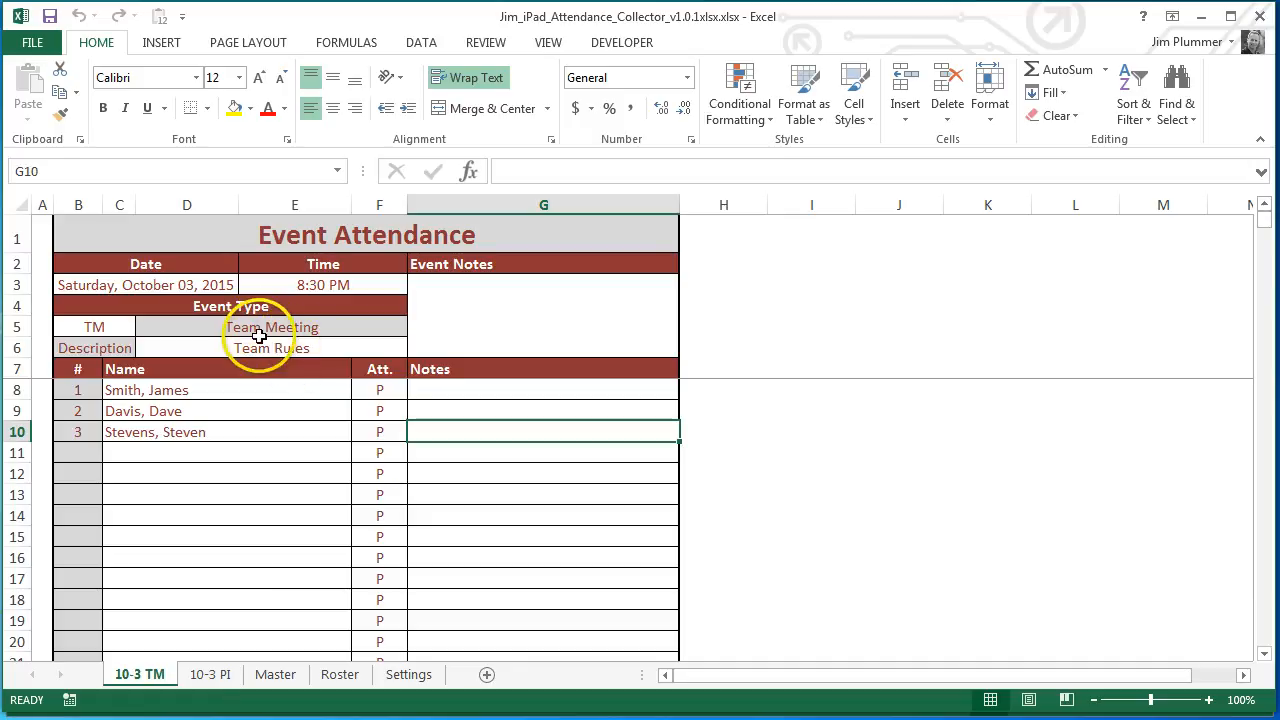
click(209, 678)
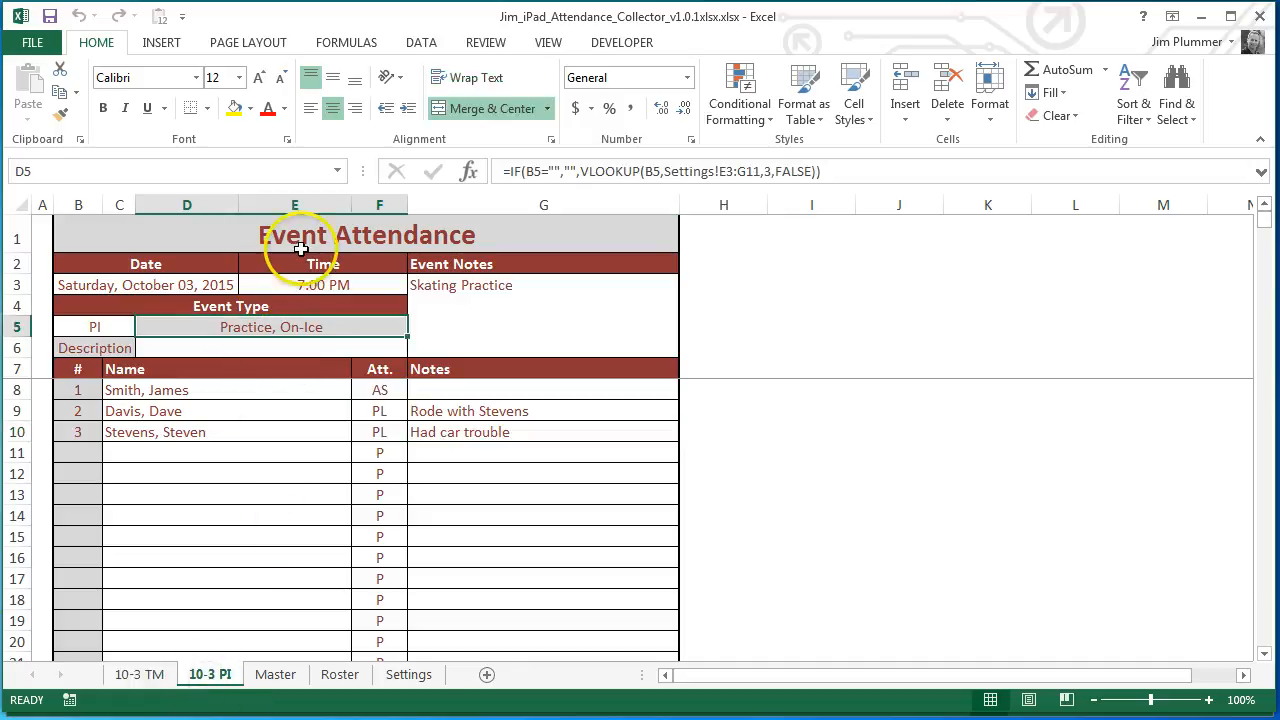
click(148, 677)
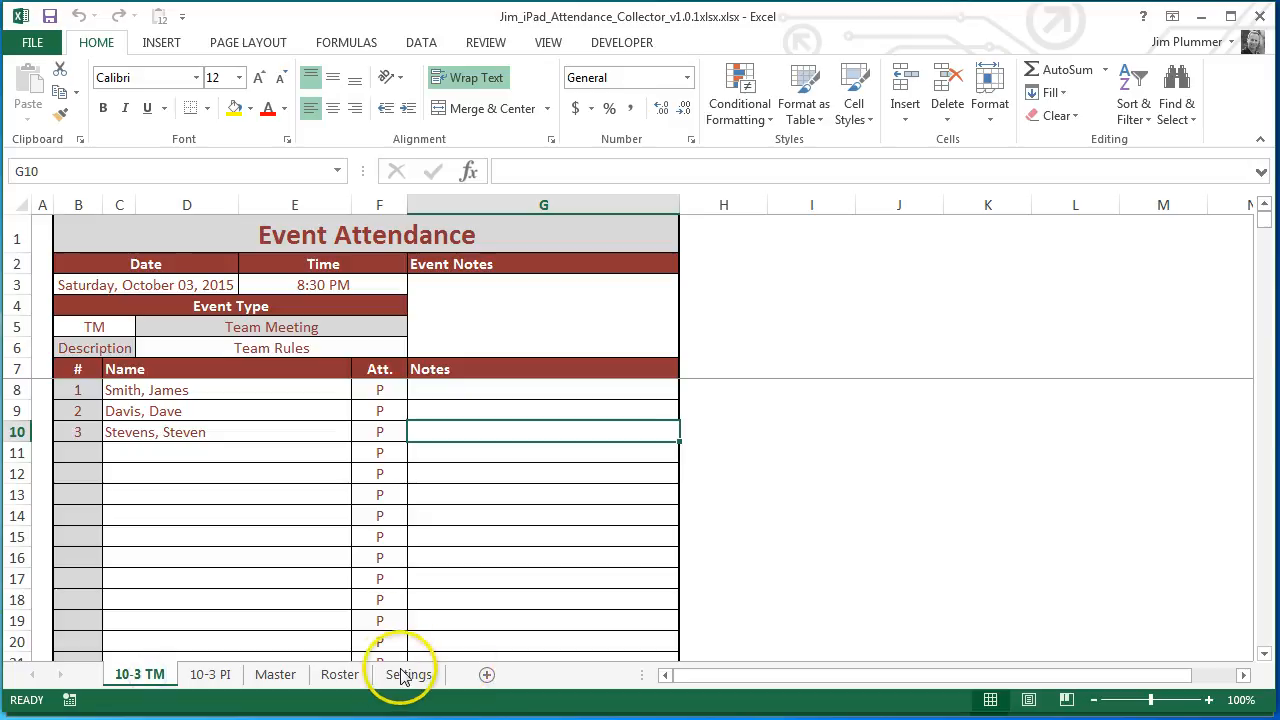
Step: Review the players' attendance totals and the team's Total, Average and Average % rows on the tracker's Attendance Record sheet
key(alt+Tab)
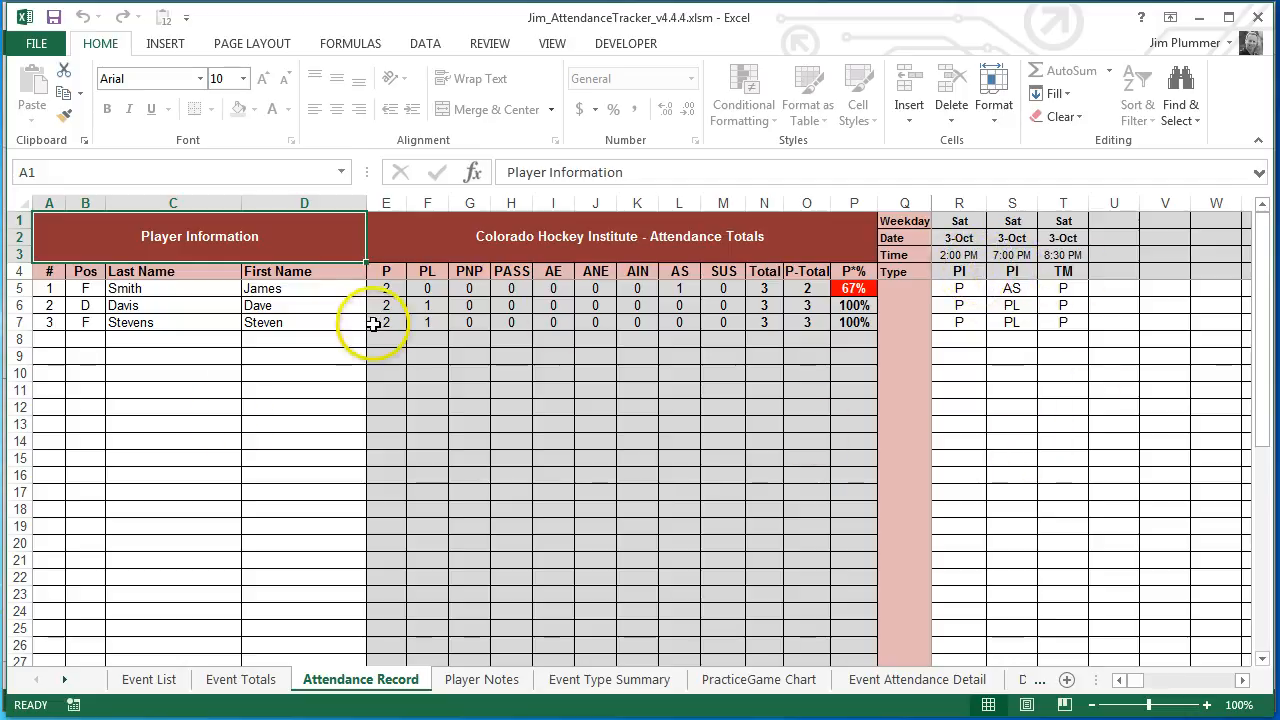
drag(383, 290, 866, 320)
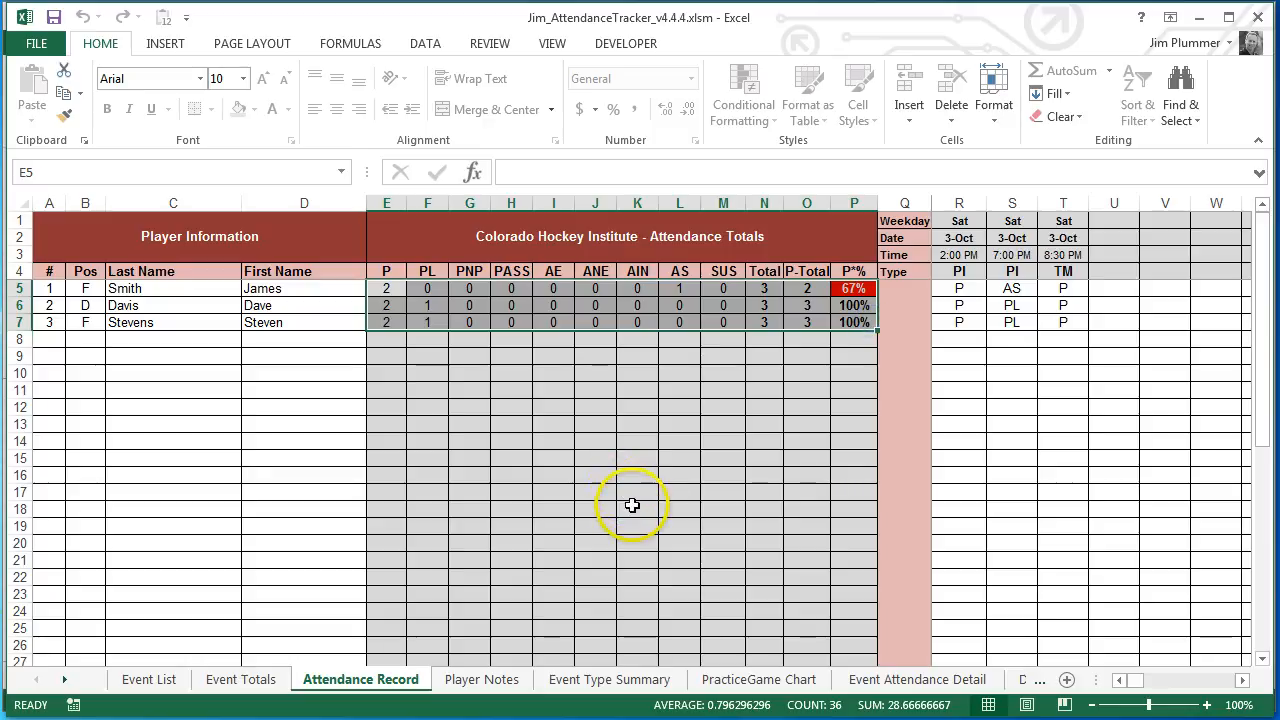
scroll(494, 510, down, 4)
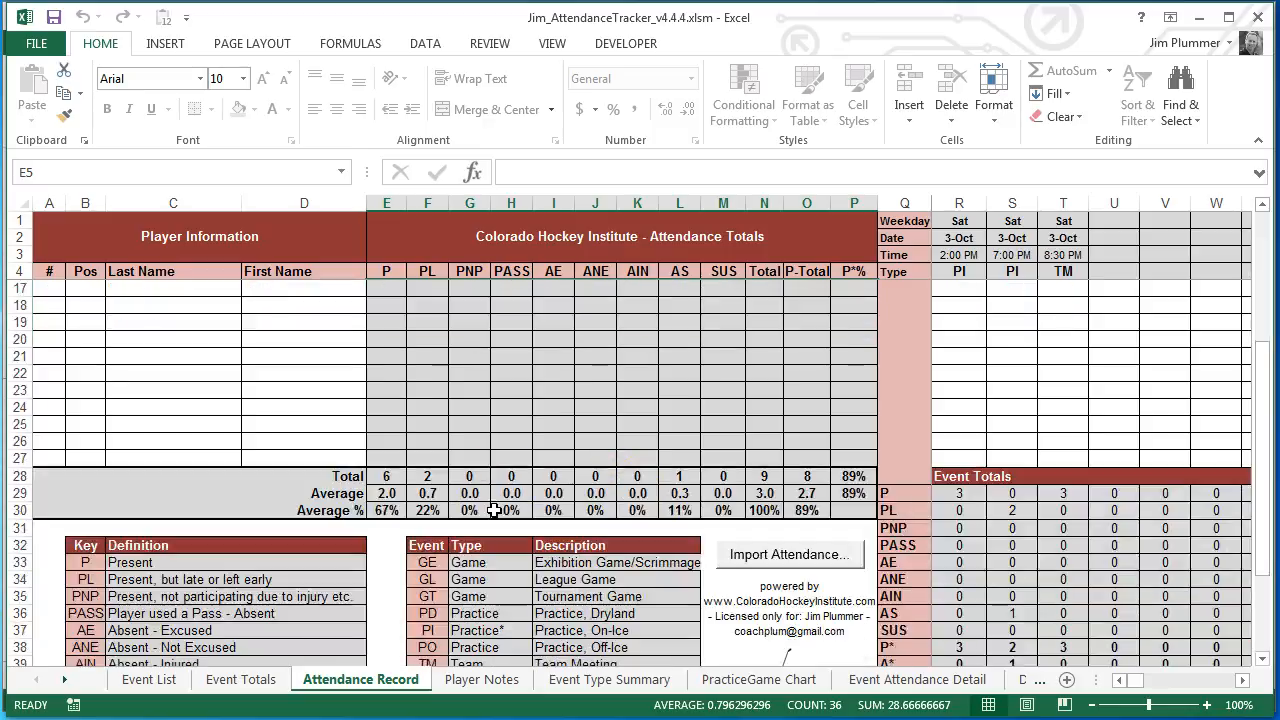
drag(372, 472, 845, 505)
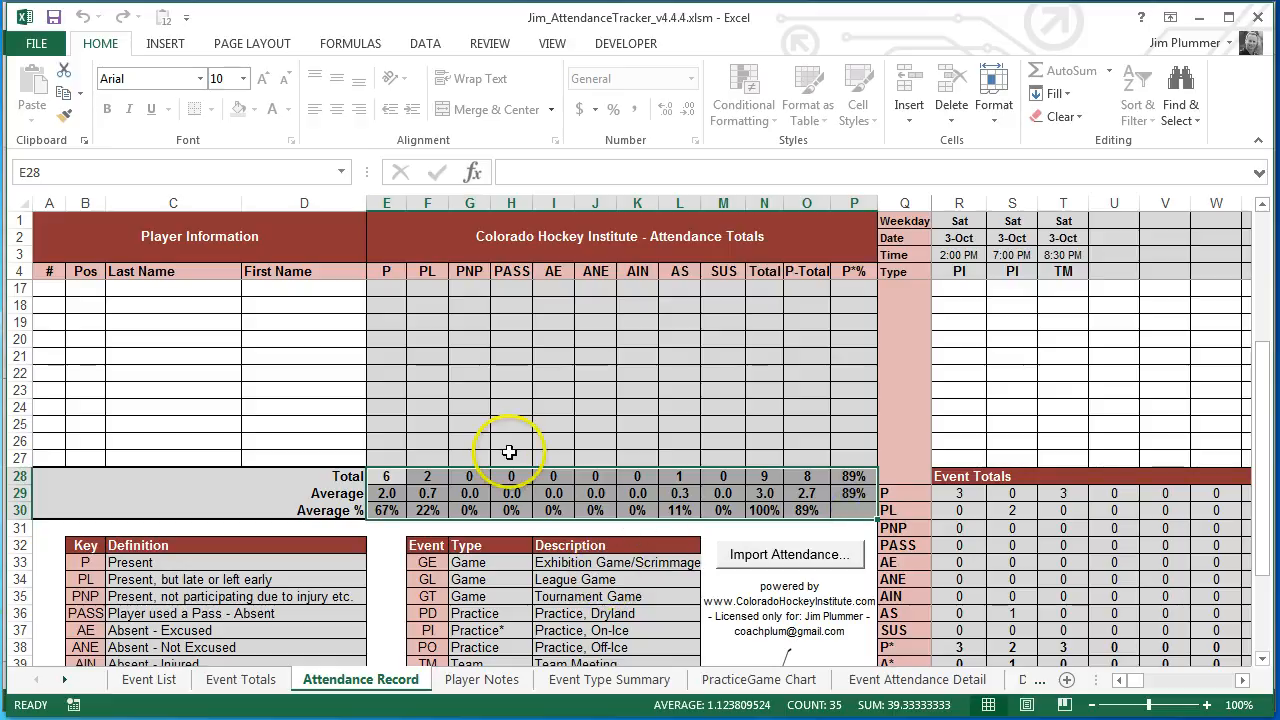
scroll(640, 470, up, 4)
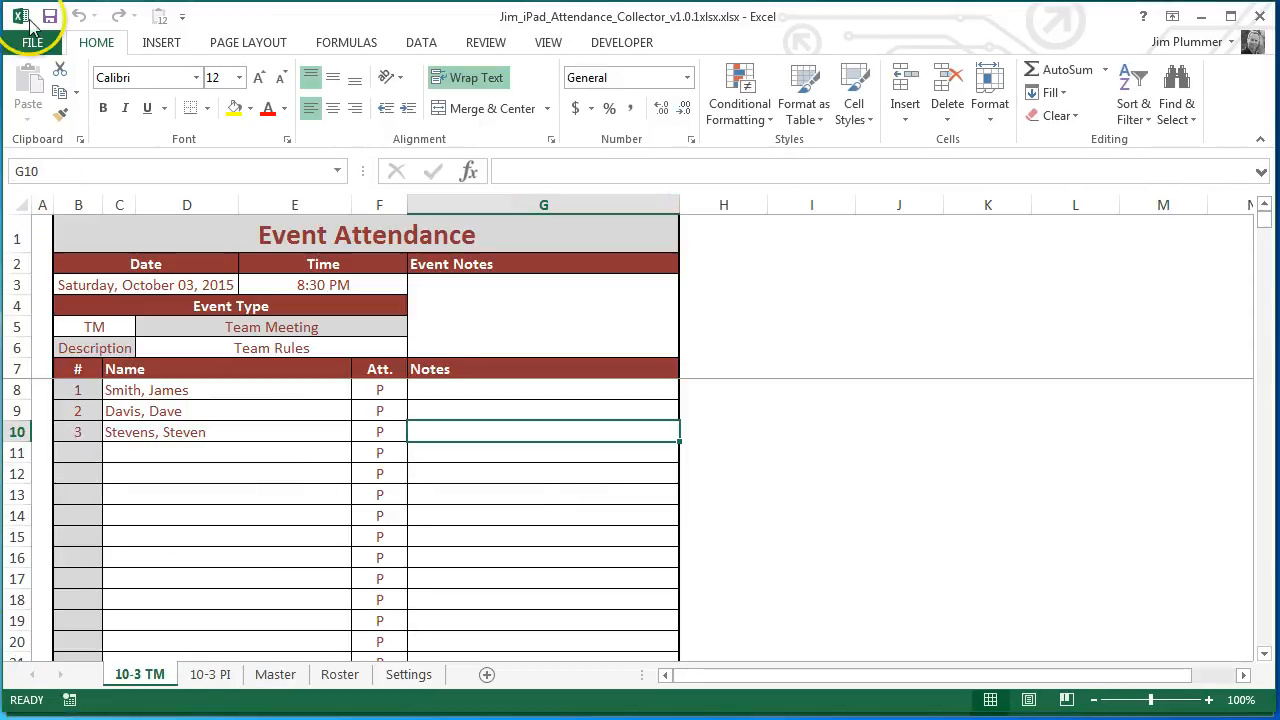
Step: Save a copy of the iPad collector workbook under the same file name in the Dropbox CHI Training folder
click(33, 45)
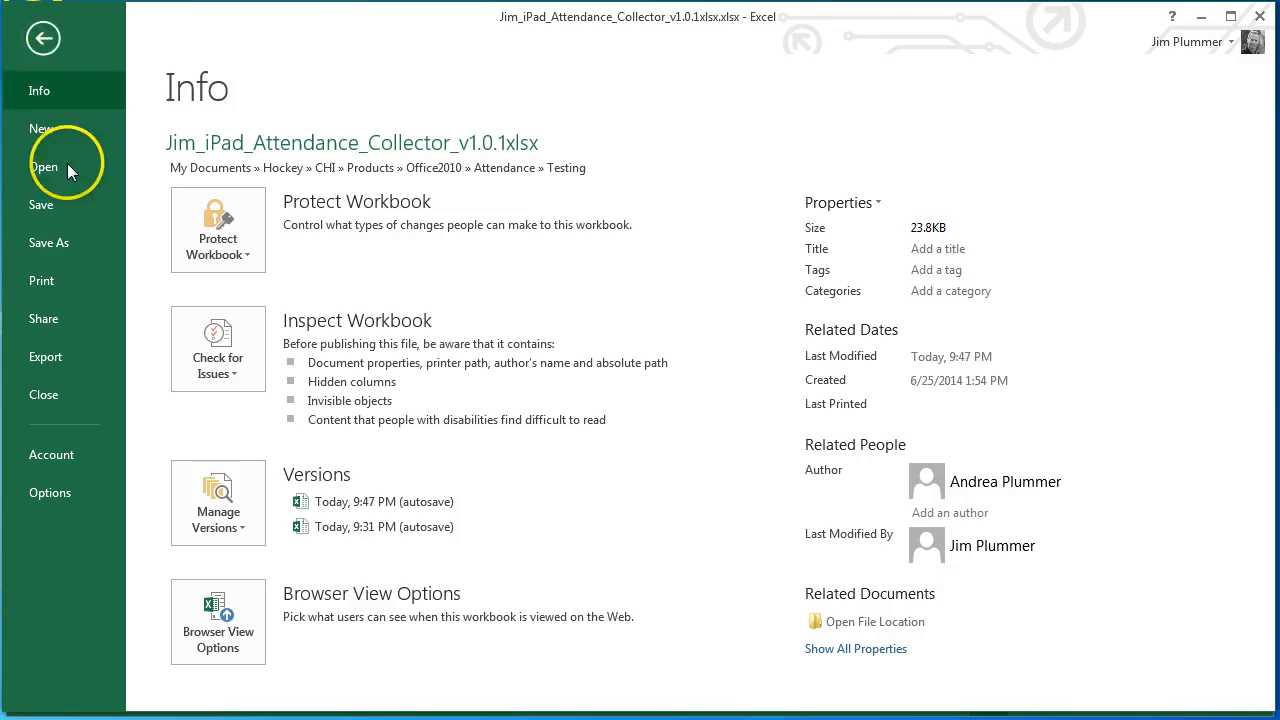
click(58, 245)
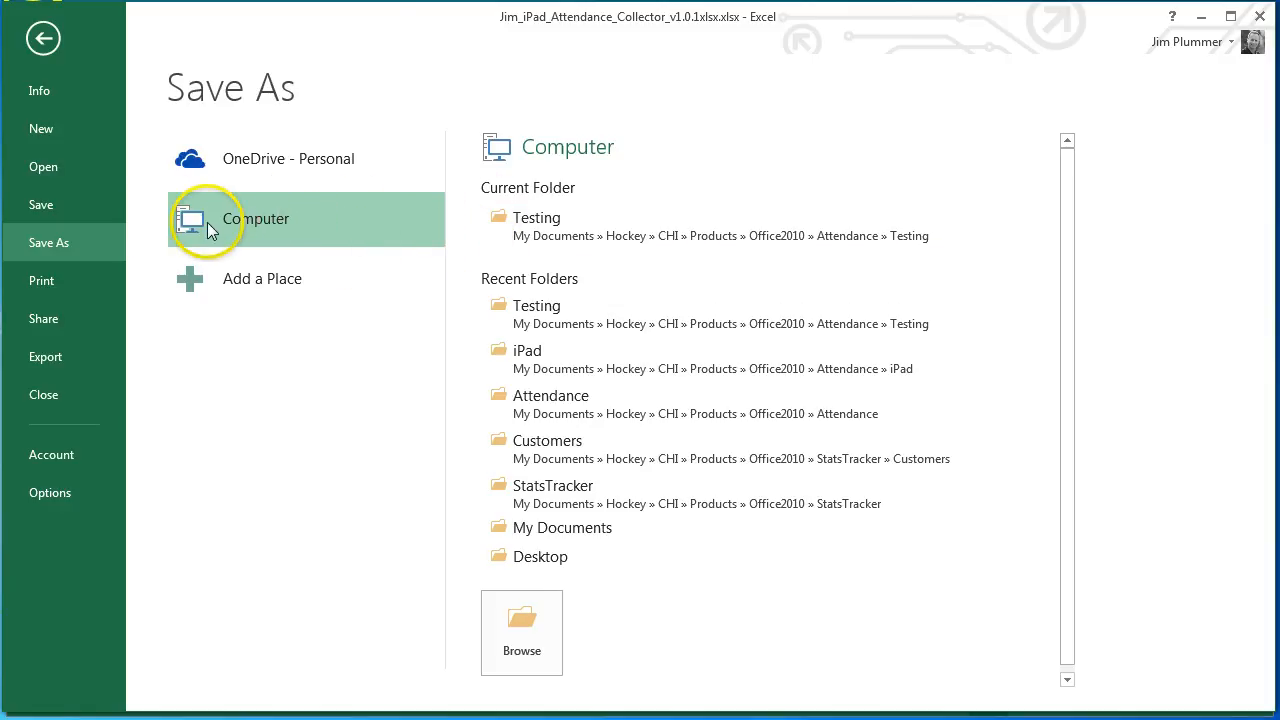
click(524, 563)
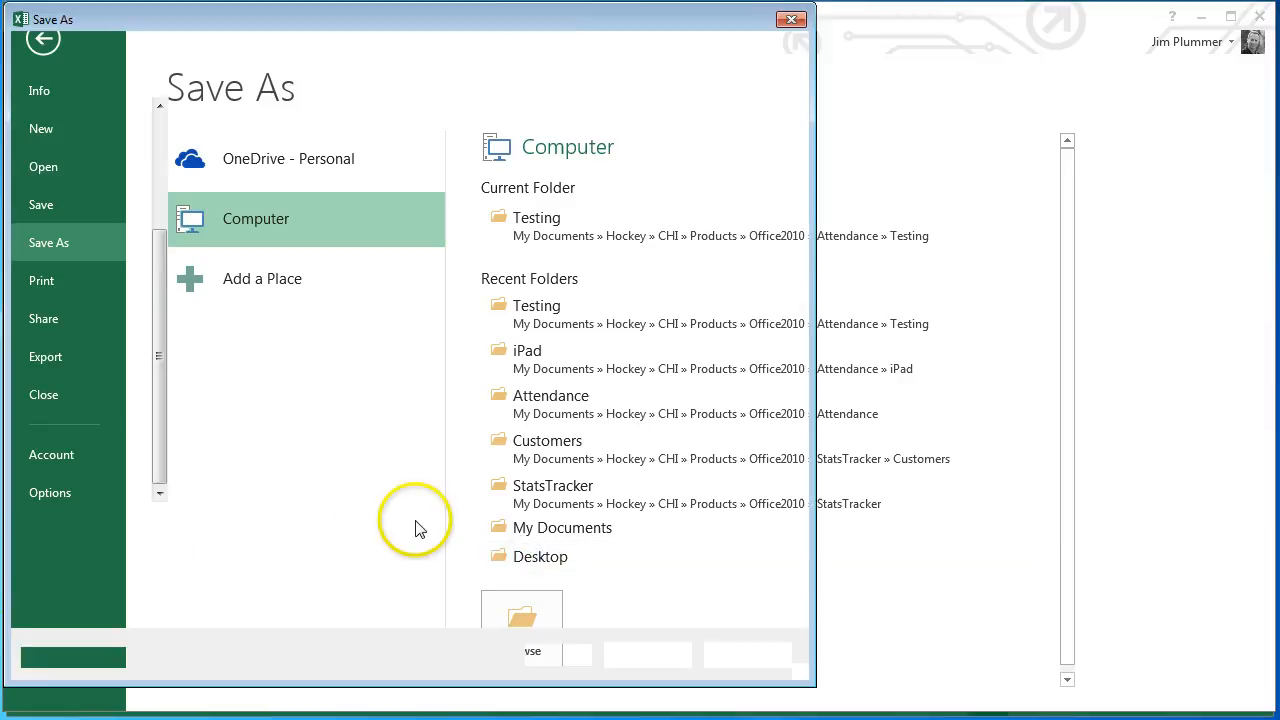
click(88, 152)
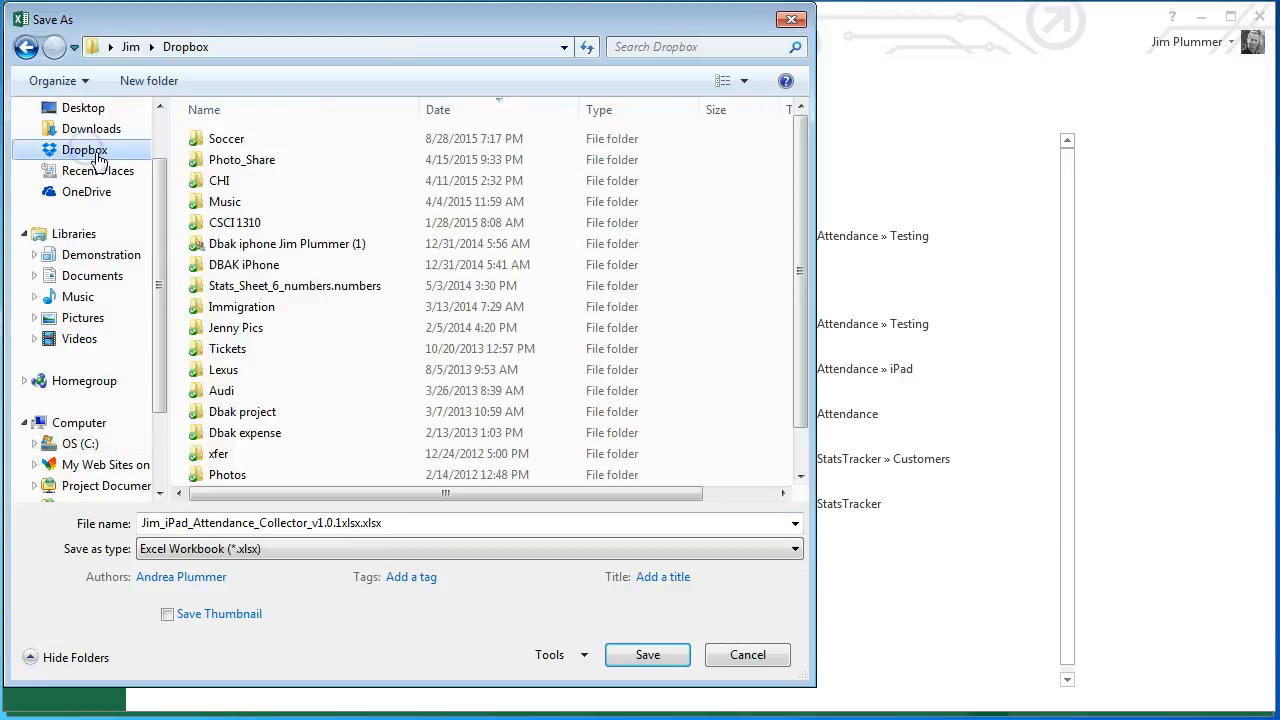
double_click(224, 170)
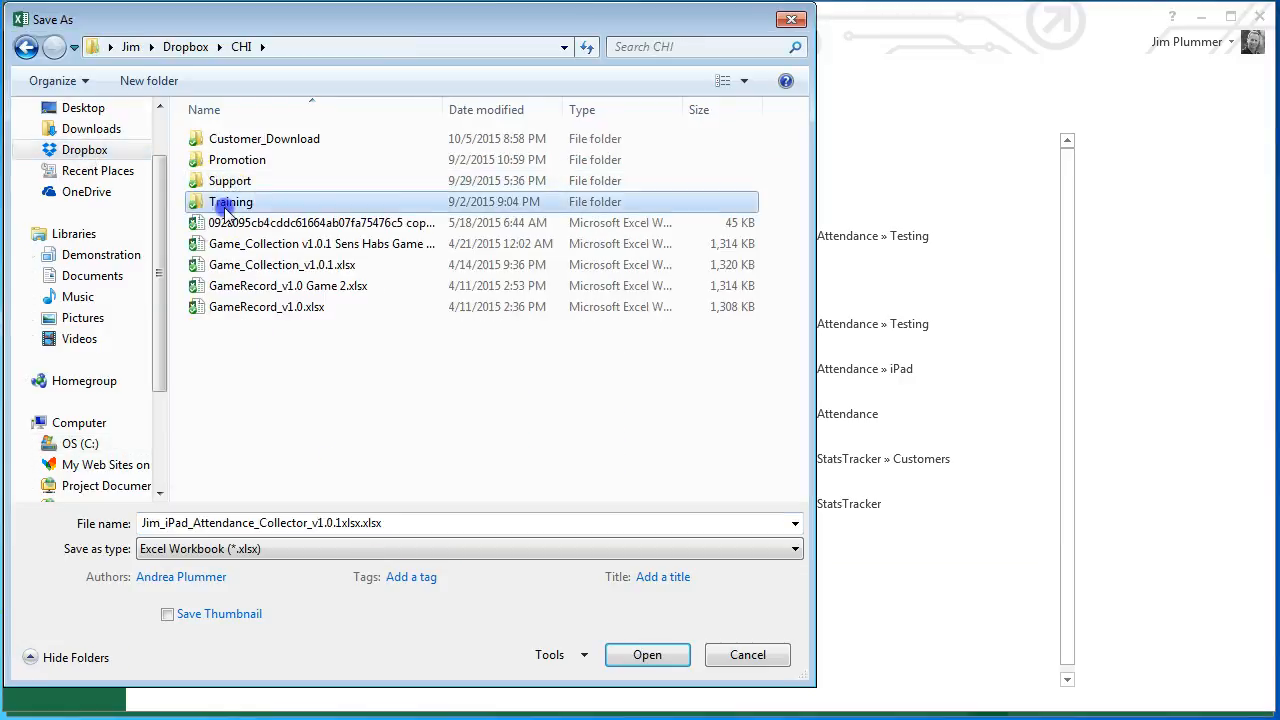
double_click(230, 201)
click(306, 527)
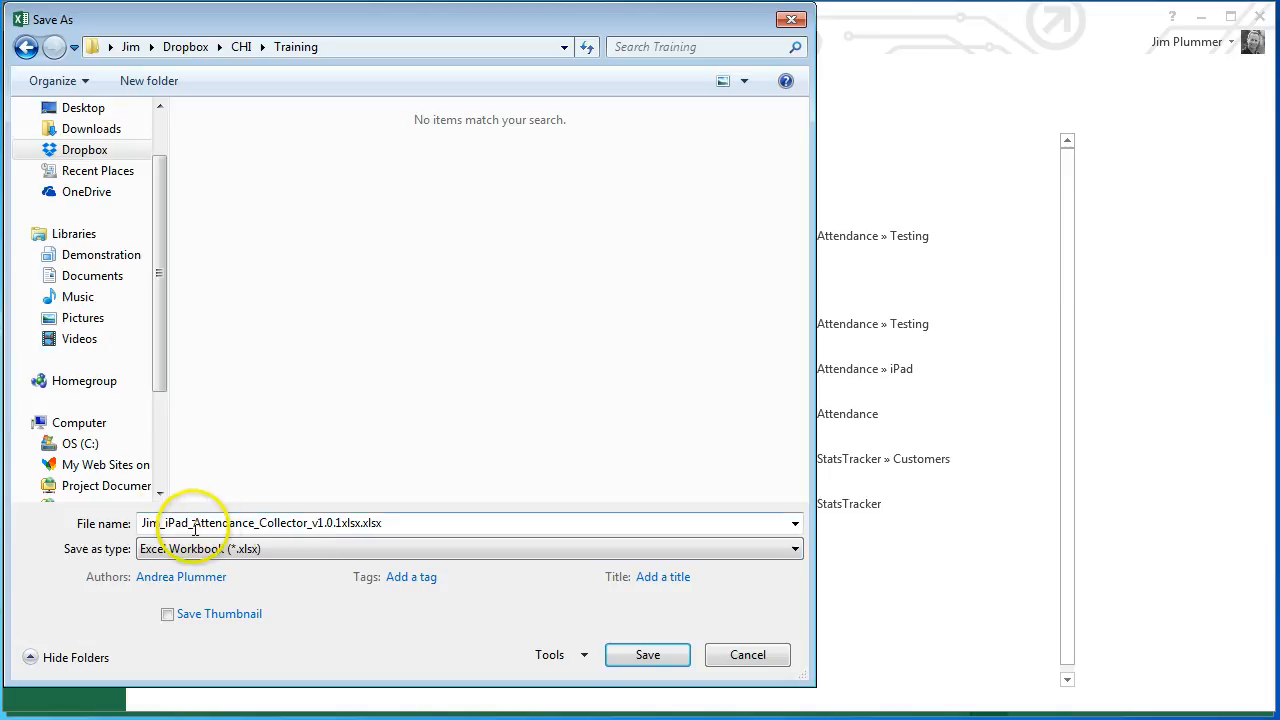
click(632, 657)
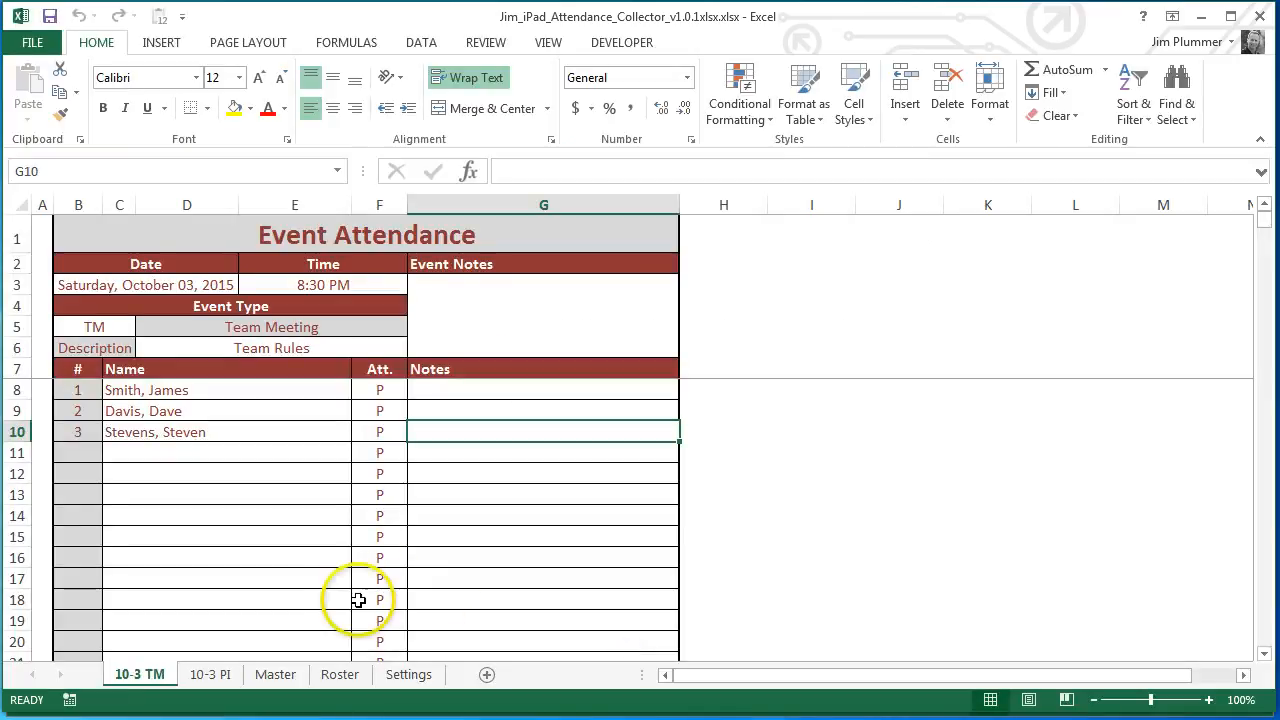
Step: Show the Master sheet of the collector workbook and close the workbook
click(275, 675)
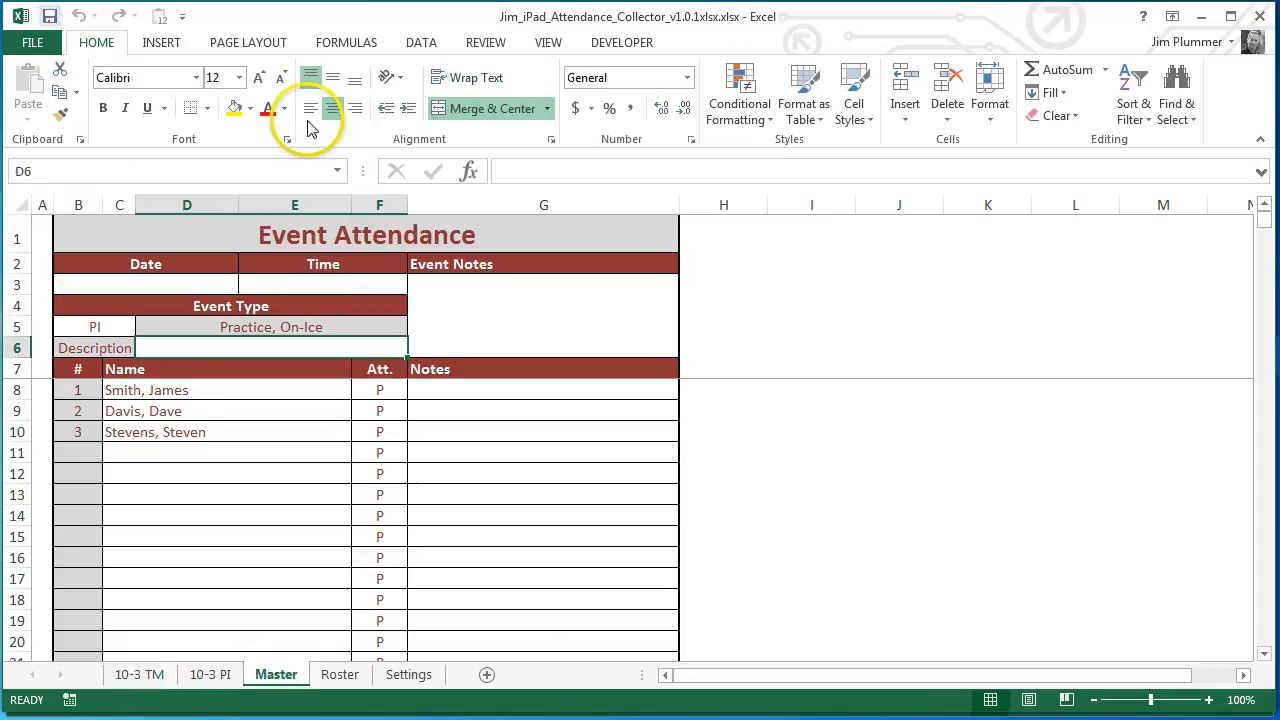
click(40, 44)
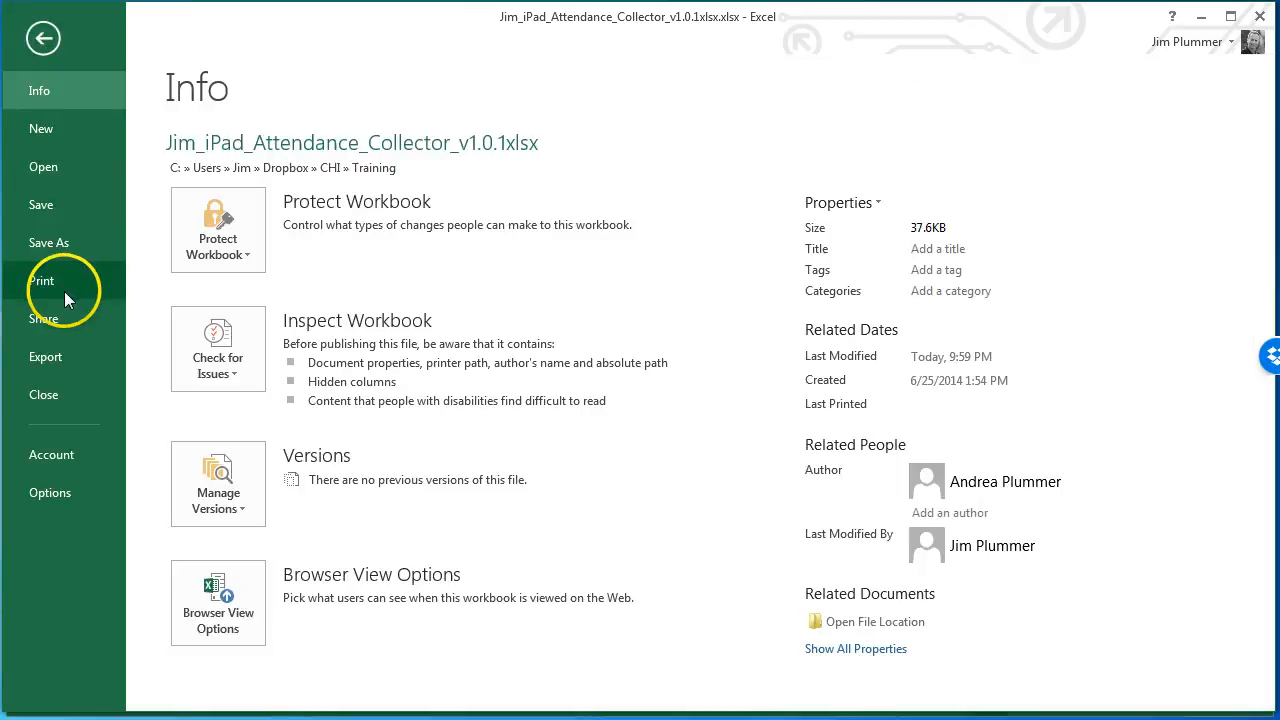
click(82, 396)
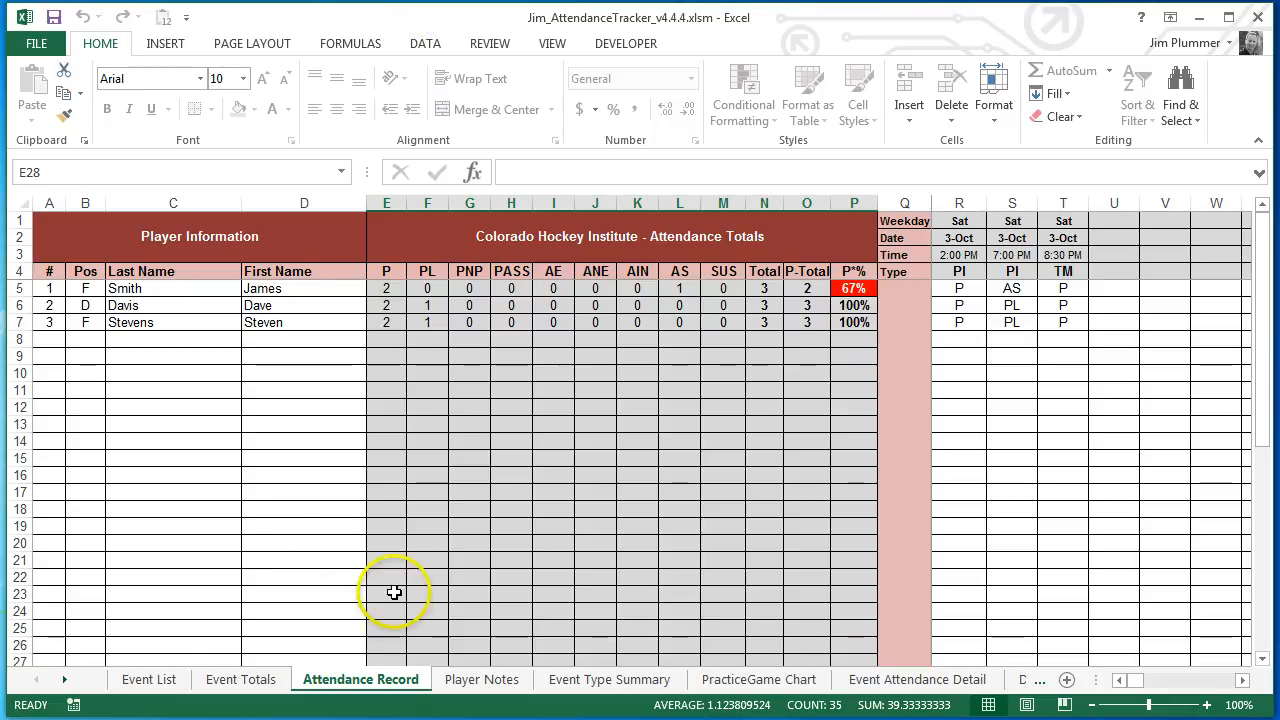
Step: Switch from the attendance tracker to the Mirroring iPad window
key(alt+Tab)
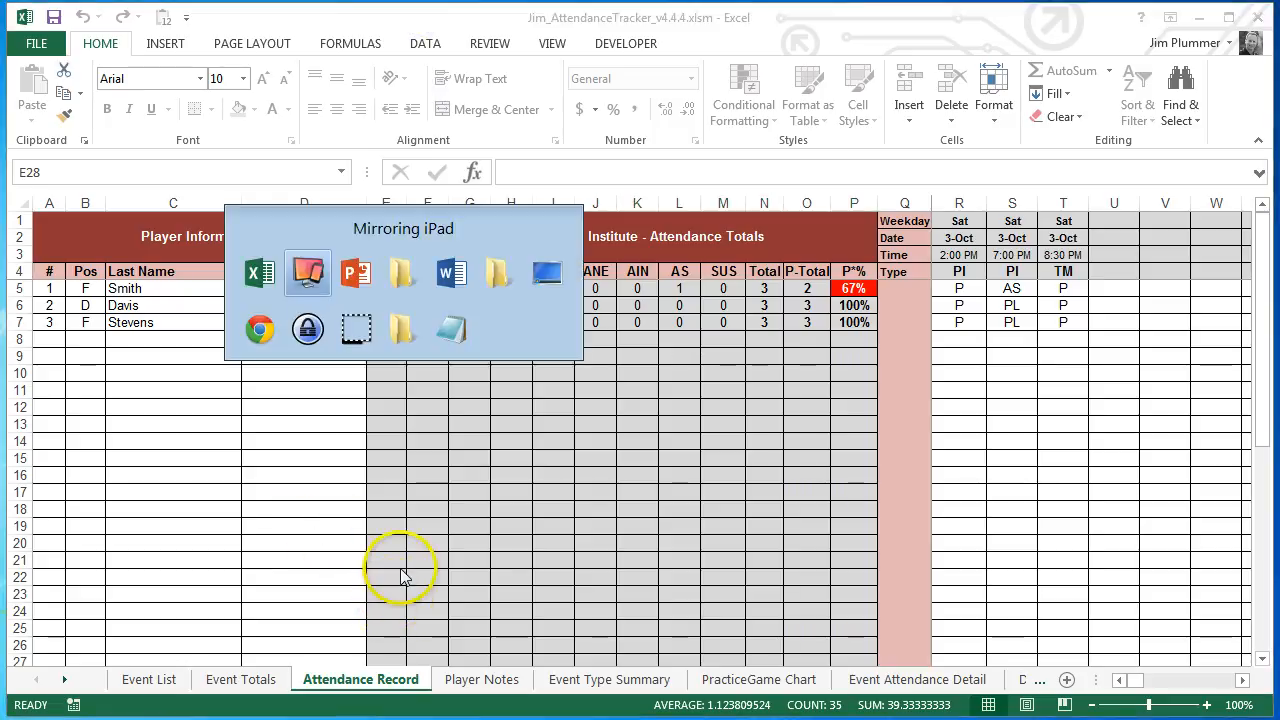
key(Tab)
key(Tab)
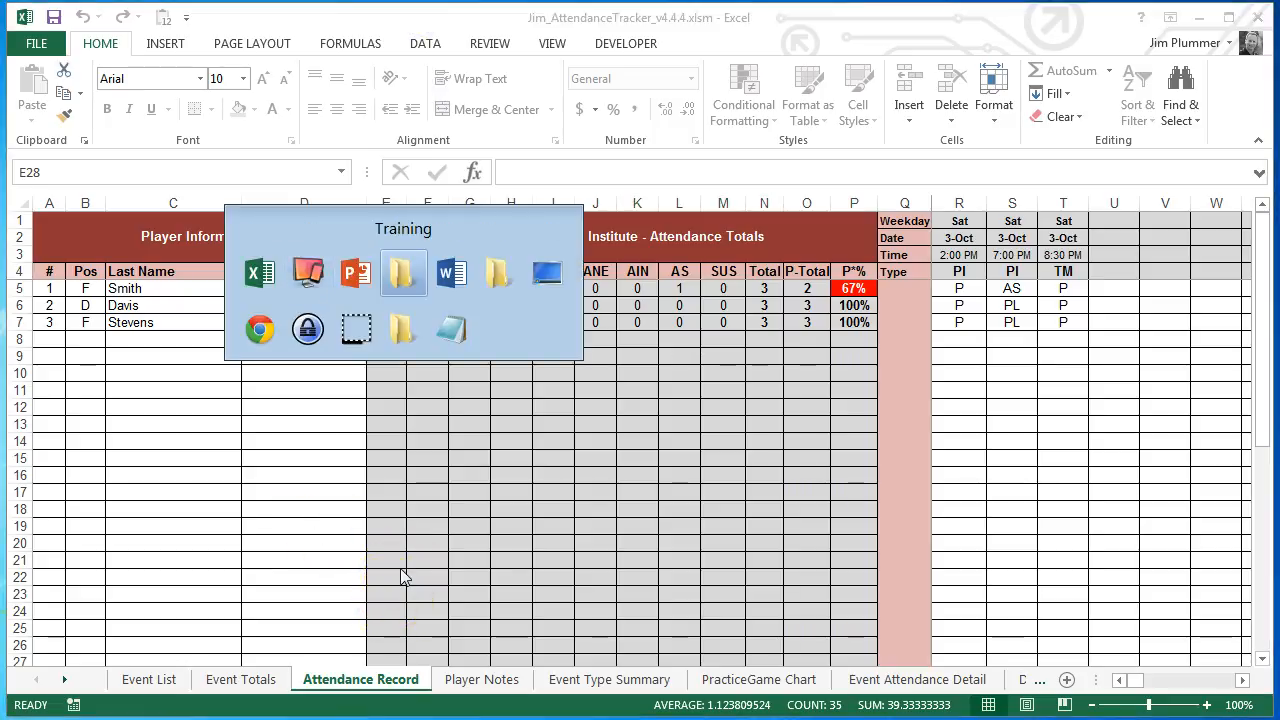
key(shift+Tab)
key(shift+Tab)
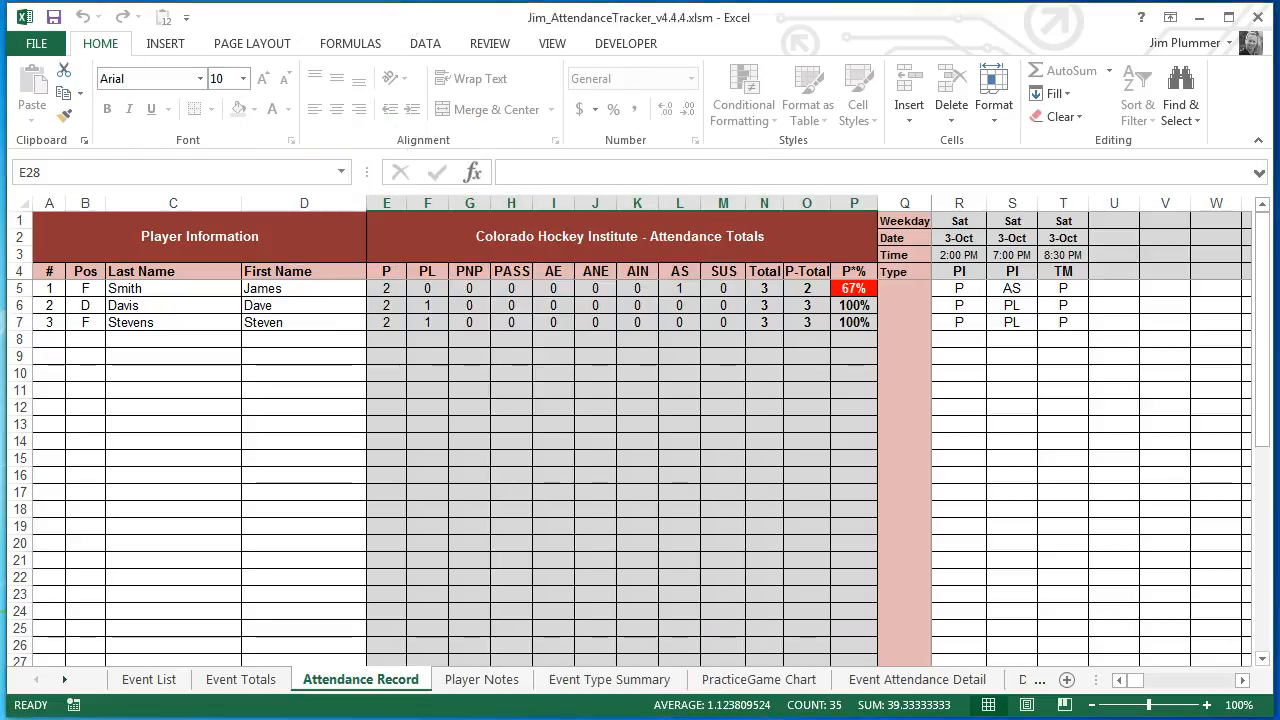
Step: Open the iPad collector workbook from the Dropbox Training folder in the file explorer and align its window with the tracker's
key(alt+Tab)
key(alt+Tab)
key(alt+Tab)
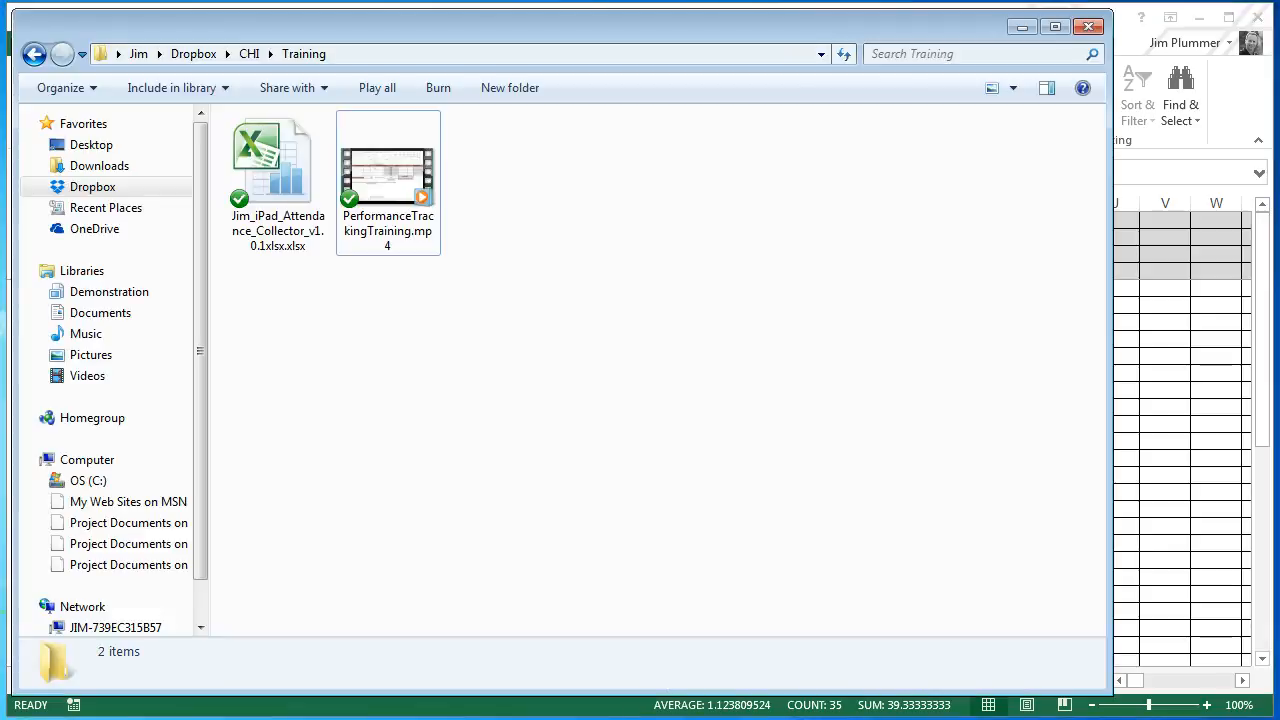
double_click(274, 175)
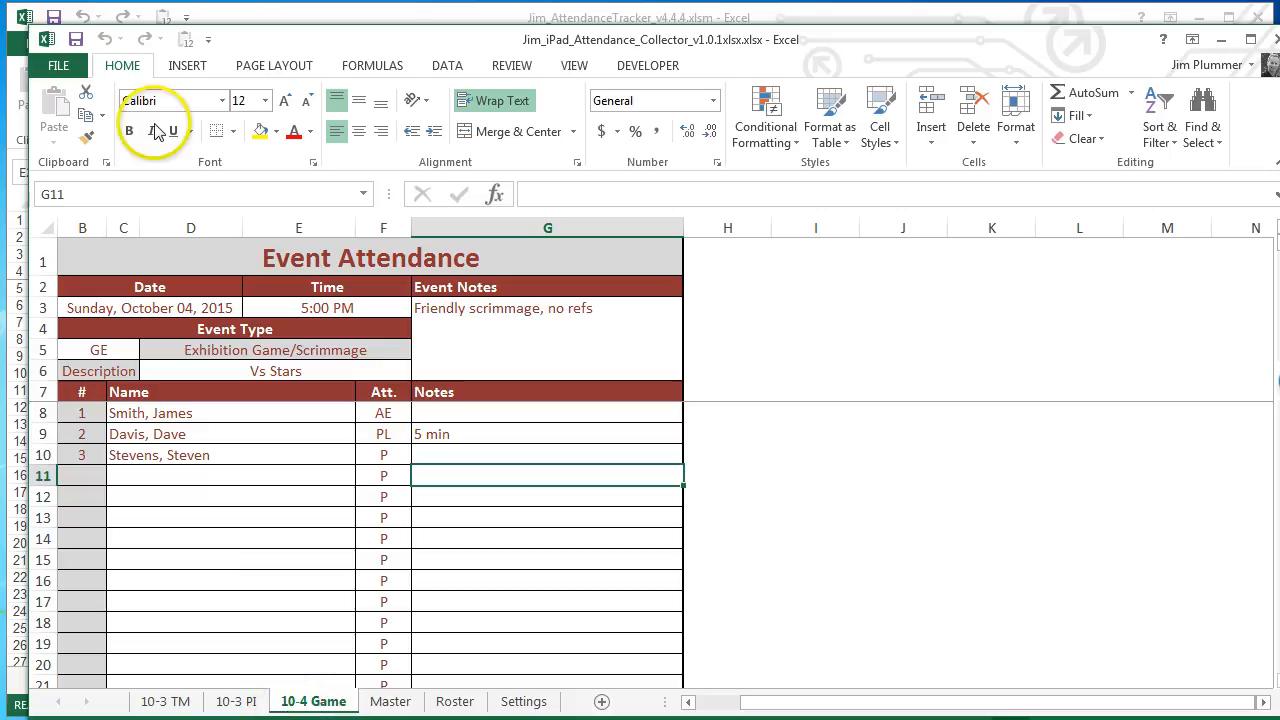
drag(243, 38, 221, 19)
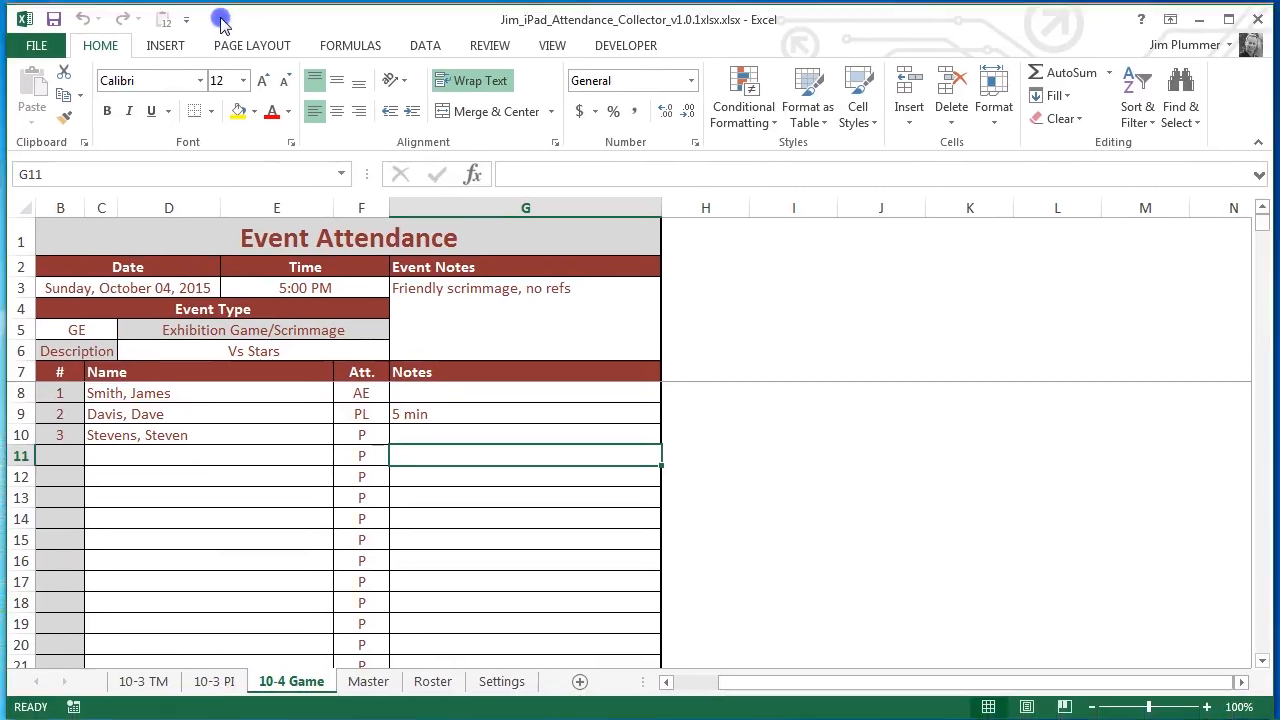
Step: Import the collector workbook into the tracker without replacing the 10/3/2015 07:00 PM attendance, and highlight the 4-Oct GE event header
key(alt+Tab)
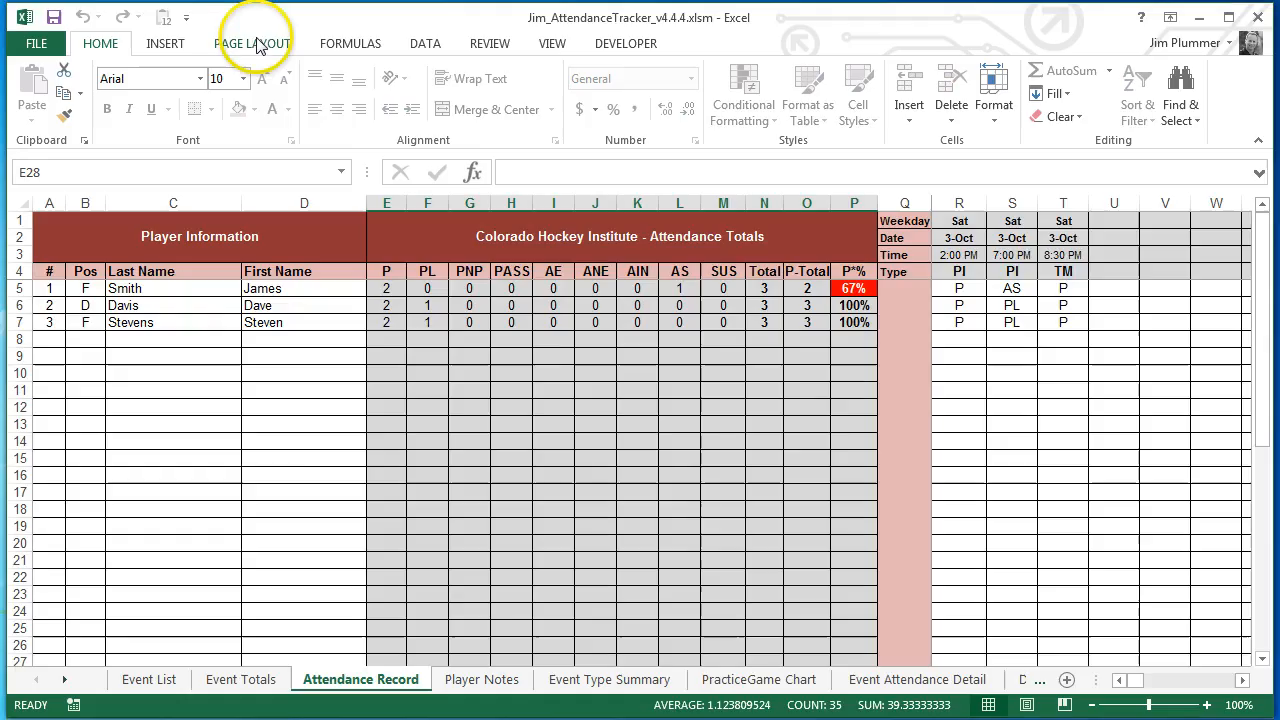
scroll(760, 500, down, 6)
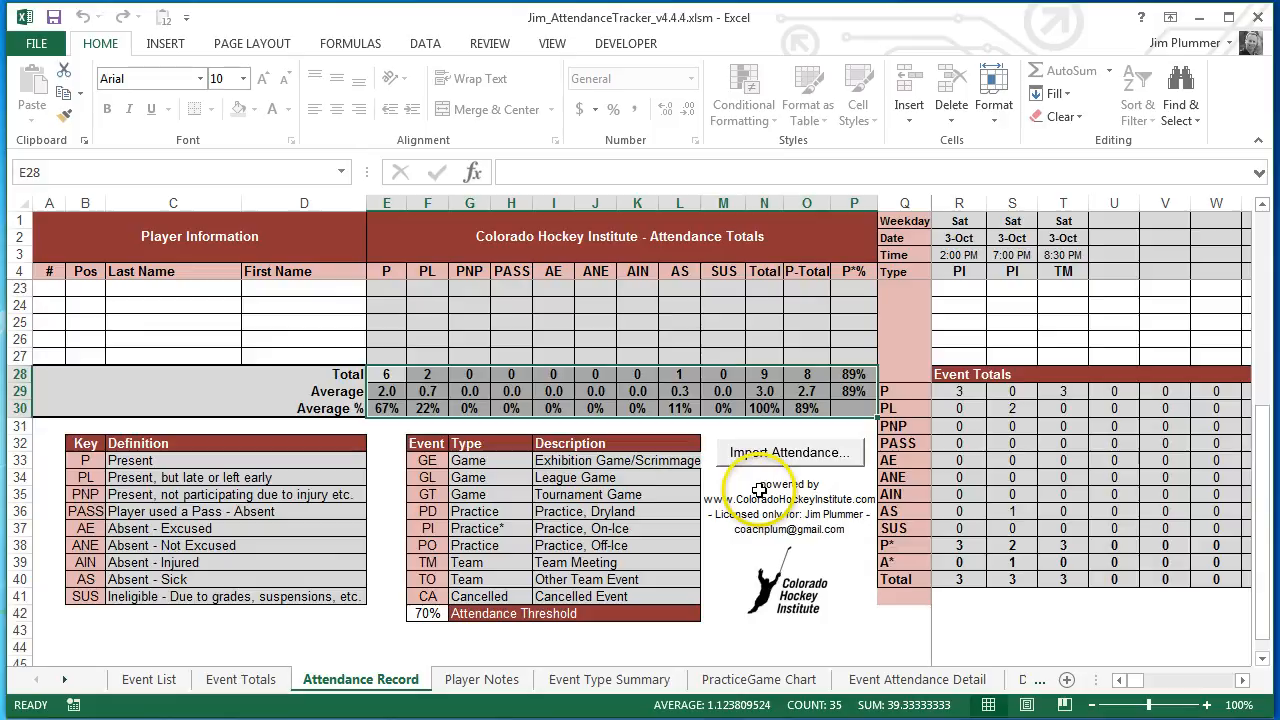
click(740, 452)
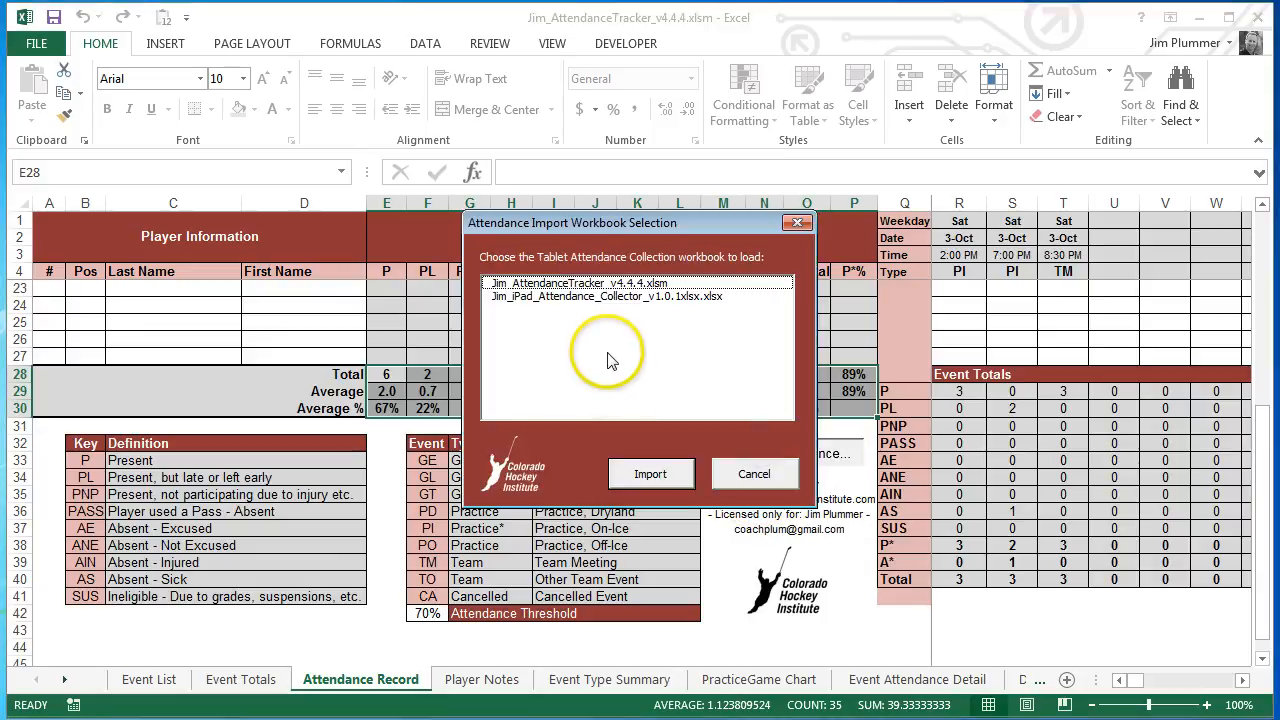
click(587, 296)
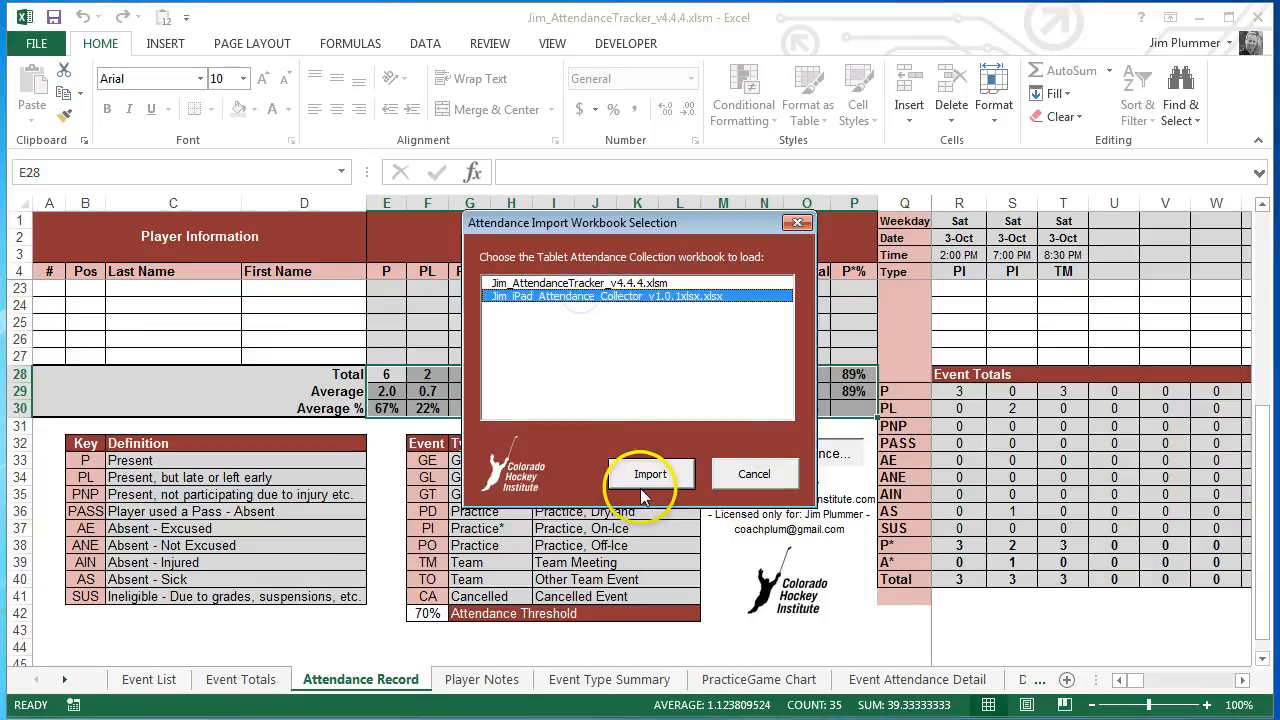
click(645, 488)
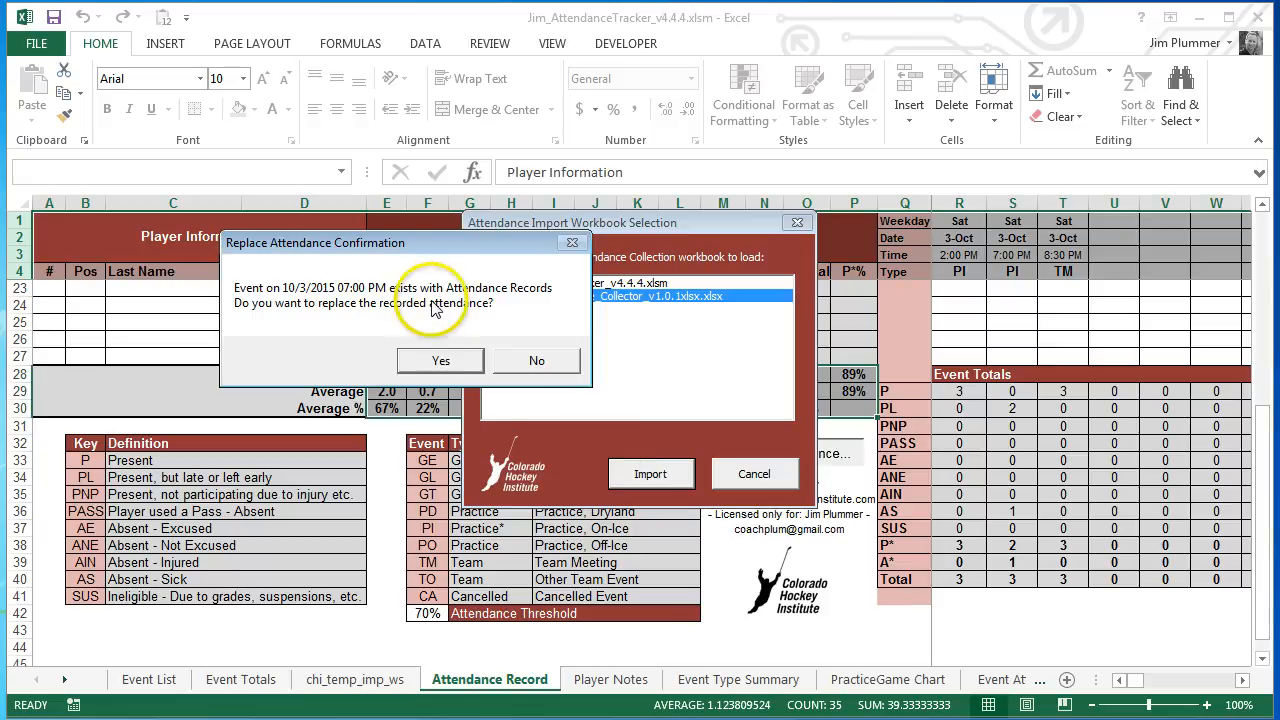
click(530, 361)
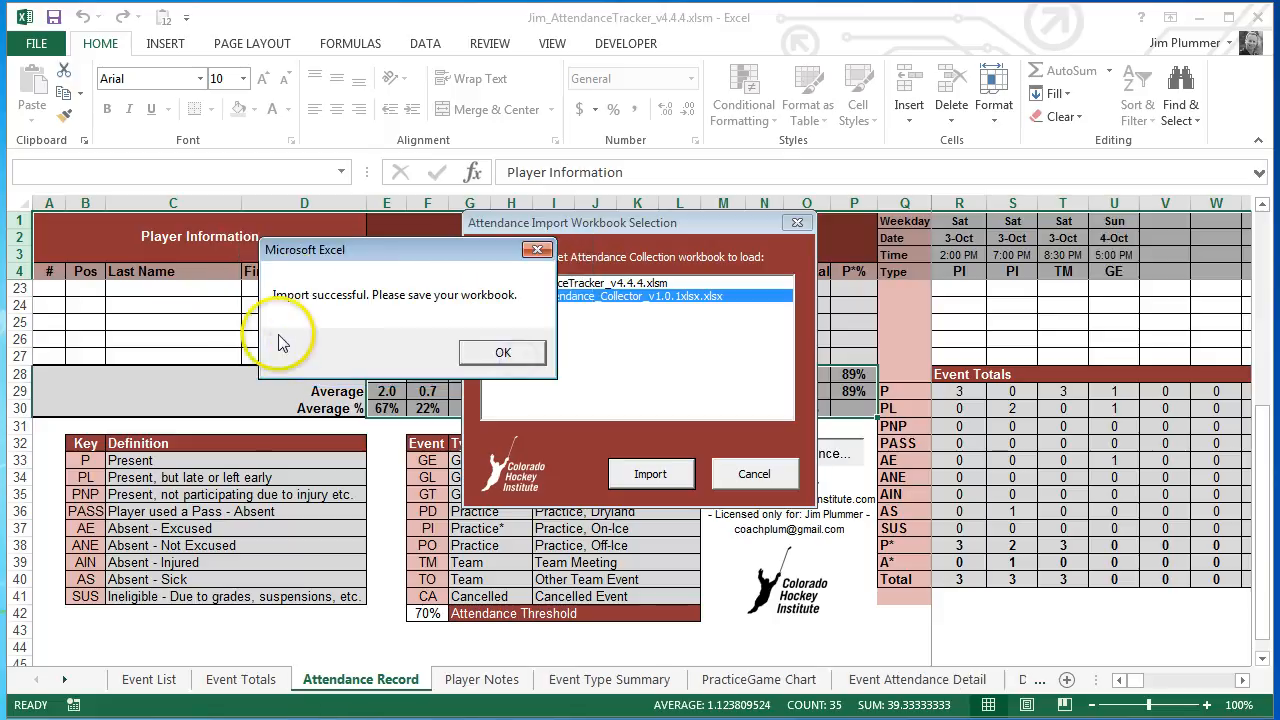
click(496, 354)
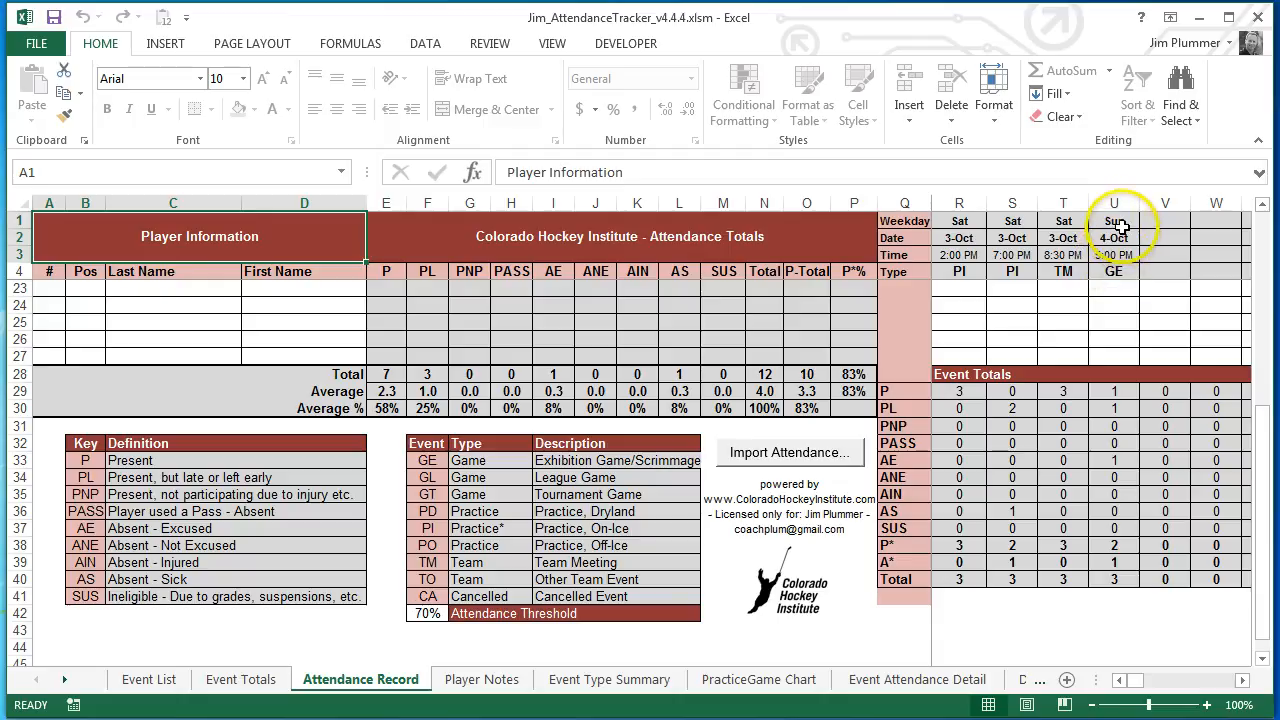
drag(1116, 221, 1114, 270)
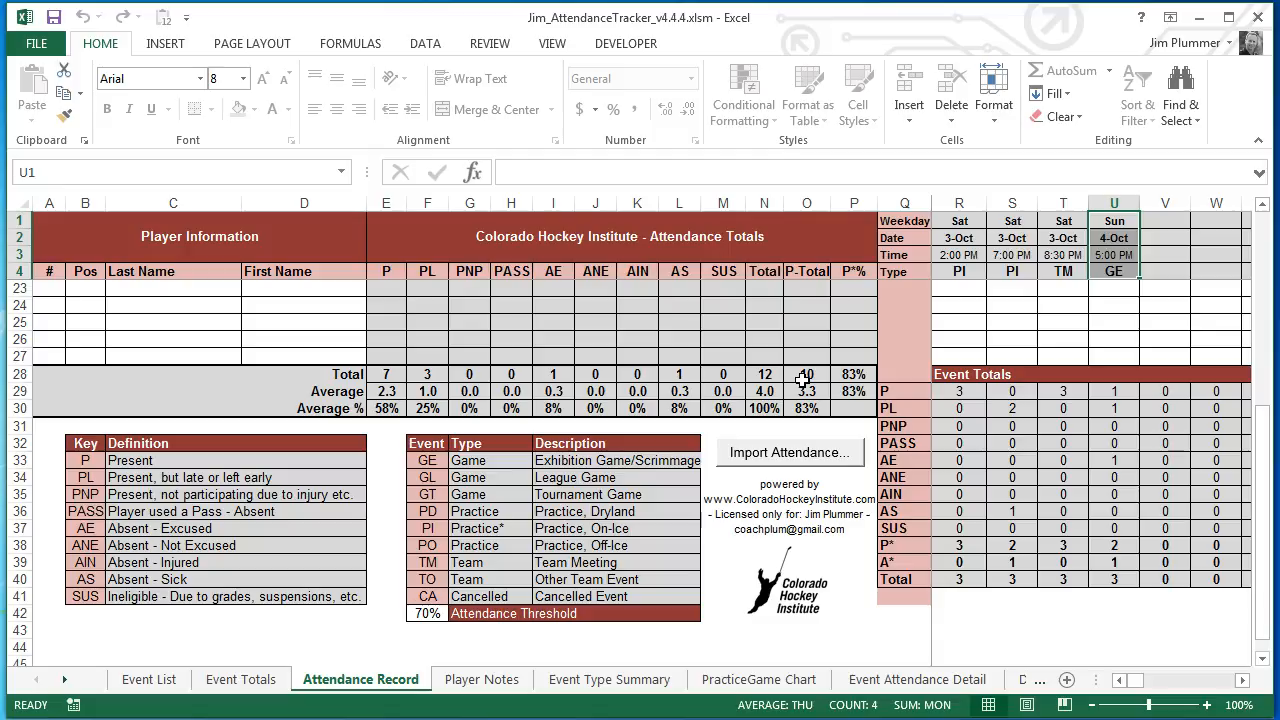
Step: View the 10-4 Game sheet and the Master sheet in the collector workbook
key(alt+Tab)
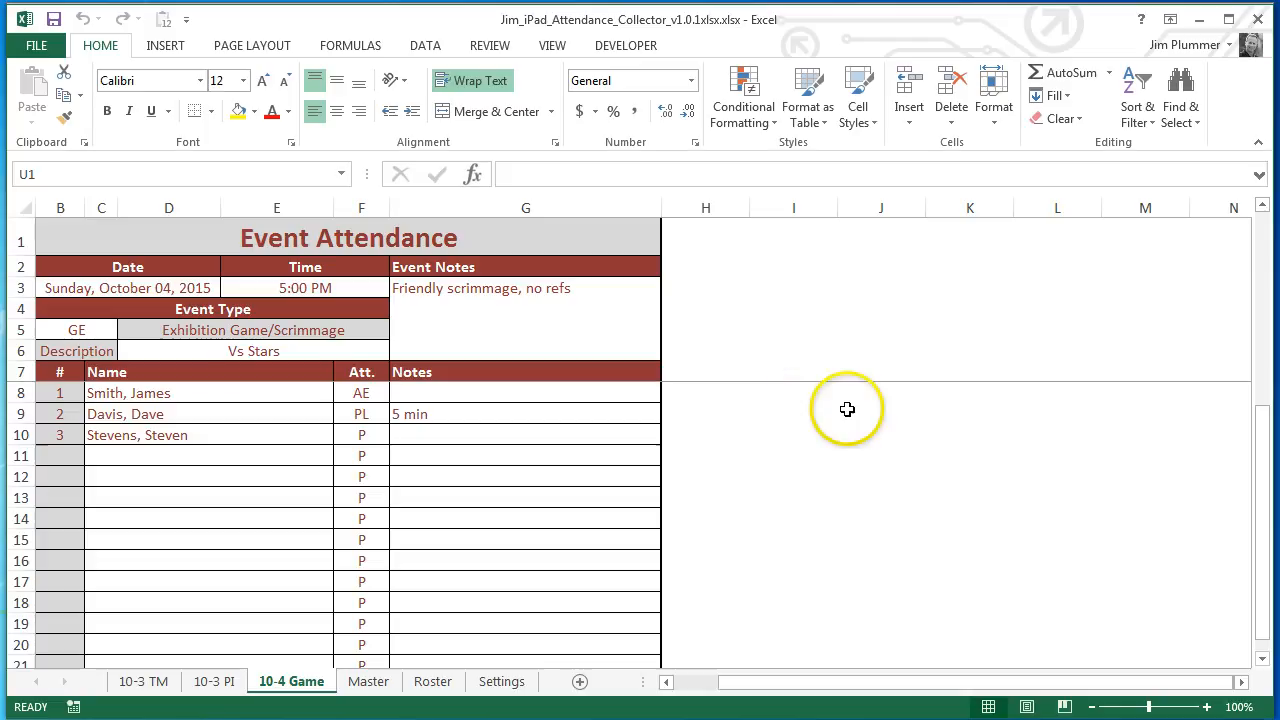
click(640, 460)
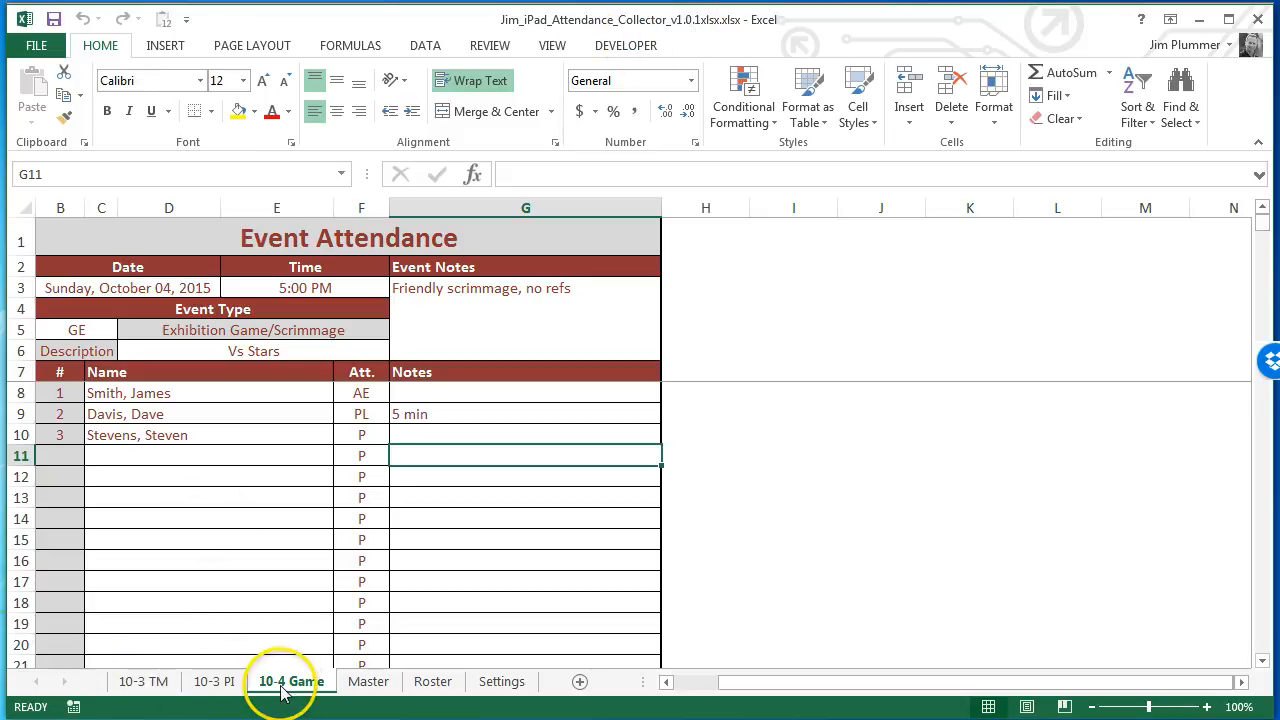
click(352, 681)
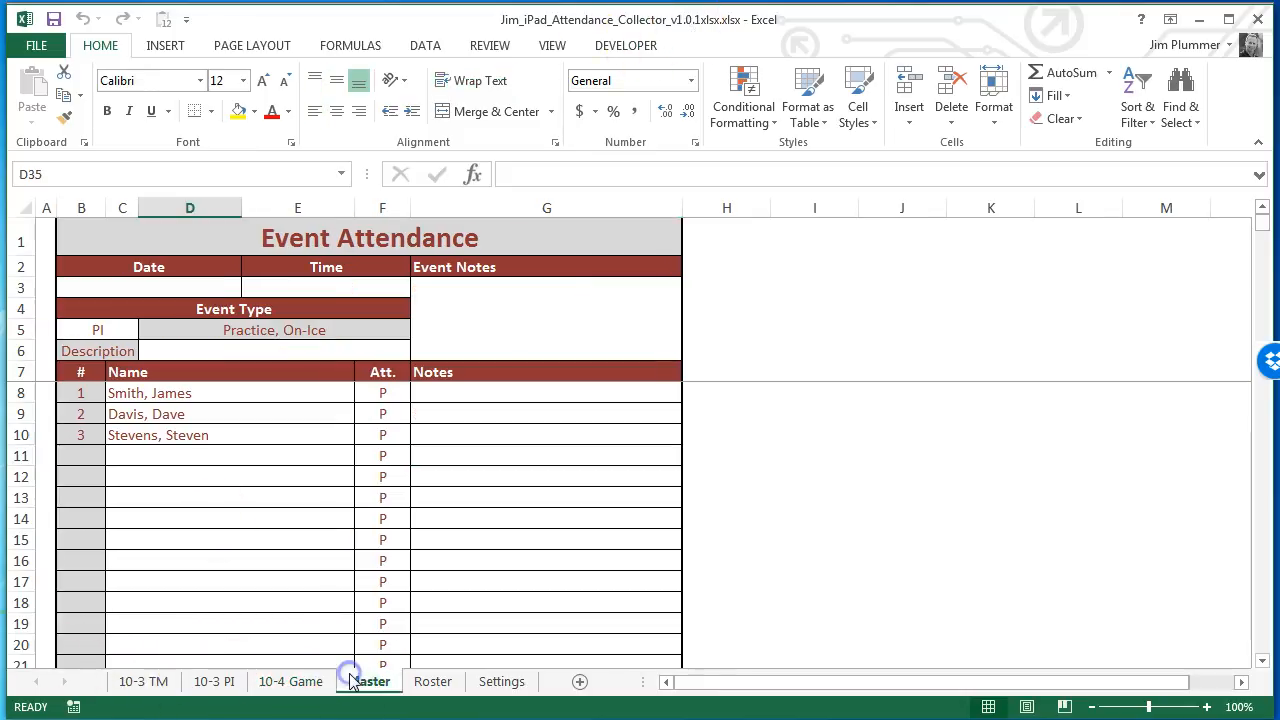